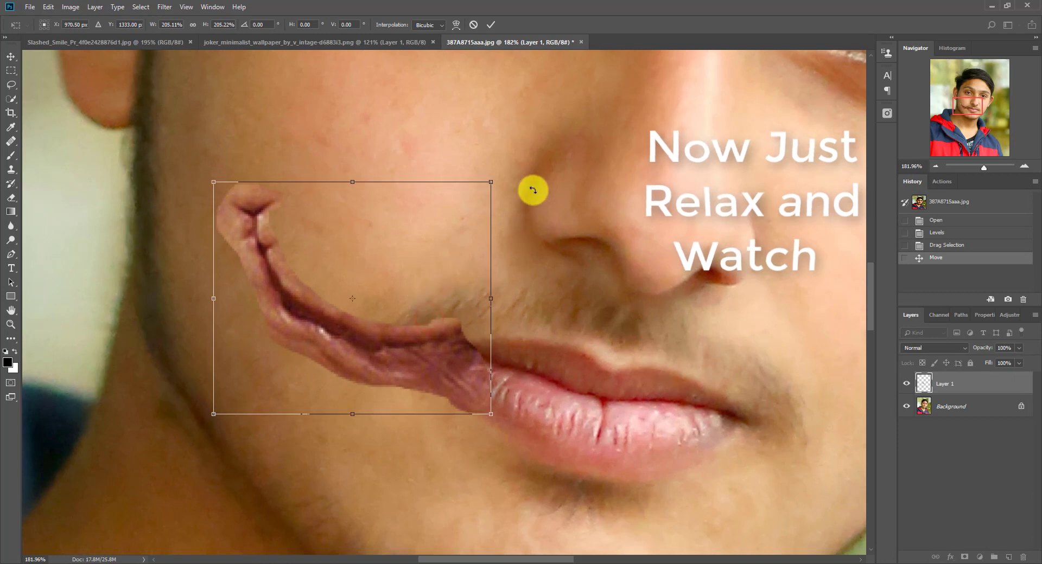
- Rotate the slashed-smile cutout to about 7.73°, scale it to about 190%, and fit it against the left mouth corner
drag(532, 184, 539, 210)
drag(431, 337, 443, 339)
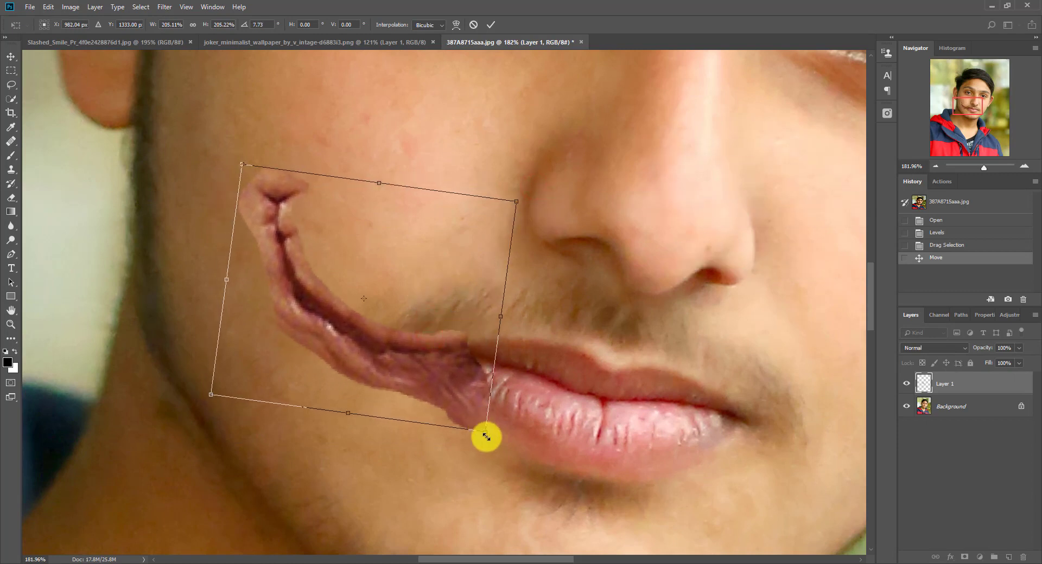
drag(485, 432, 474, 418)
mouse_move(452, 353)
mouse_down()
mouse_move(467, 356)
mouse_move(449, 371)
mouse_up()
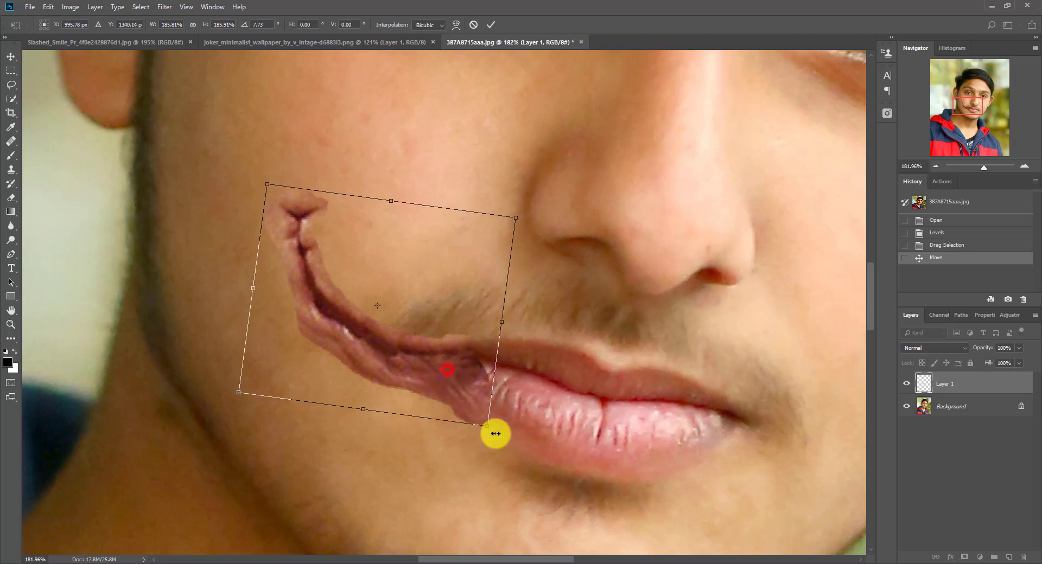
scroll(493, 435, down, 5)
scroll(503, 429, up, 2)
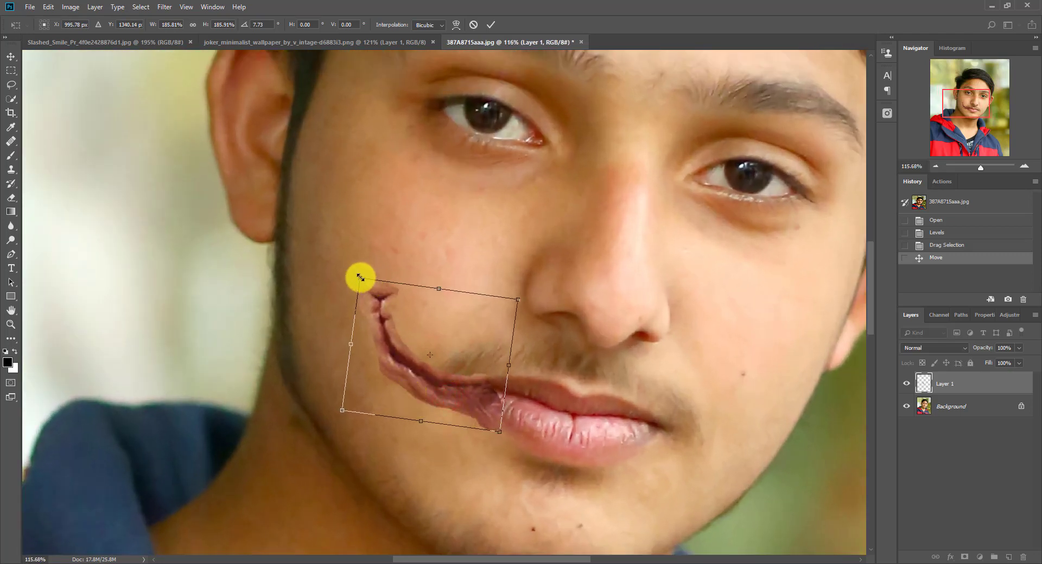
drag(360, 278, 357, 274)
- Warp the left smile scar so its inner end blends into the lip corner, and apply the transform
right_click(498, 404)
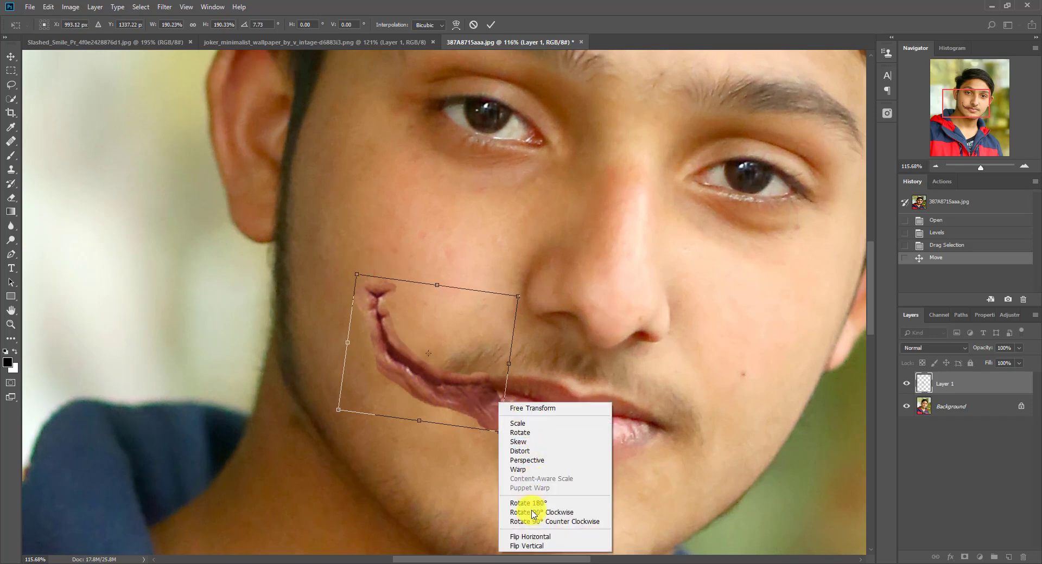
click(519, 470)
drag(489, 335, 487, 341)
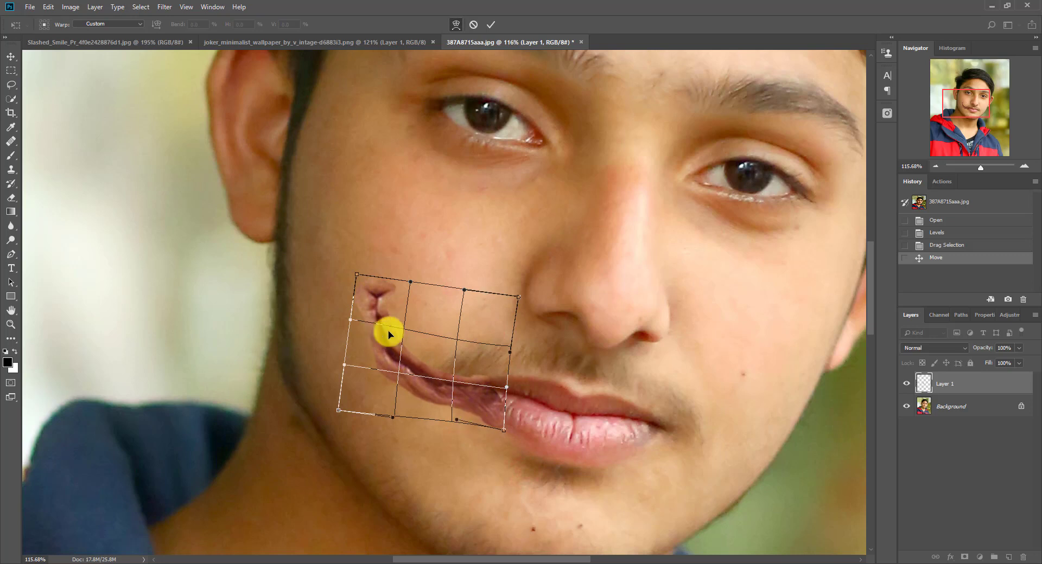
key(Return)
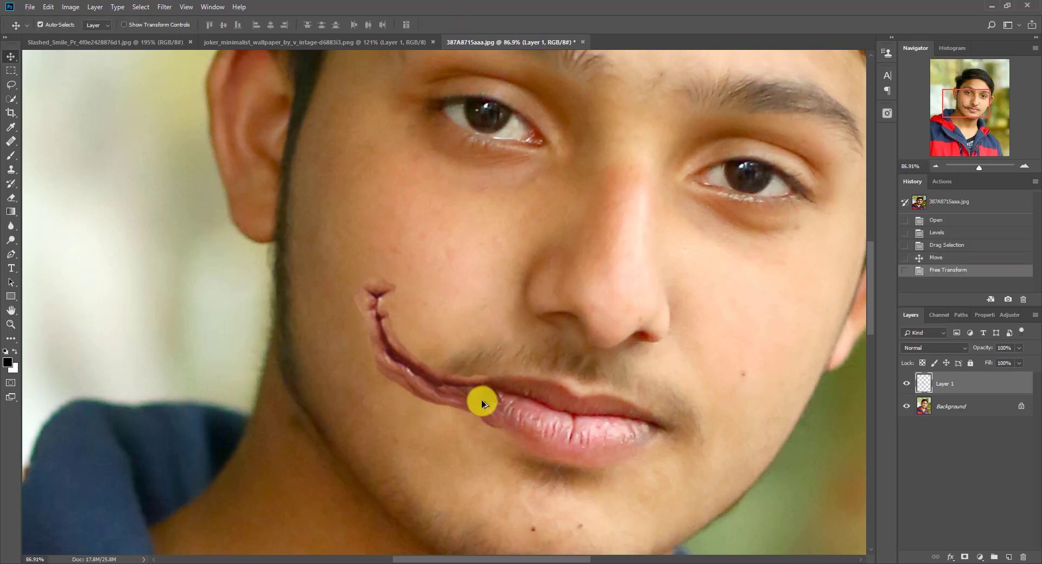
- Copy the other smile scar from the Slashed_Smile document onto the portrait near the right mouth corner
scroll(481, 401, down, 3)
click(106, 44)
mouse_move(335, 418)
mouse_down()
mouse_move(248, 178)
mouse_move(261, 33)
mouse_move(547, 42)
mouse_move(591, 349)
mouse_move(647, 435)
mouse_up()
- Flip the new scar horizontally, enlarge it to about 157% by 146%, tilt it about 2.47°, and place it at the right mouth corner
key(ctrl+t)
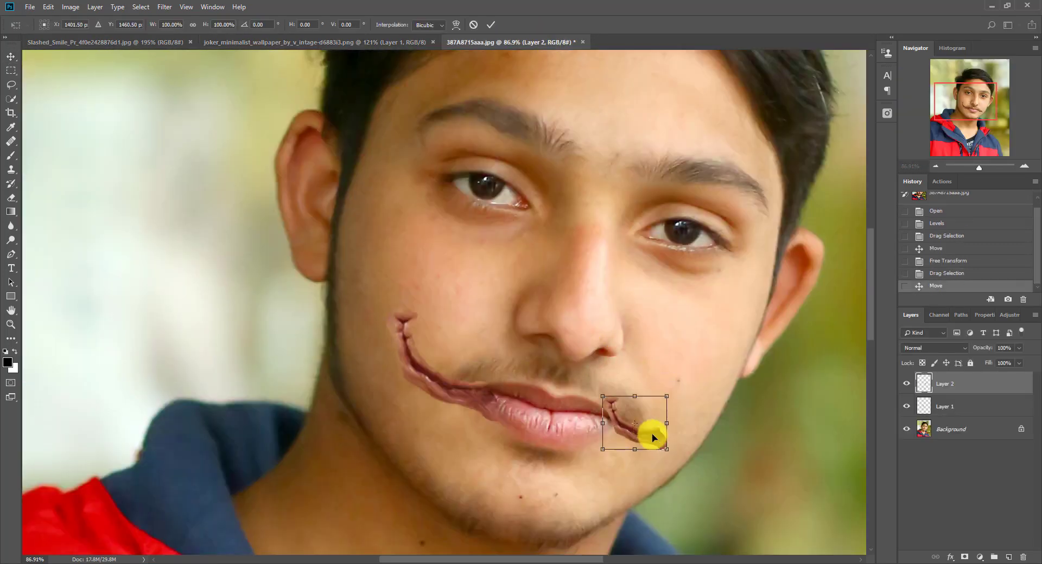
right_click(651, 437)
click(686, 419)
mouse_move(666, 397)
mouse_down()
mouse_move(722, 349)
mouse_move(690, 388)
mouse_move(739, 323)
mouse_move(704, 360)
mouse_move(686, 411)
mouse_move(672, 411)
mouse_up()
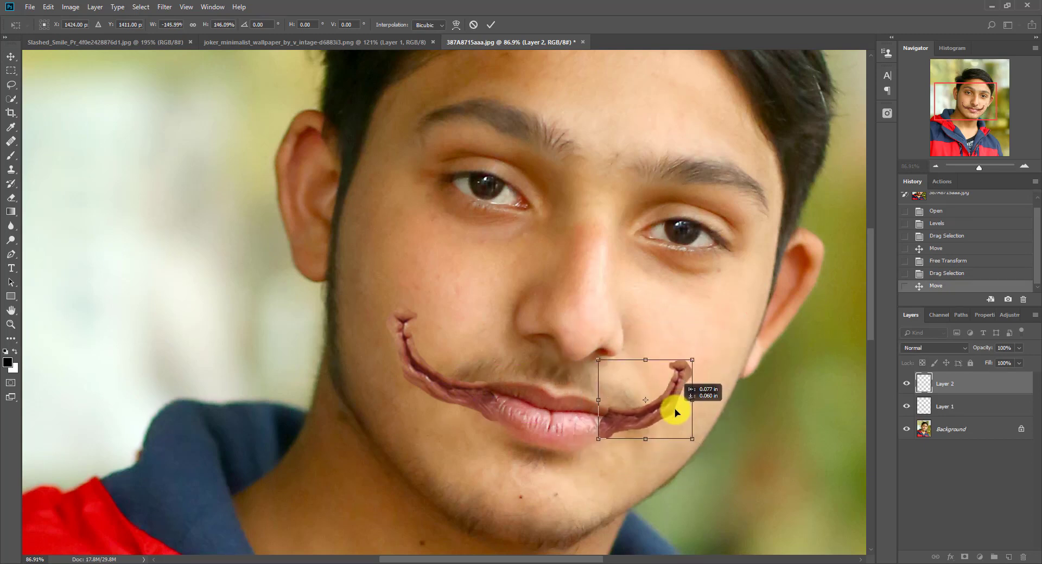
drag(740, 375, 740, 377)
mouse_move(690, 411)
mouse_down()
mouse_move(667, 427)
mouse_move(693, 404)
mouse_up()
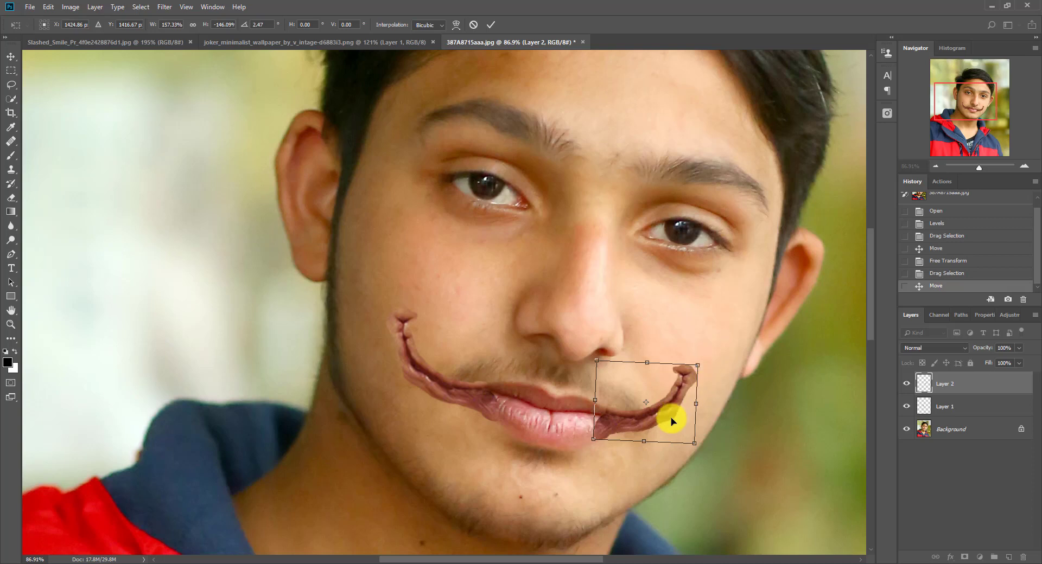
- Enlarge the right scar to about 164% width and 153% height, and align its inner end with the lips
right_click(671, 420)
click(702, 404)
drag(697, 445, 672, 432)
scroll(672, 433, up, 3)
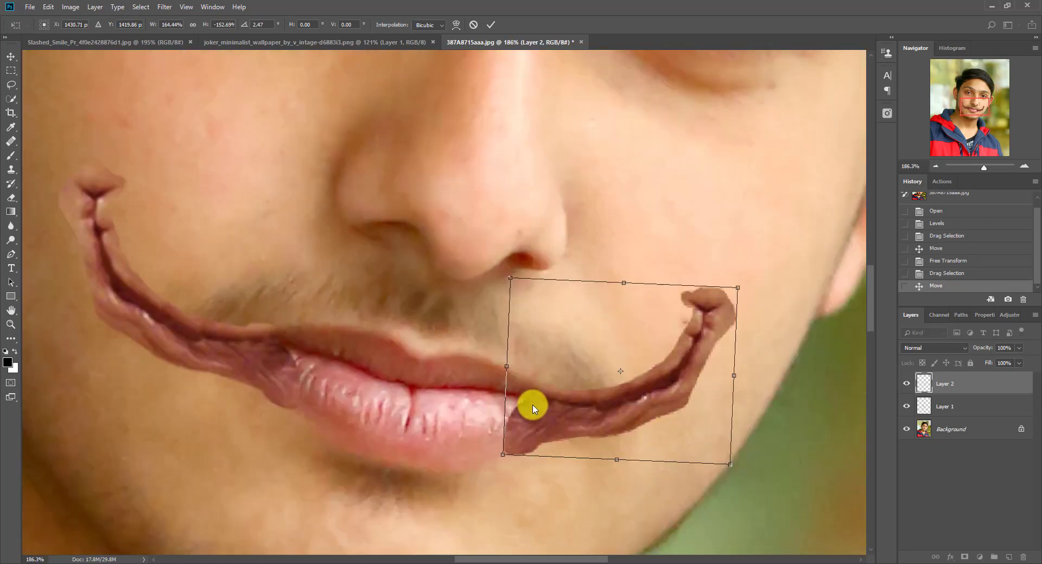
drag(560, 416, 559, 416)
- Warp the right scar so its upper end reaches outward across the cheek, and apply the transform
right_click(626, 385)
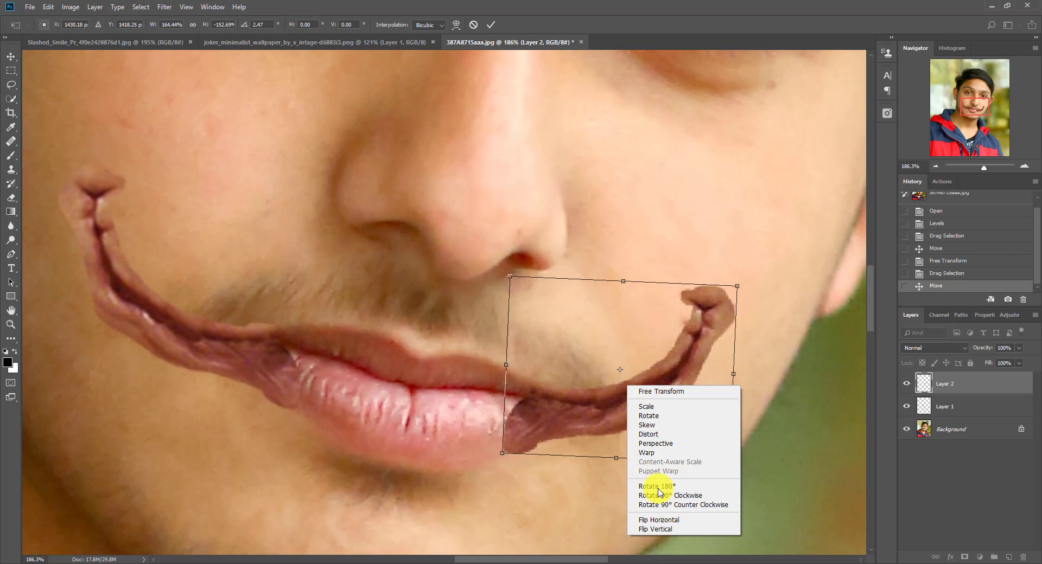
click(663, 453)
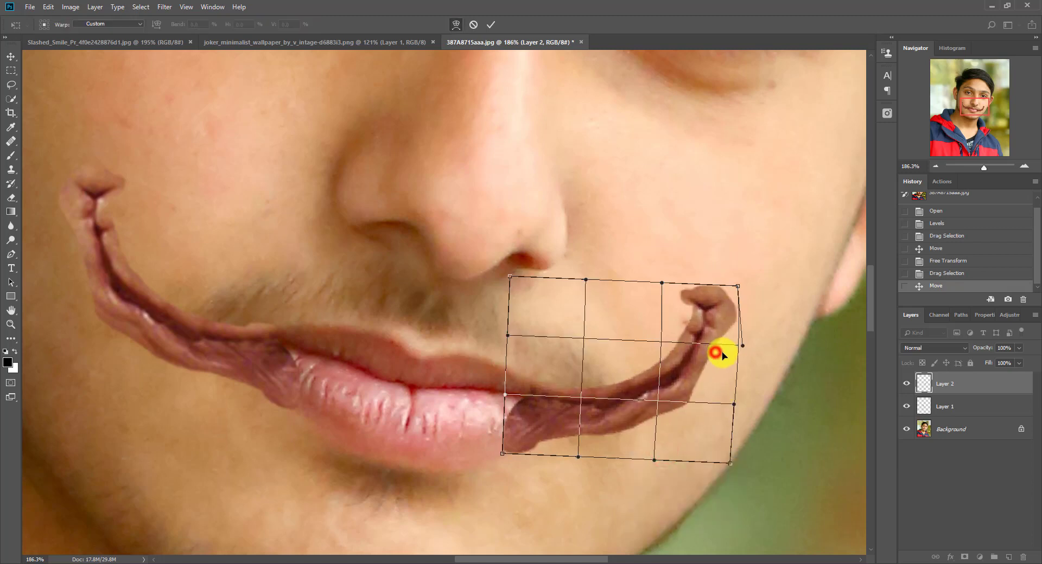
drag(727, 298, 739, 293)
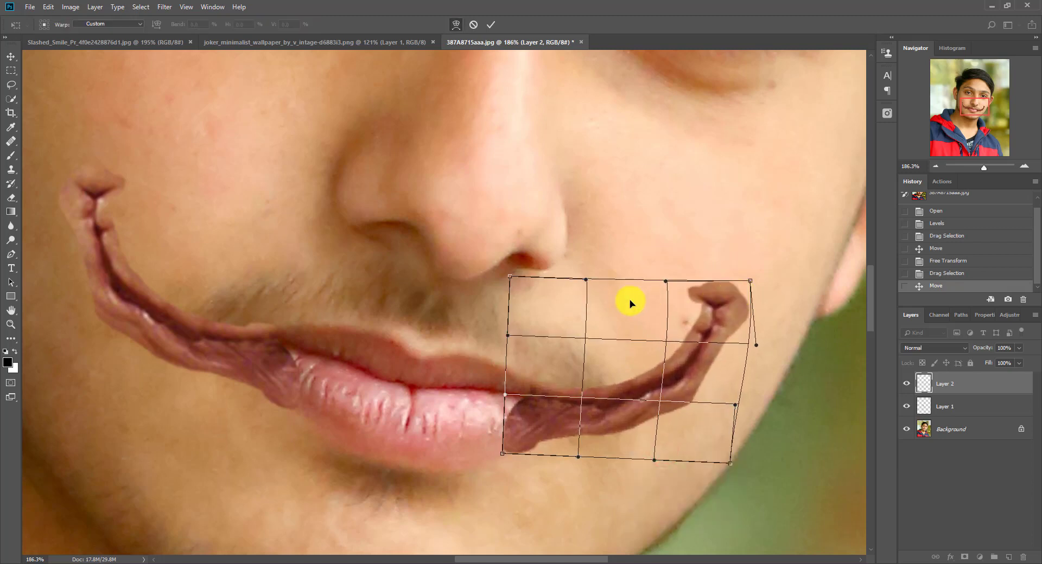
drag(630, 303, 631, 300)
scroll(640, 423, down, 1)
key(alt+space)
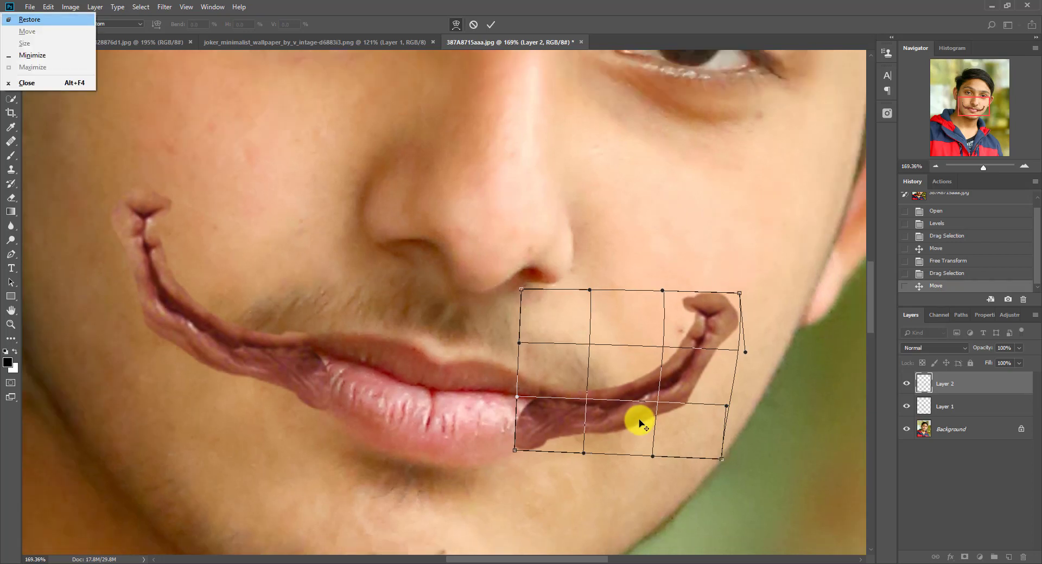
key(Return)
- Duplicate the Background layer beneath the two scar layers
scroll(605, 375, down, 4)
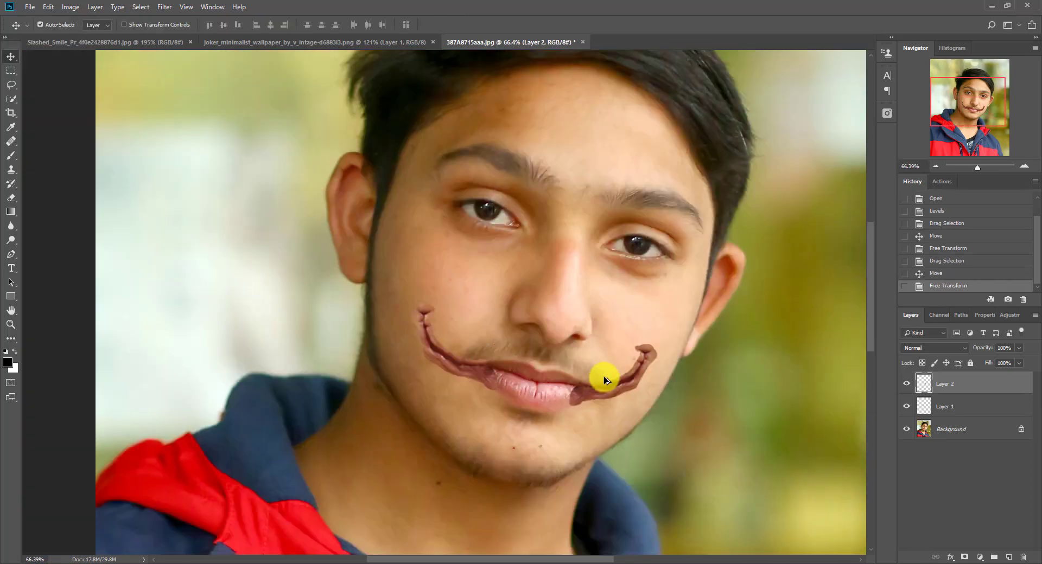
scroll(612, 430, down, 1)
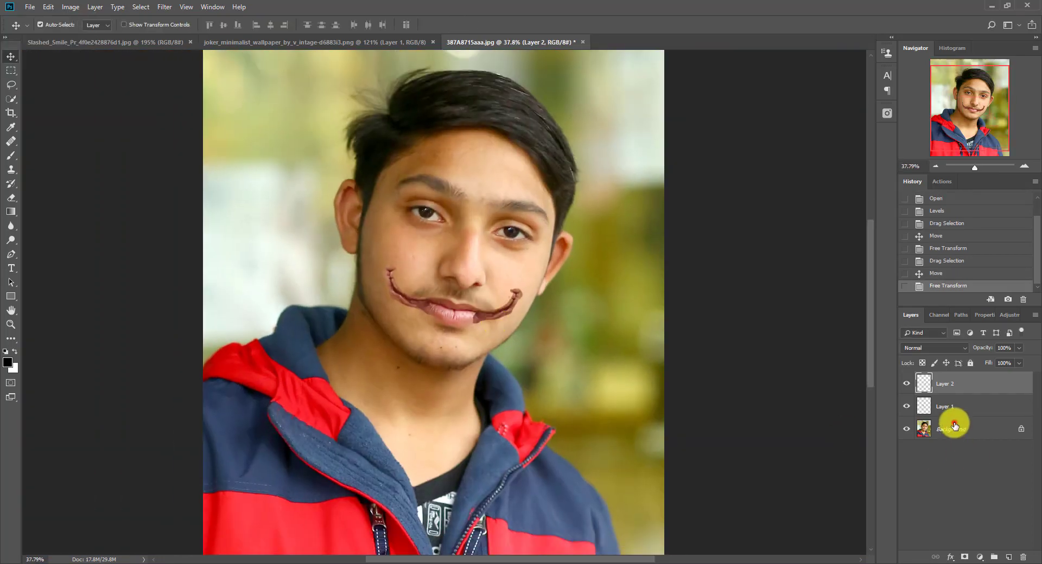
click(953, 427)
key(ctrl+j)
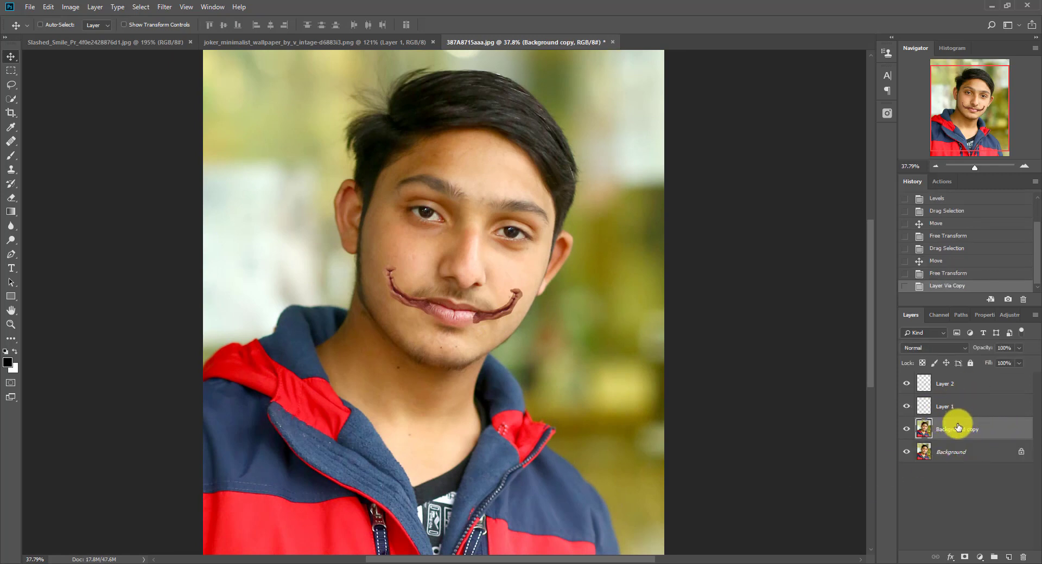
- Auto-blend Layer 2, Layer 1 and the Background copy with Stack Images, Seamless Tones and Colors, and Content Aware Fill Transparent Areas
shift+click(953, 384)
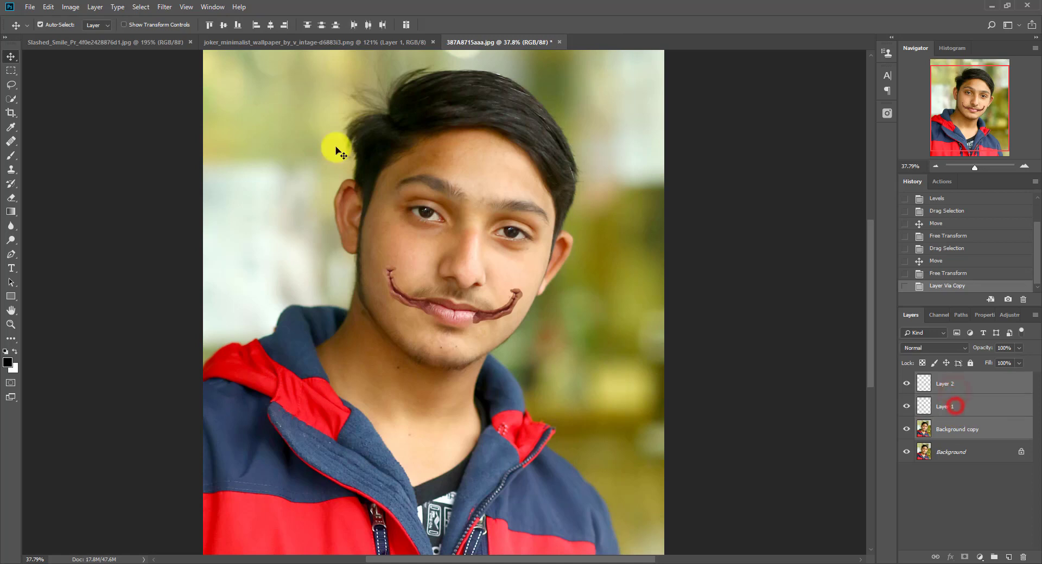
click(49, 7)
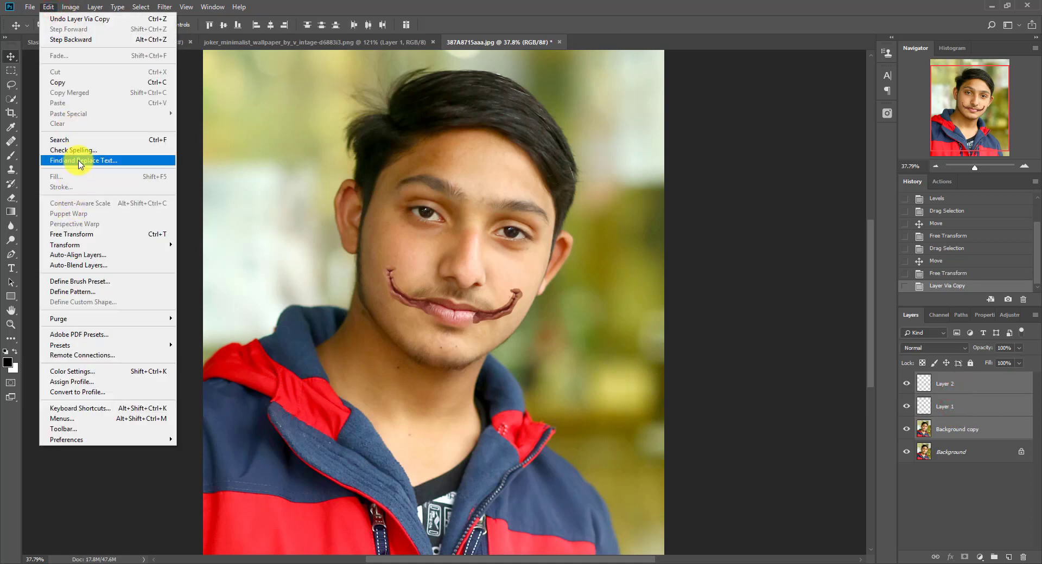
click(81, 265)
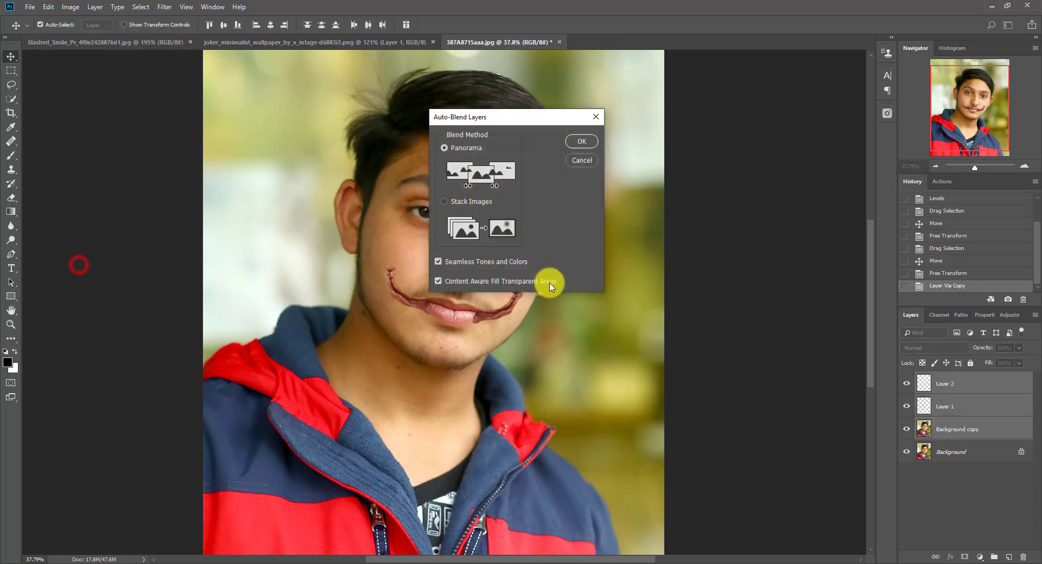
click(444, 202)
click(581, 141)
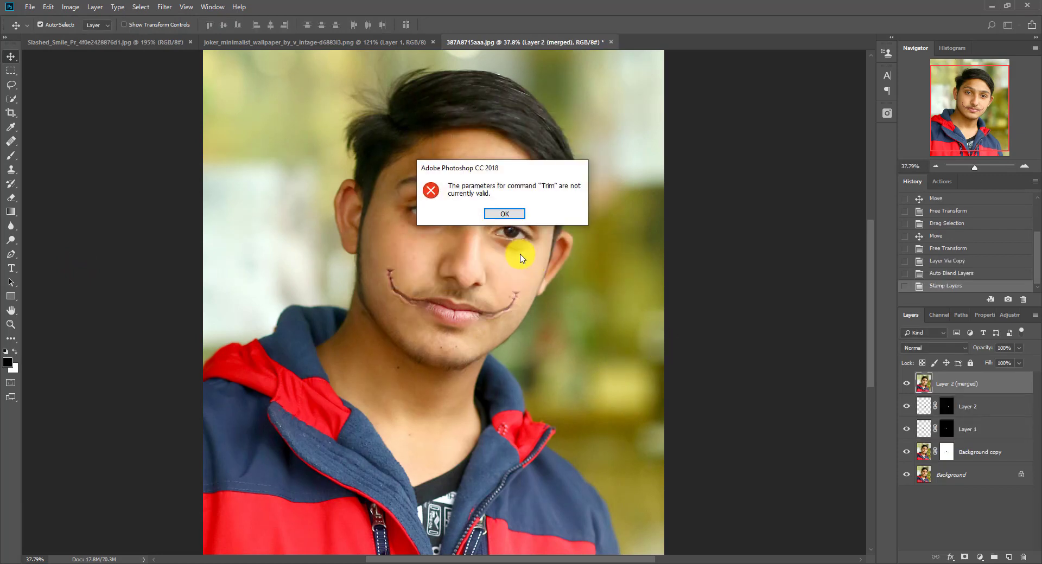
click(503, 215)
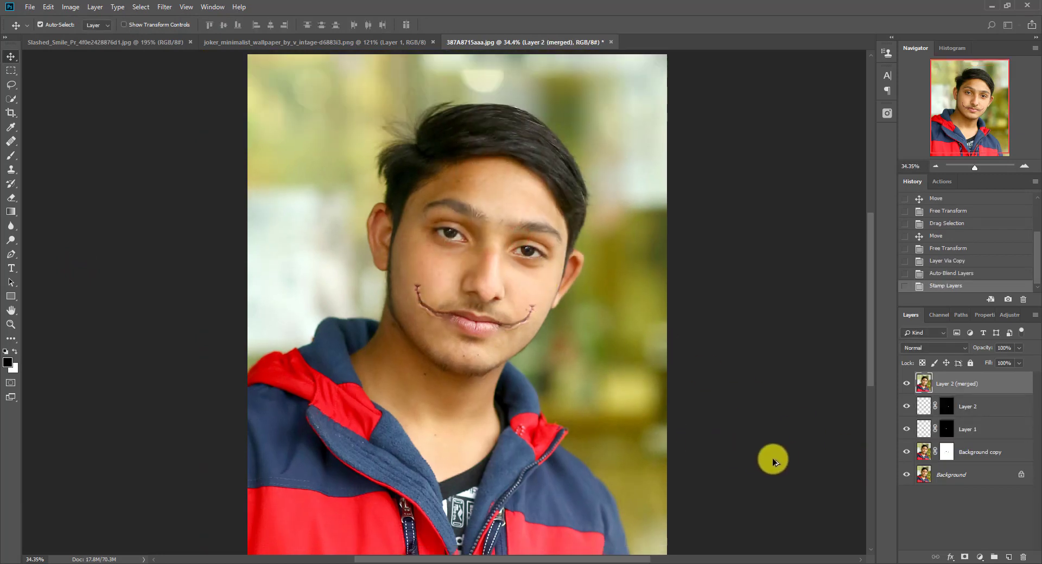
- Merge all visible layers into one and duplicate the merged result to a new layer
key(shift+ctrl+e)
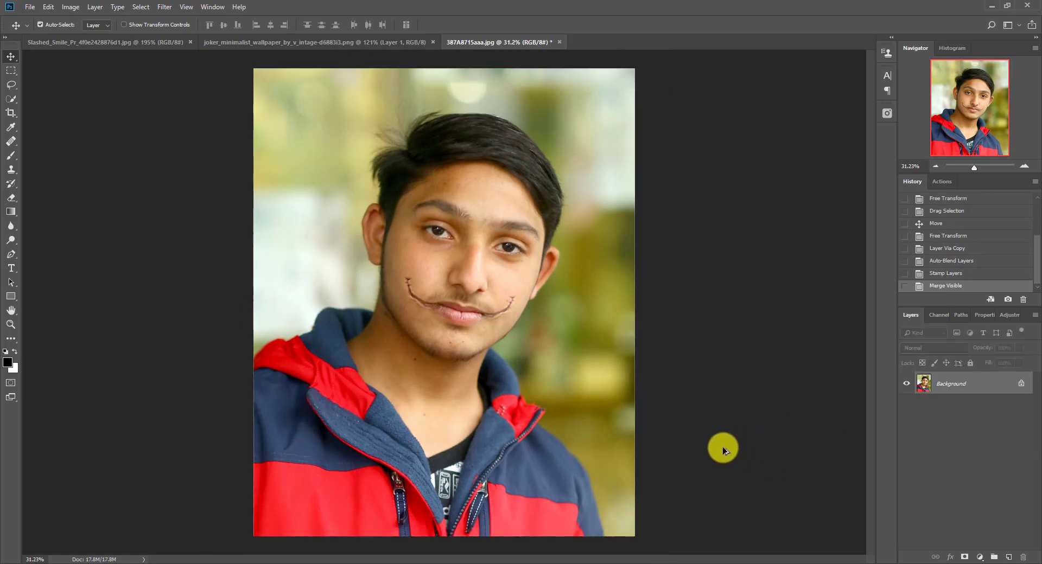
key(ctrl+j)
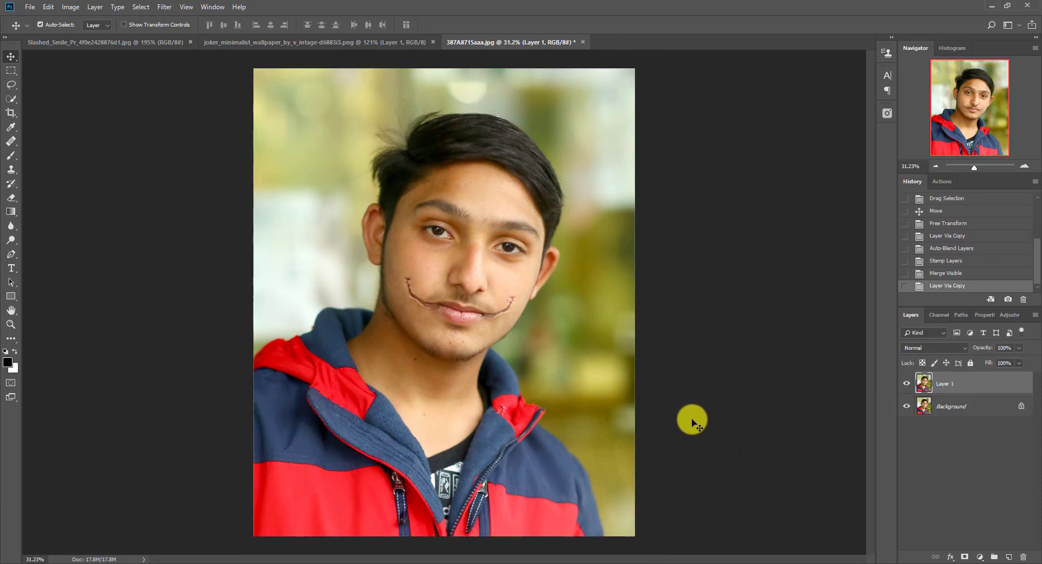
- Select the skin of the face and neck with the Quick Selection tool
scroll(483, 236, up, 5)
scroll(424, 214, down, 1)
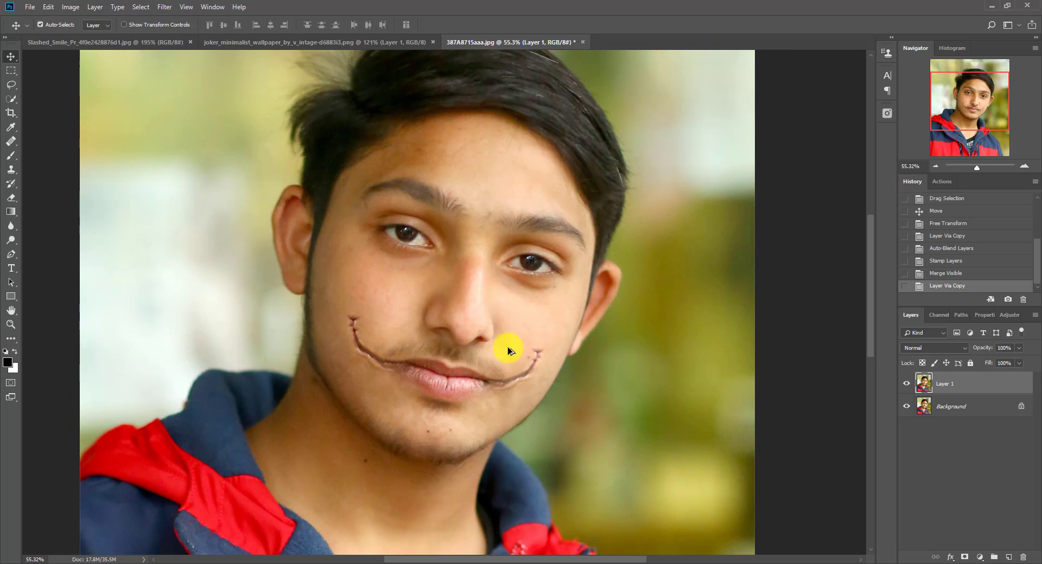
scroll(509, 350, up, 2)
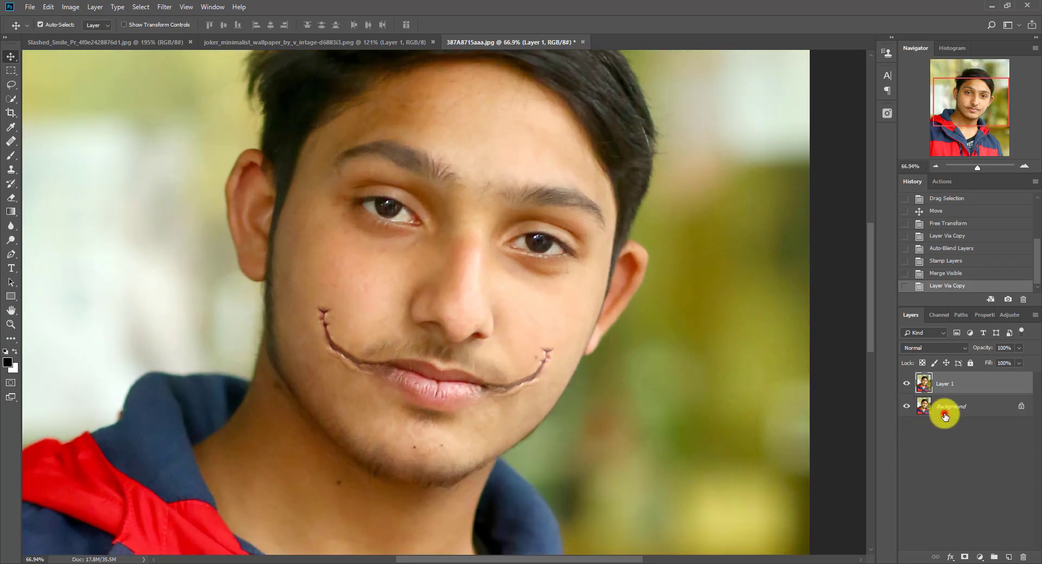
key(w)
scroll(510, 373, down, 2)
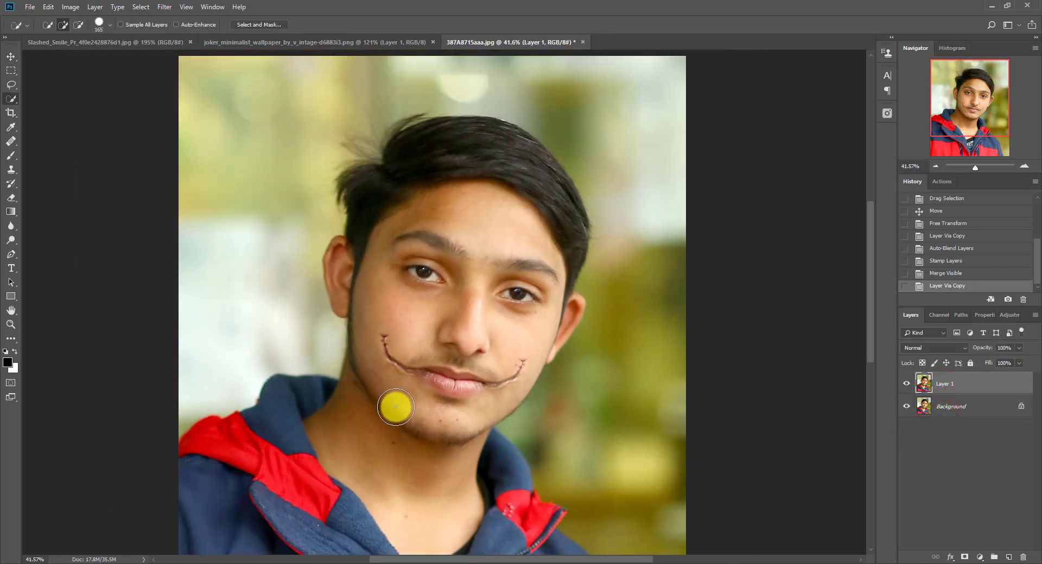
scroll(396, 407, down, 1)
drag(389, 439, 418, 354)
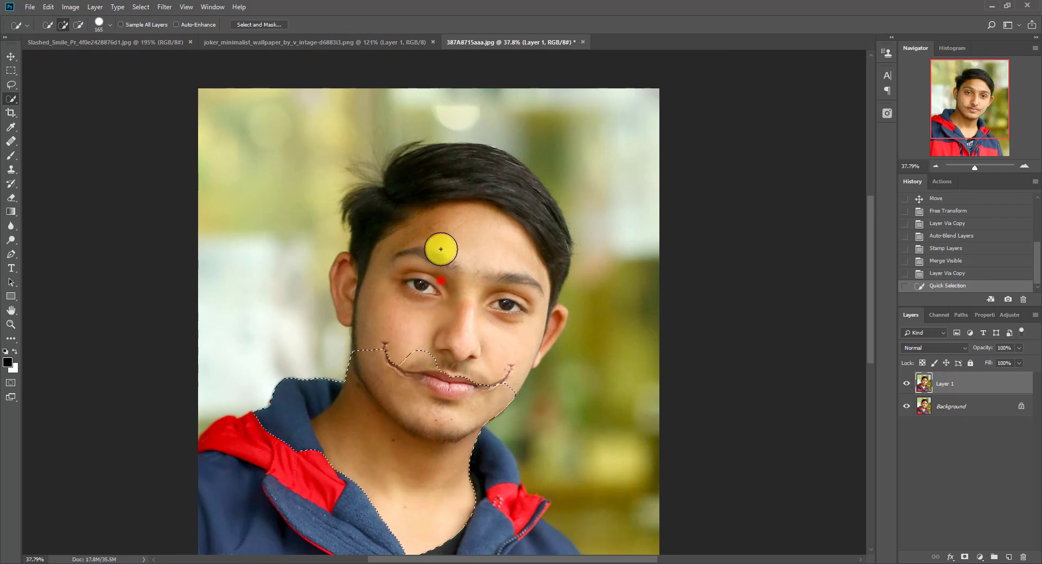
mouse_move(441, 249)
mouse_down()
mouse_move(396, 256)
mouse_move(353, 337)
mouse_move(282, 400)
mouse_move(323, 481)
mouse_move(434, 505)
mouse_move(432, 473)
mouse_up()
drag(432, 472, 450, 429)
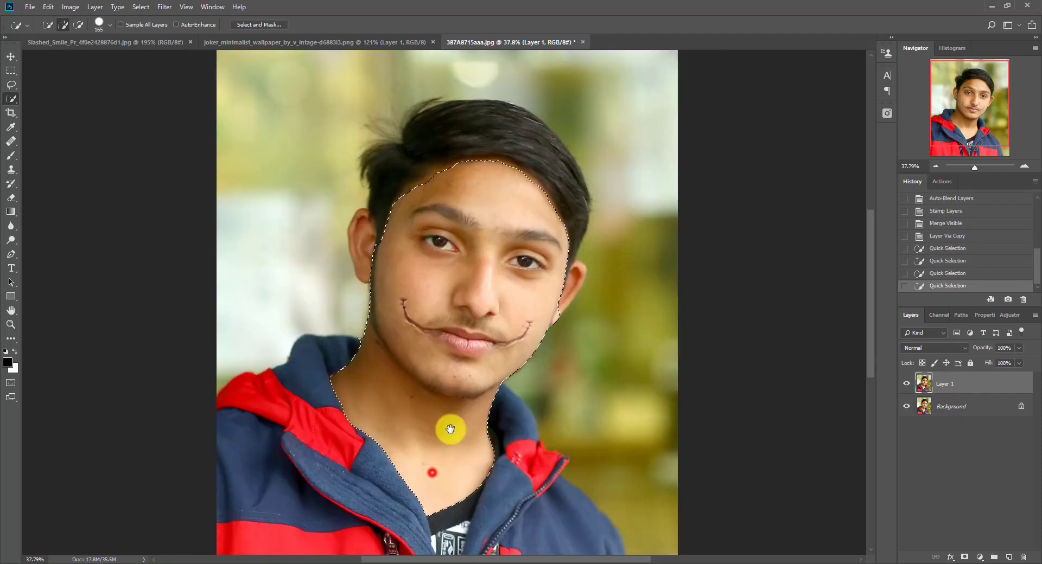
- Refine the skin selection by subtracting the background beside the right jaw and adding skin at the left forehead
alt+click(570, 321)
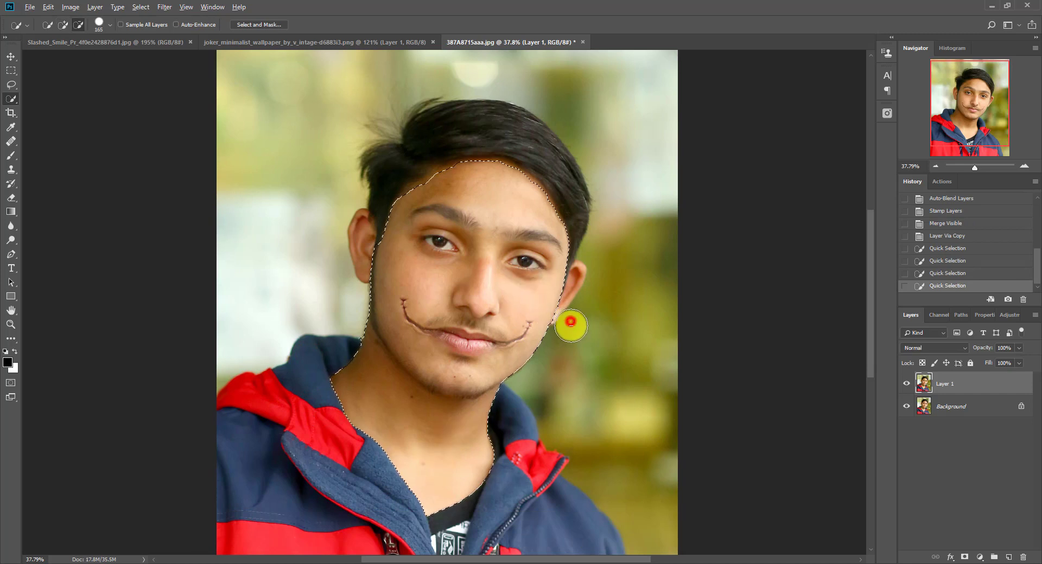
alt+click(572, 321)
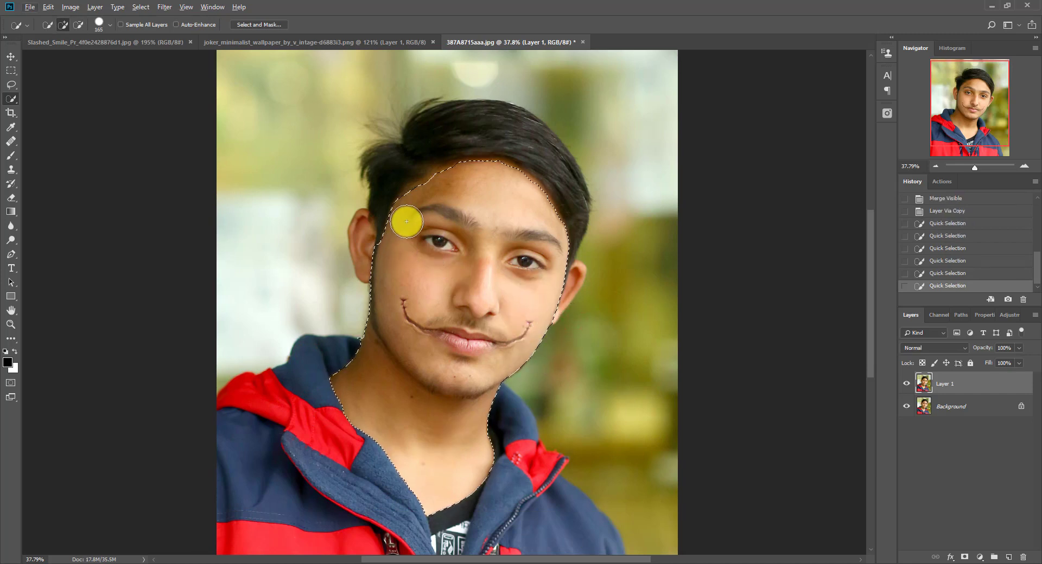
click(414, 205)
key(ctrl+alt+z)
click(427, 201)
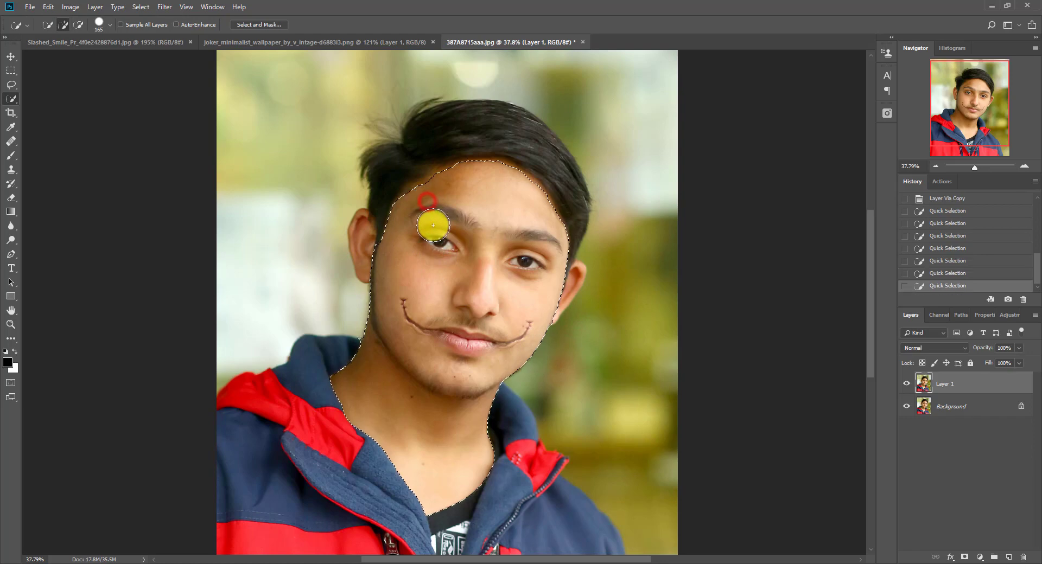
- Add the skin along the left forehead hairline and temple to the face selection with the Lasso tool
scroll(437, 179, up, 10)
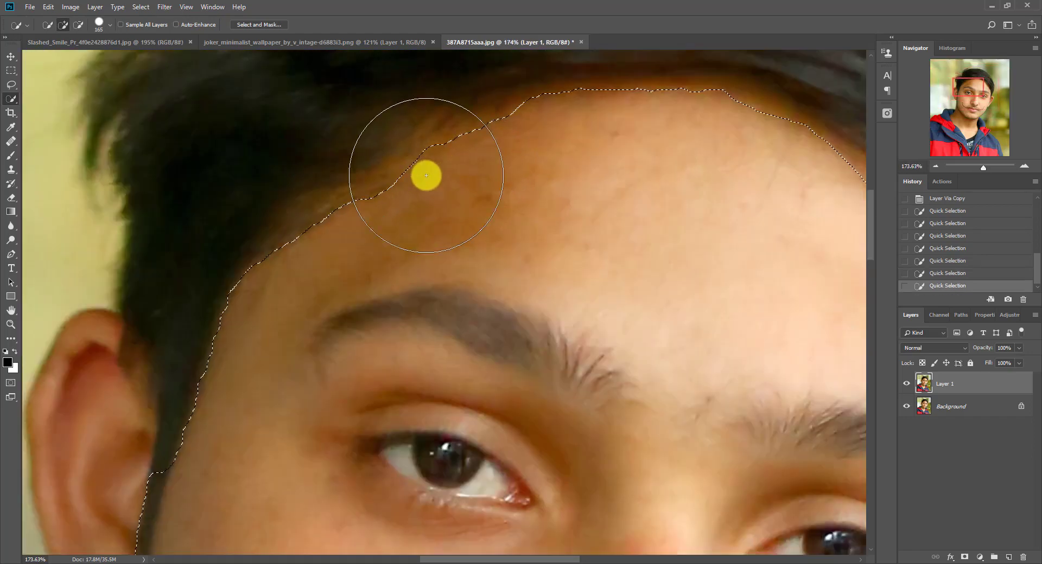
key(l)
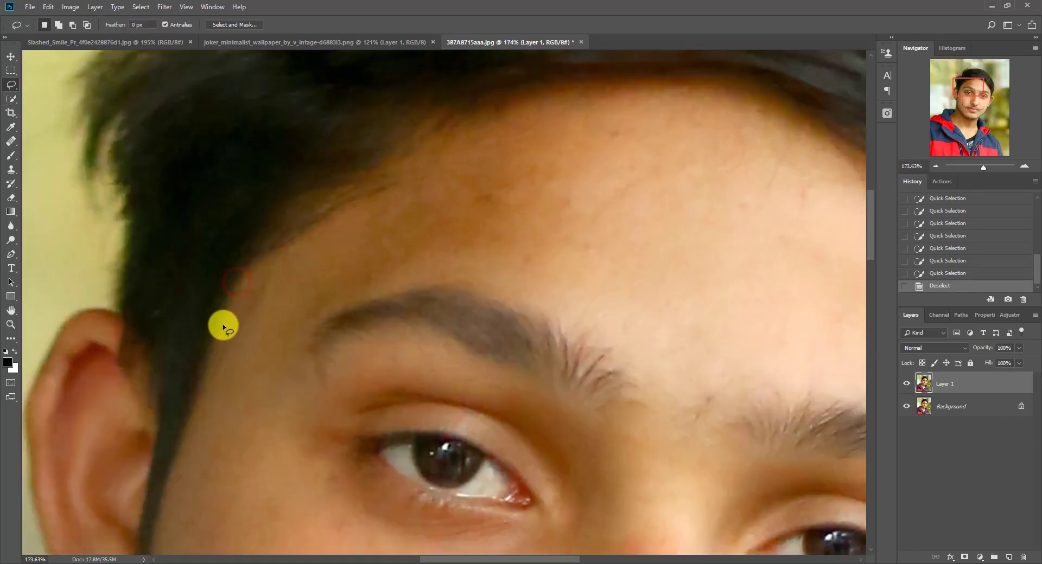
mouse_move(227, 323)
mouse_down()
mouse_move(249, 299)
mouse_move(241, 264)
mouse_up()
mouse_move(358, 162)
mouse_down()
mouse_move(485, 125)
mouse_move(510, 223)
mouse_up()
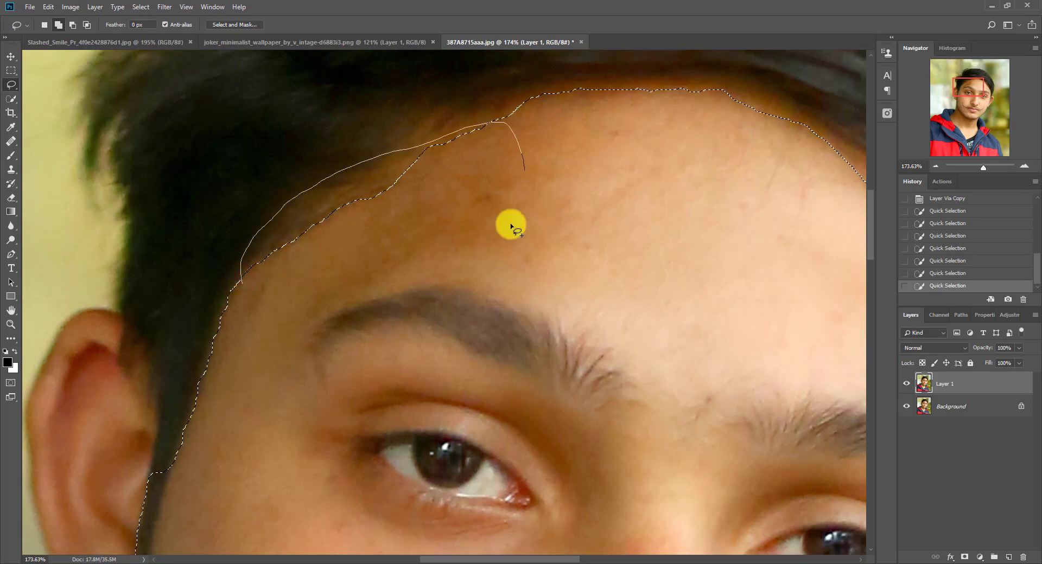
drag(368, 175, 425, 118)
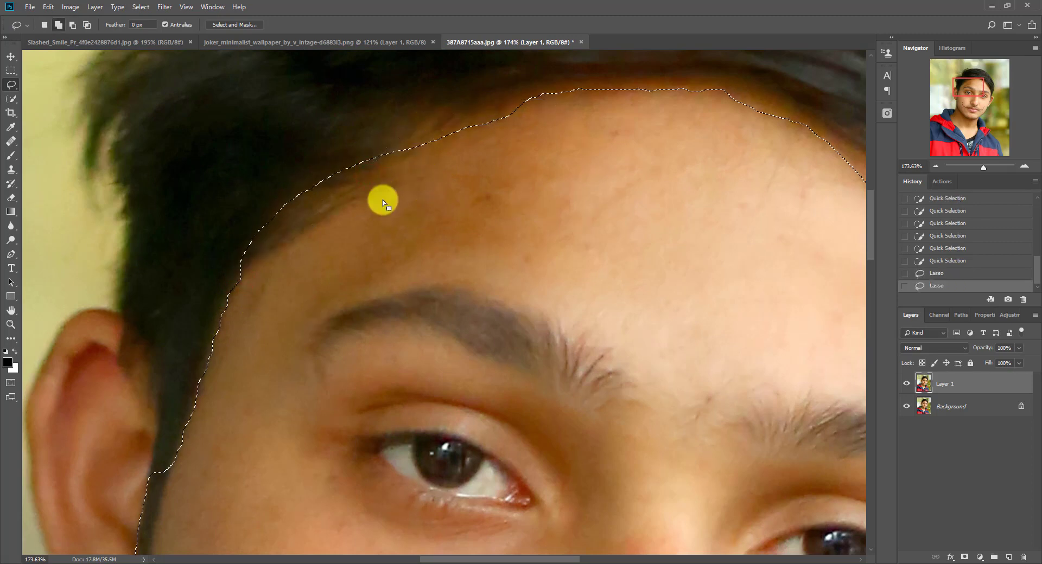
drag(424, 164, 393, 140)
drag(465, 150, 468, 156)
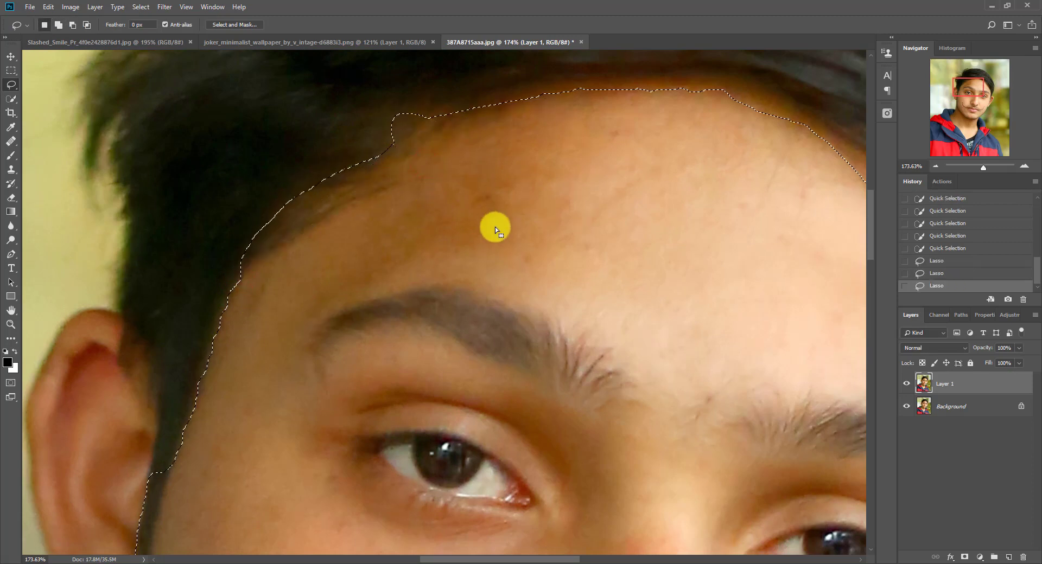
- Extend the face selection along the upper and right forehead hairline with the Lasso tool
mouse_move(558, 91)
mouse_down()
mouse_move(703, 90)
mouse_move(767, 209)
mouse_up()
drag(749, 210, 496, 310)
drag(273, 186, 498, 194)
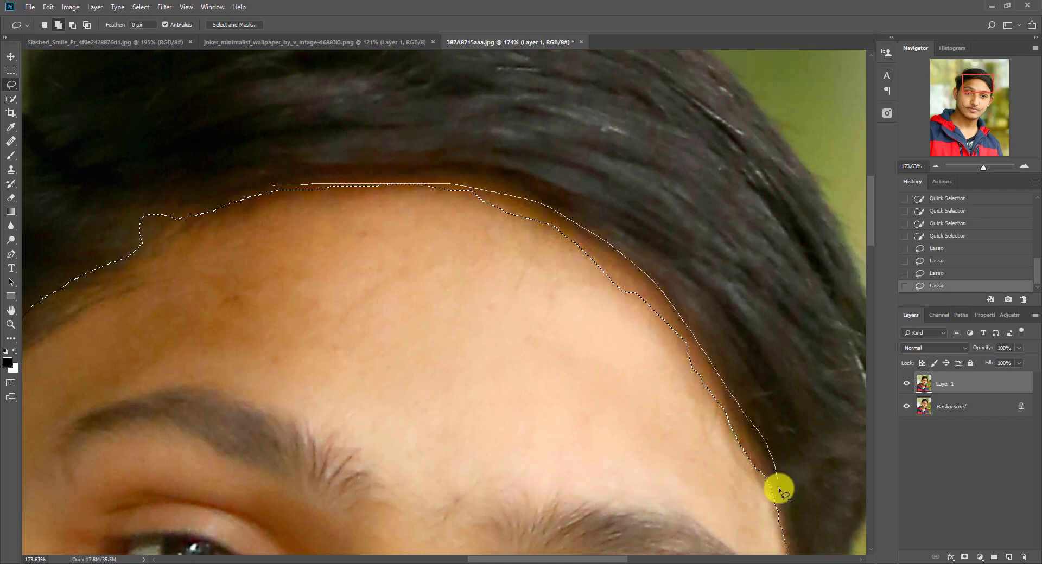
mouse_move(634, 482)
mouse_down()
mouse_move(480, 347)
mouse_move(332, 257)
mouse_move(263, 224)
mouse_up()
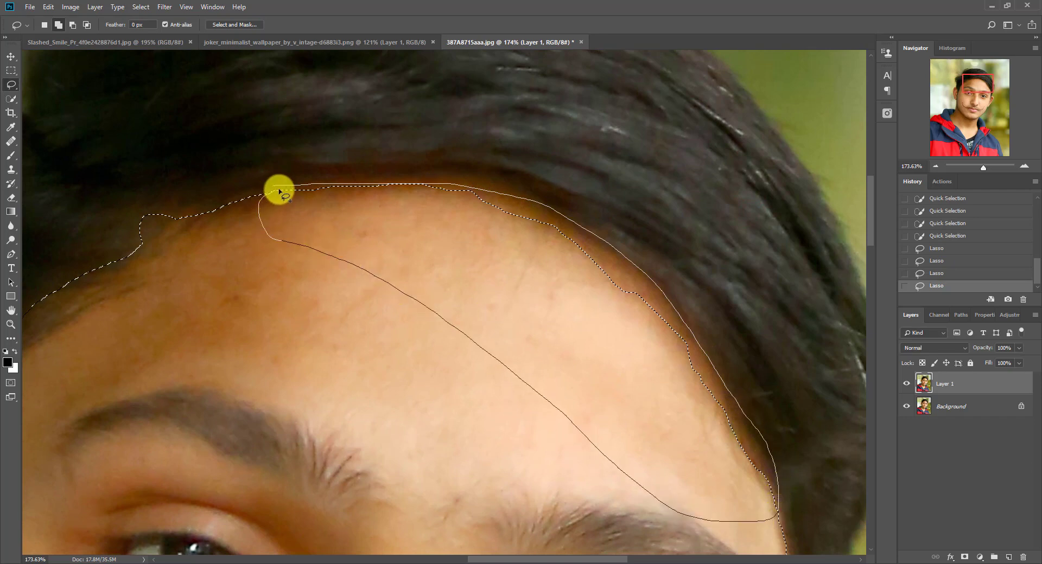
drag(279, 191, 283, 191)
mouse_move(283, 276)
mouse_down()
mouse_move(207, 271)
mouse_move(126, 142)
mouse_up()
drag(505, 367, 412, 198)
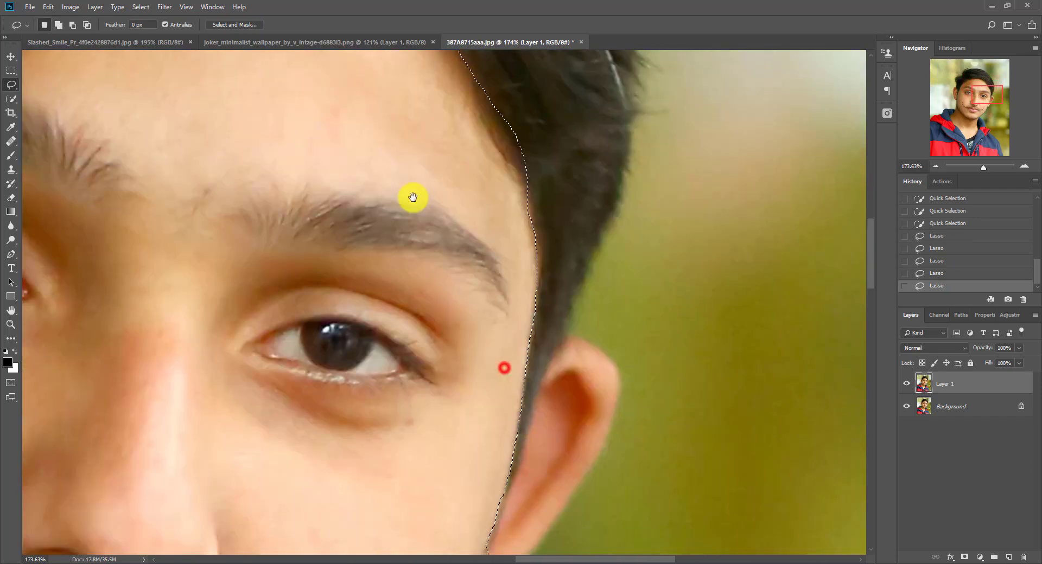
- Feather the skin selection with a radius of 10 pixels
scroll(441, 360, down, 8)
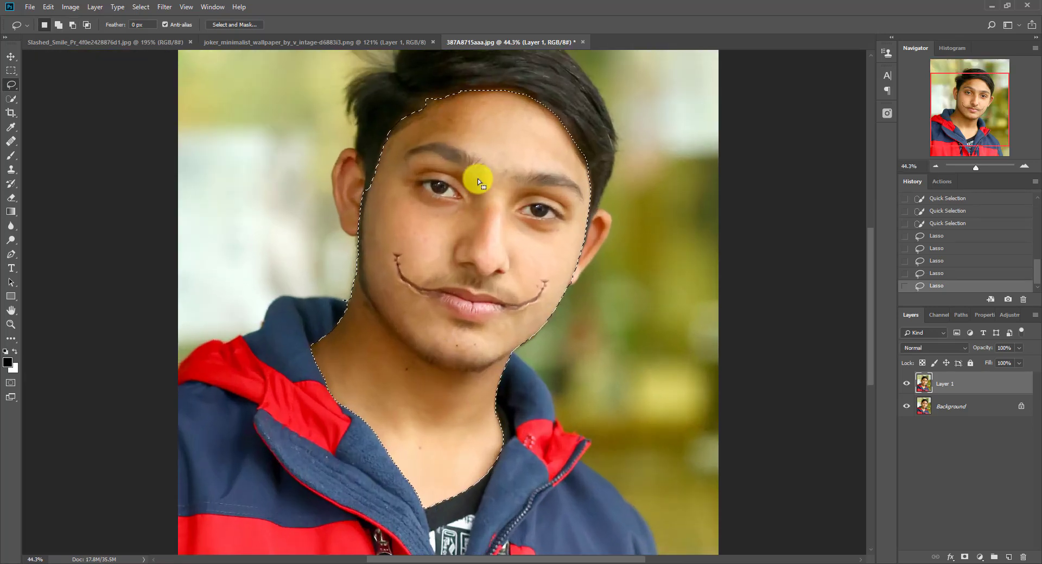
key(w)
right_click(458, 123)
click(476, 145)
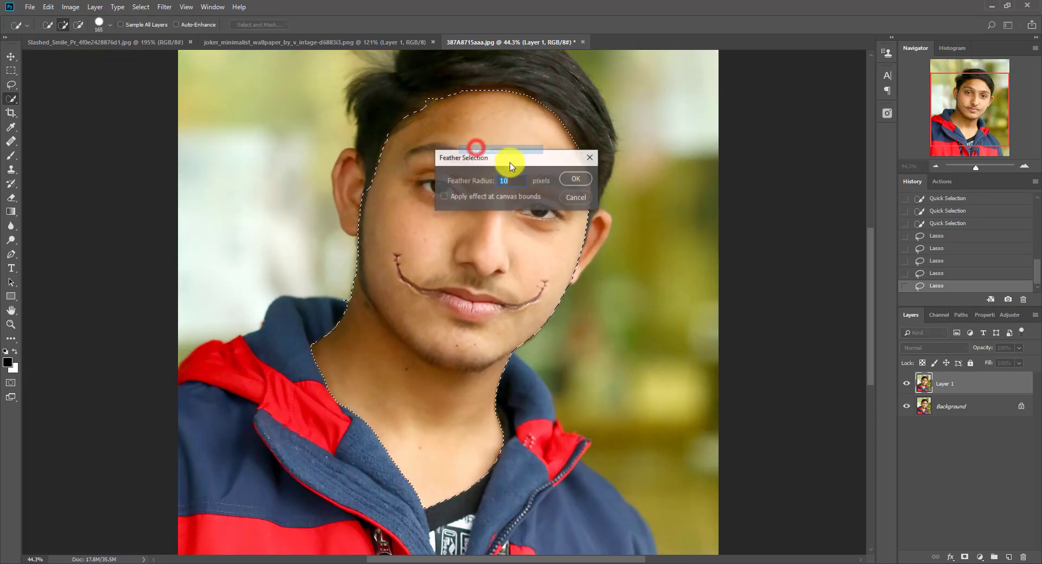
click(567, 179)
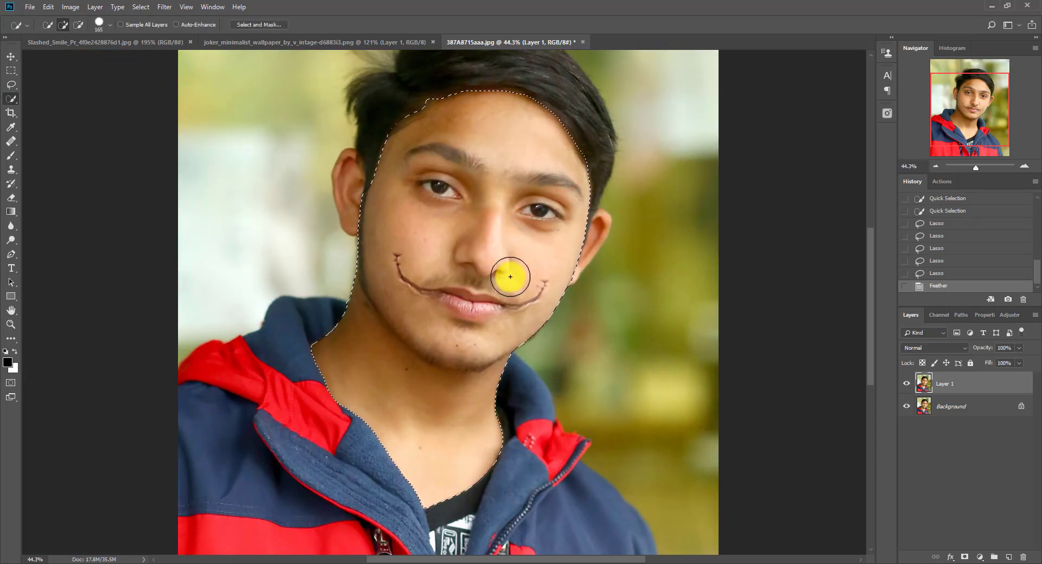
key(ctrl+shift+u)
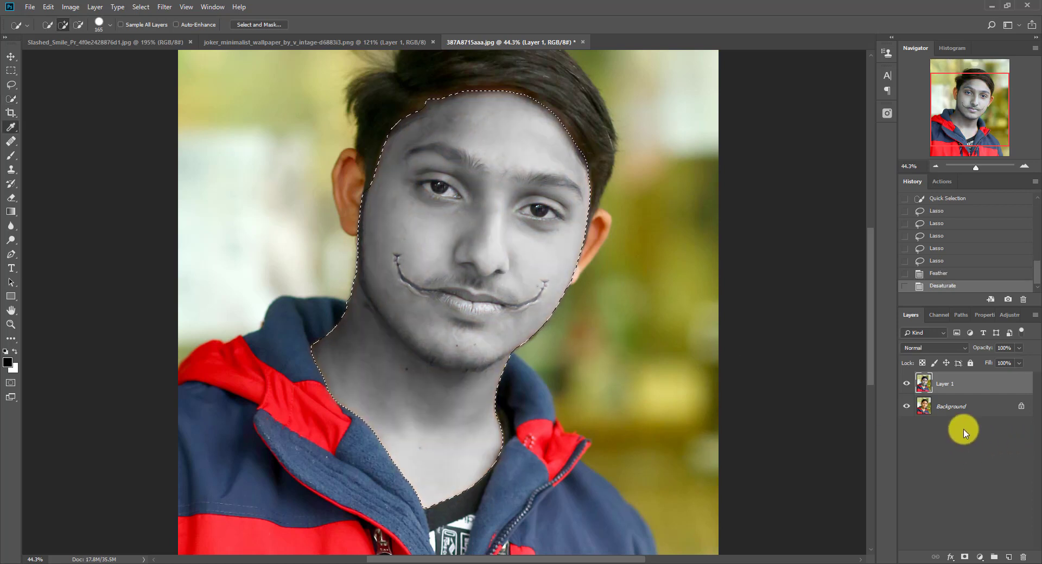
key(ctrl+l)
key(Escape)
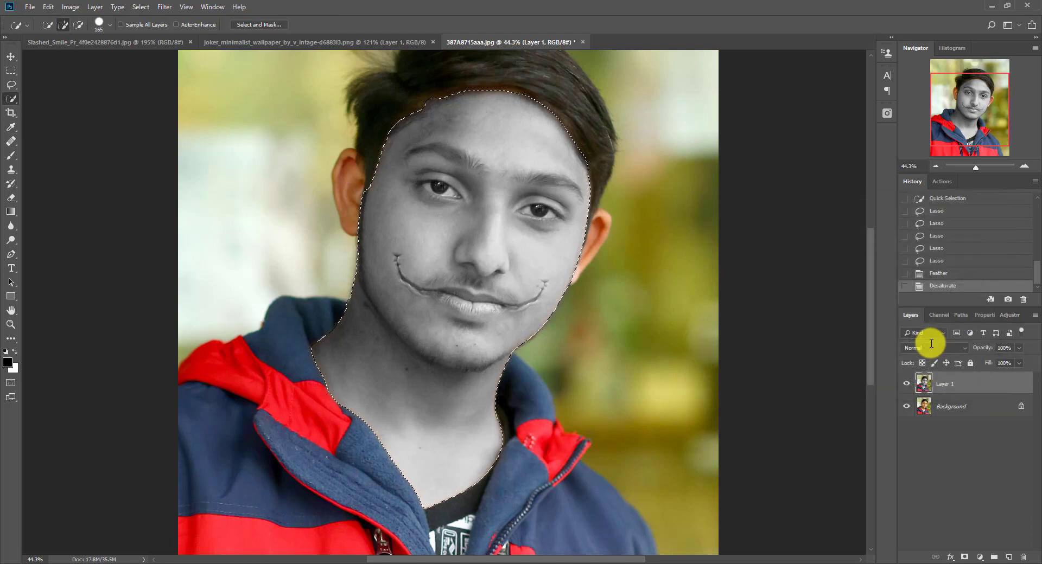
key(ctrl+z)
- Copy the selected face and neck skin to a new layer and desaturate it
key(ctrl+j)
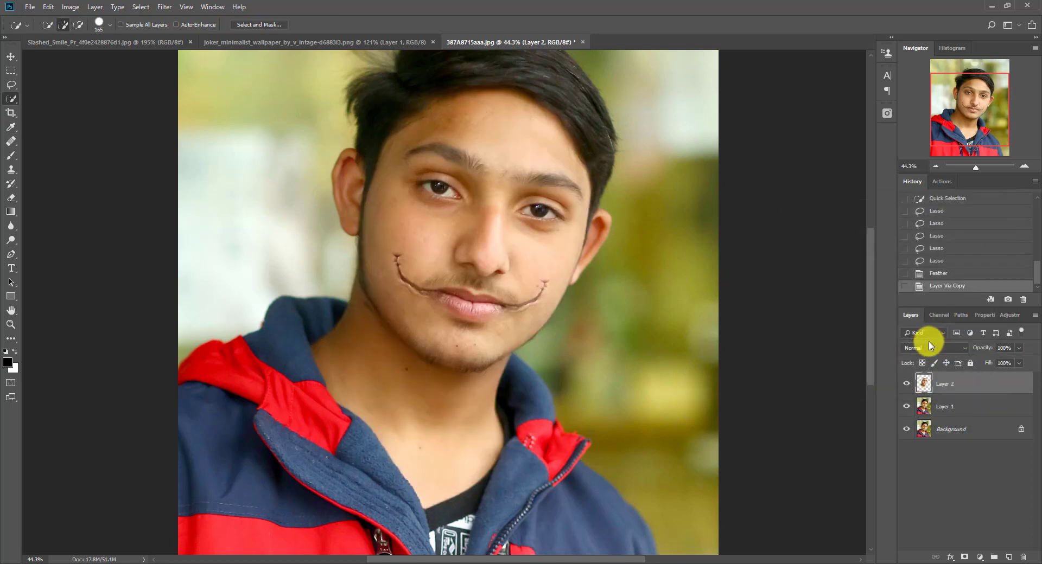
key(ctrl+shift+u)
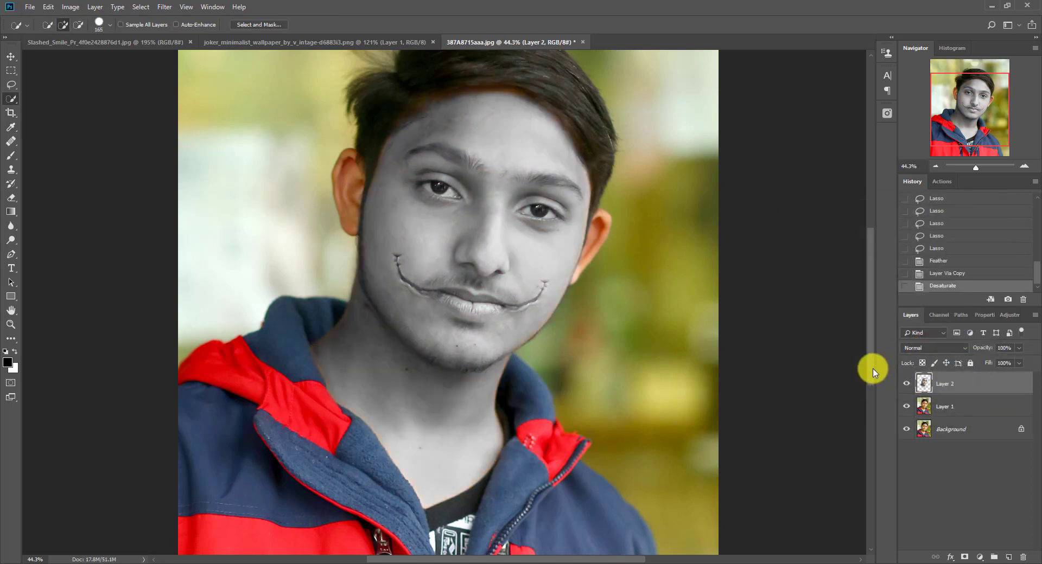
- Brighten and add contrast to the desaturated skin layer with Levels, using input values 31, 1.37 and 223
key(ctrl+l)
drag(931, 326, 808, 329)
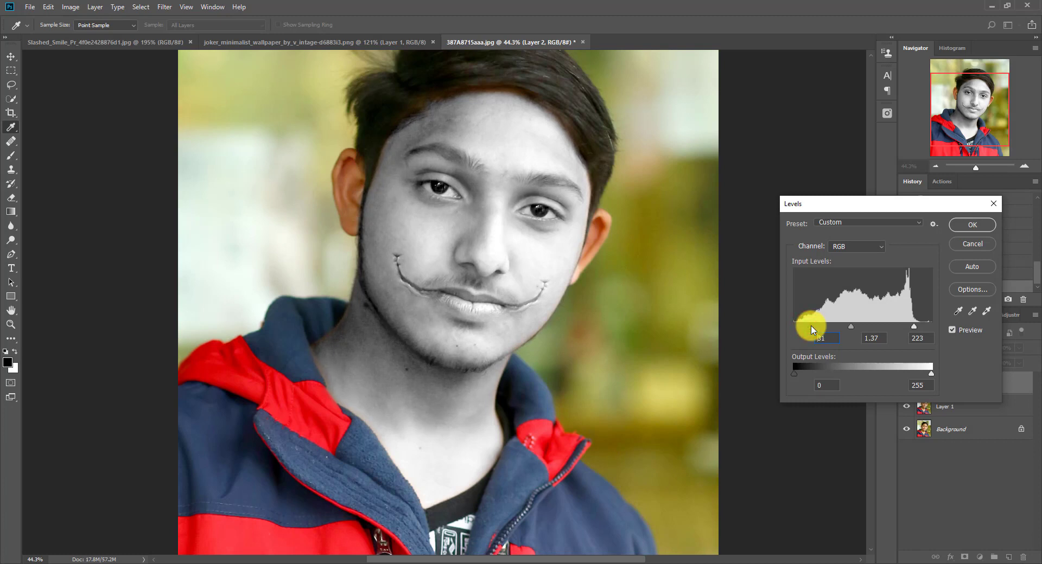
click(963, 225)
key(w)
scroll(451, 274, down, 5)
scroll(447, 276, up, 4)
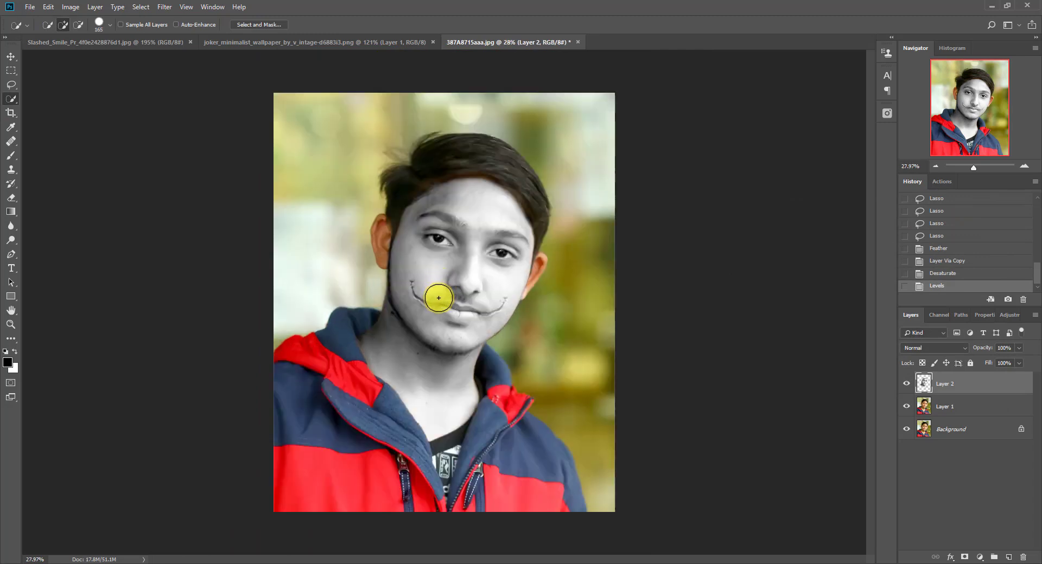
- Add a layer mask to Layer 2 and paint over the lips with a soft black brush to restore their colour
scroll(335, 409, up, 2)
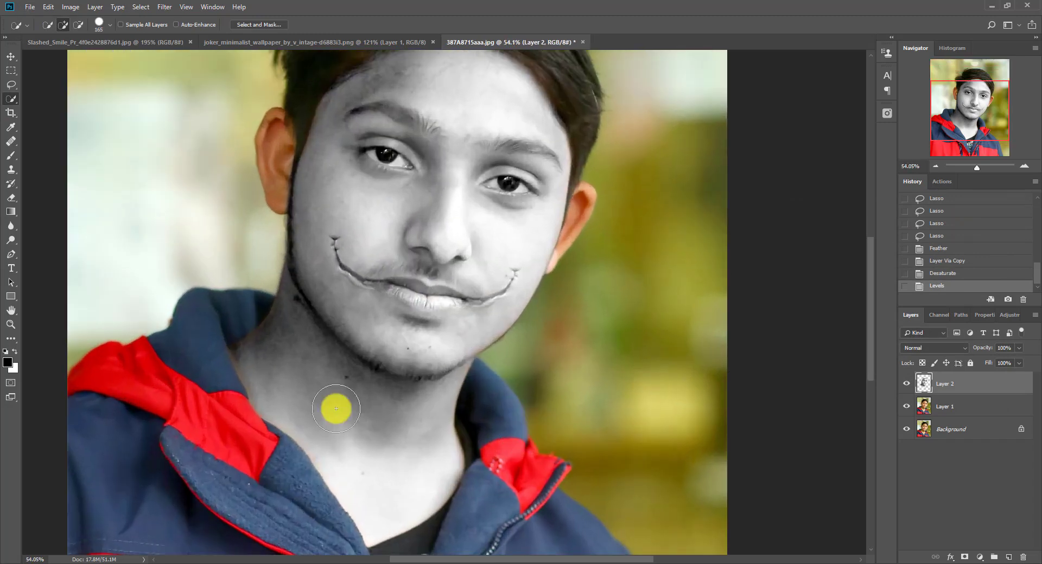
scroll(384, 323, up, 3)
click(964, 557)
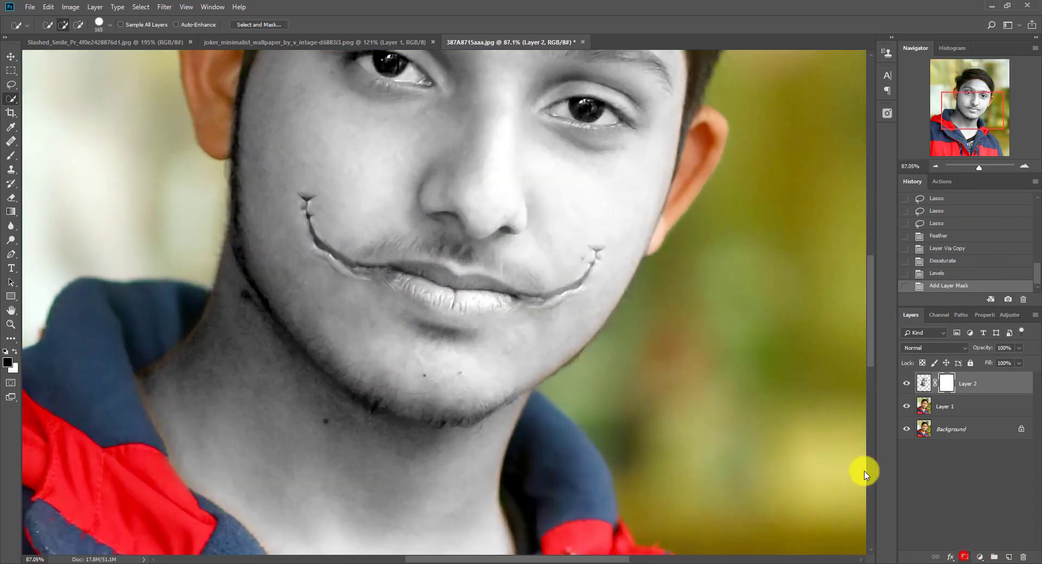
scroll(524, 244, up, 1)
key(b)
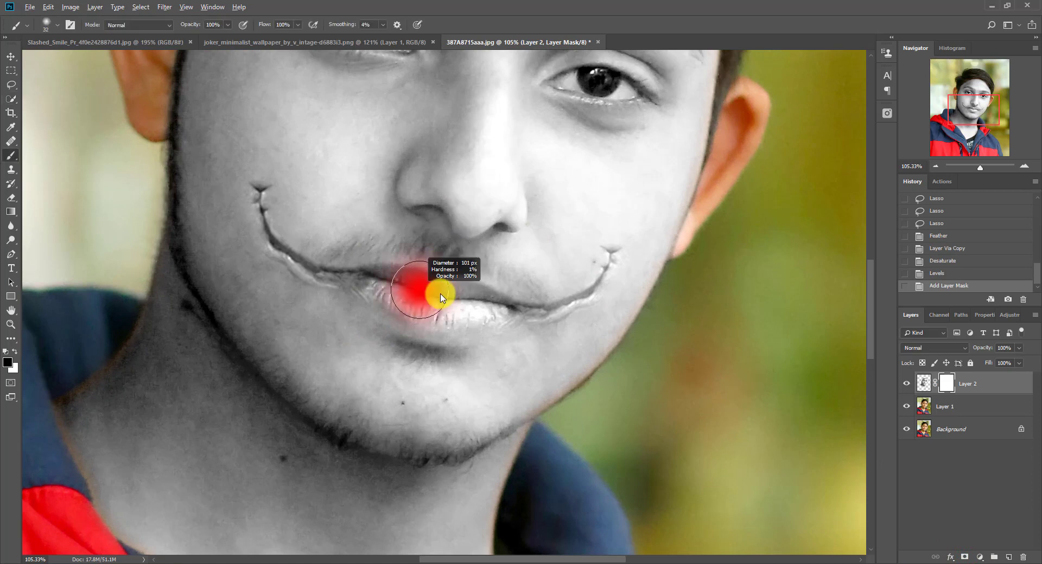
mouse_move(459, 298)
mouse_down()
mouse_move(377, 288)
mouse_move(426, 311)
mouse_move(499, 309)
mouse_up()
alt+right_click(413, 301)
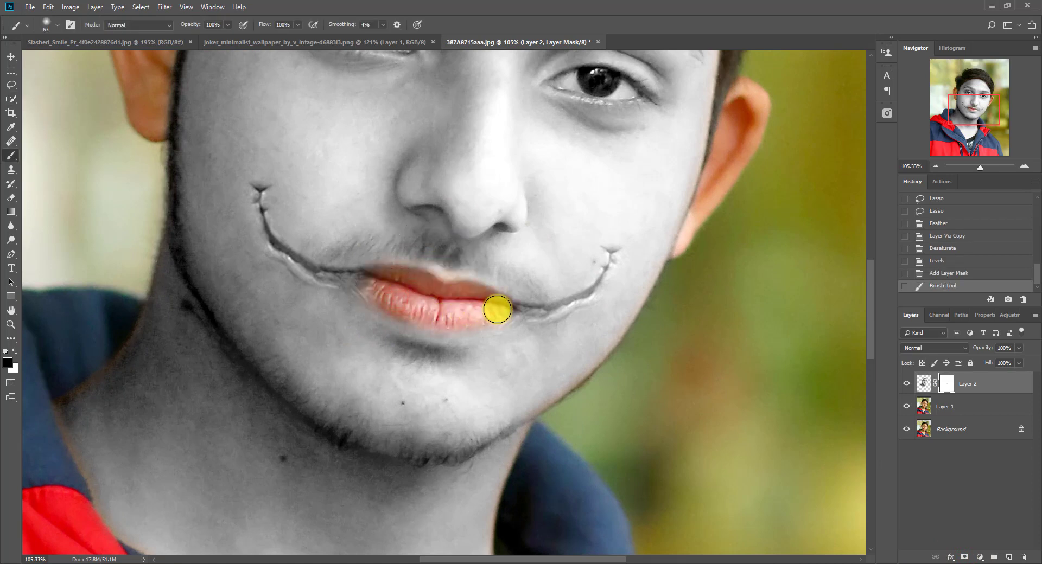
drag(439, 321, 373, 295)
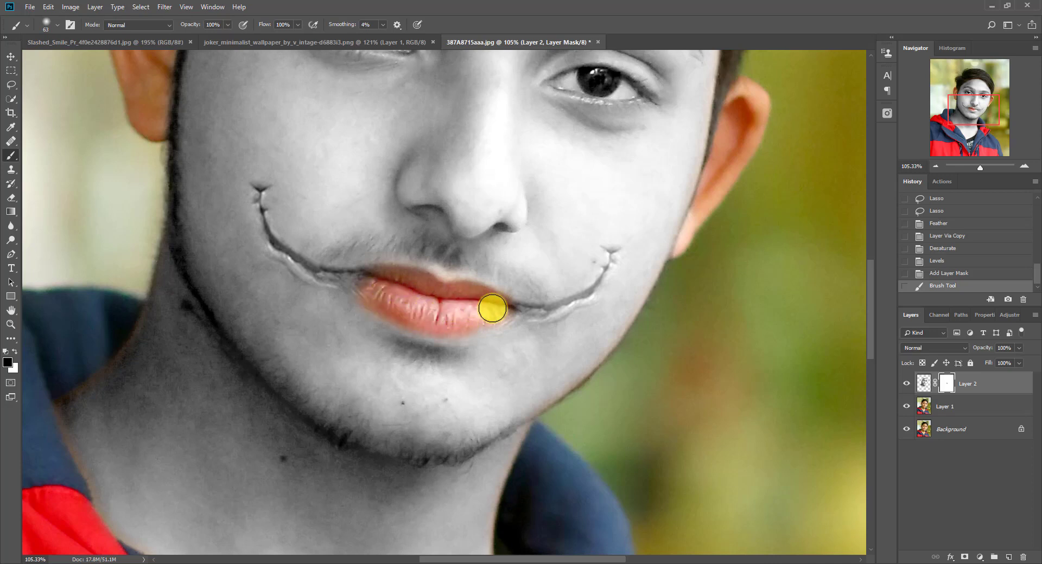
- Paint the mask with a smaller brush along both slashed-smile scars to restore their colour
drag(533, 310, 544, 308)
alt+right_click(558, 302)
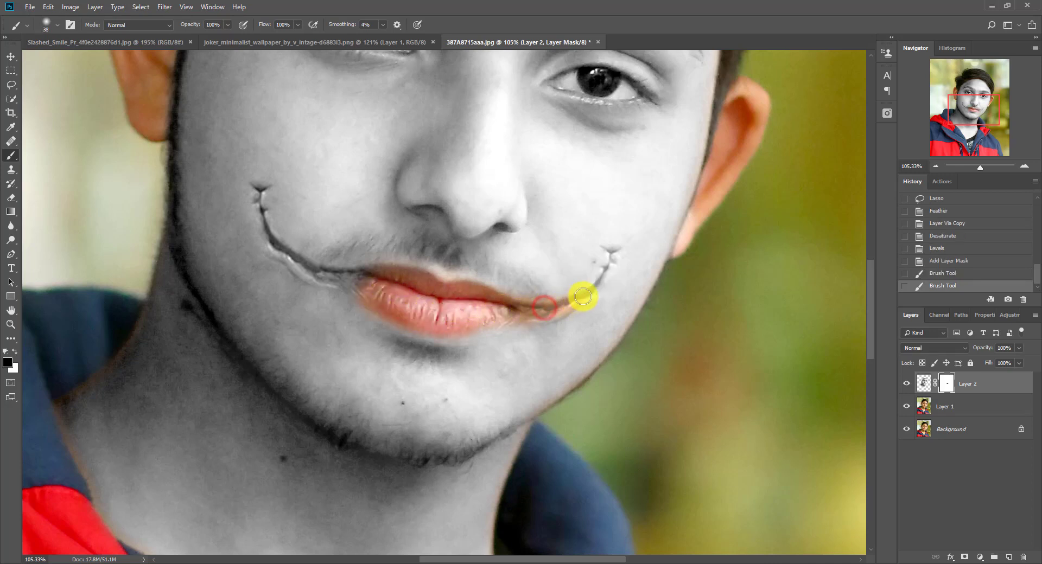
drag(603, 274, 572, 305)
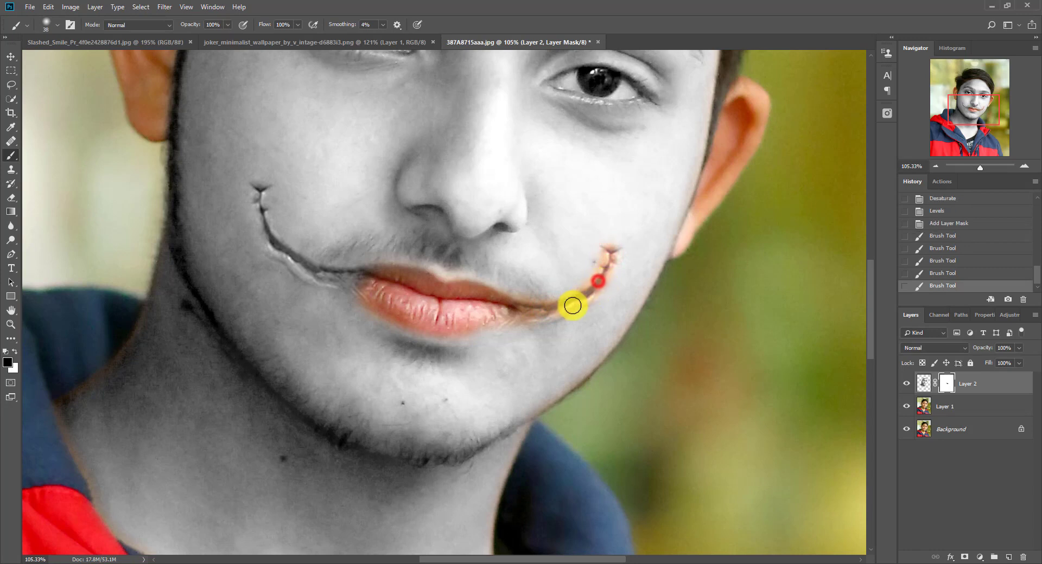
drag(601, 275, 549, 318)
mouse_move(358, 278)
mouse_down()
mouse_move(329, 273)
mouse_move(375, 291)
mouse_move(329, 277)
mouse_up()
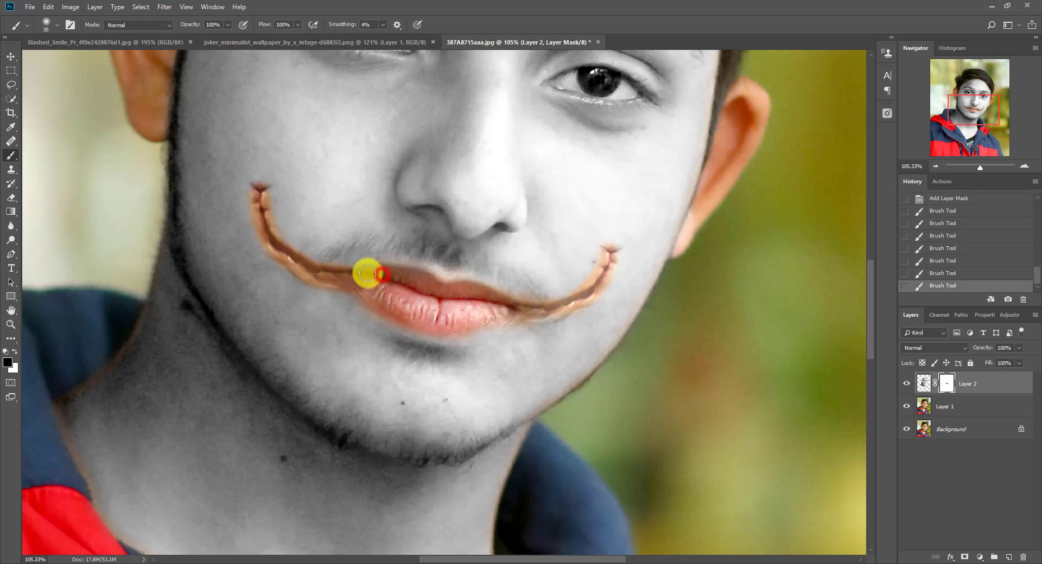
- Paint the mask over the irises and whites of both eyes to restore their original colour
scroll(465, 293, down, 13)
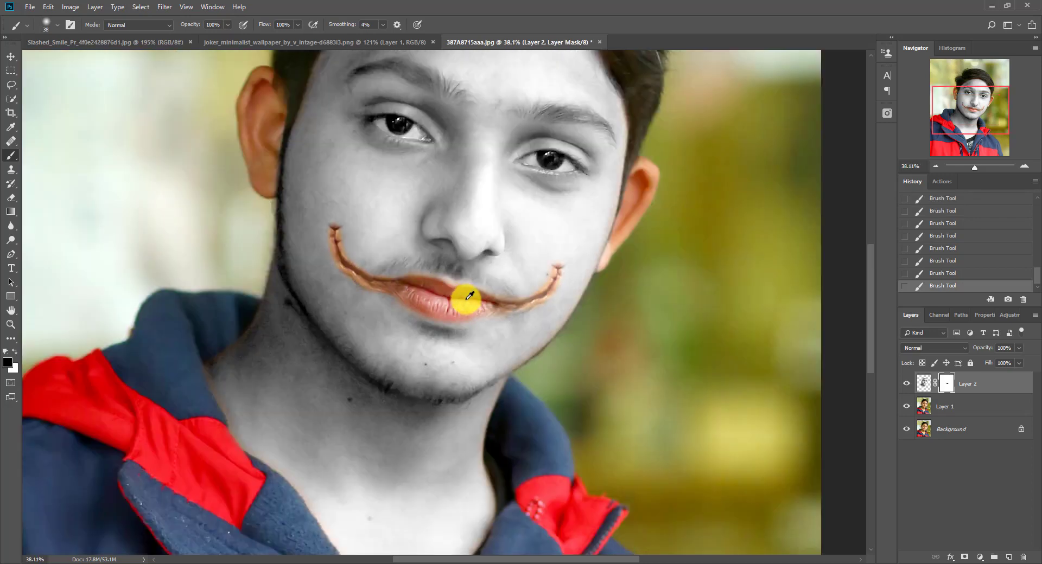
scroll(437, 202, up, 20)
scroll(421, 288, up, 3)
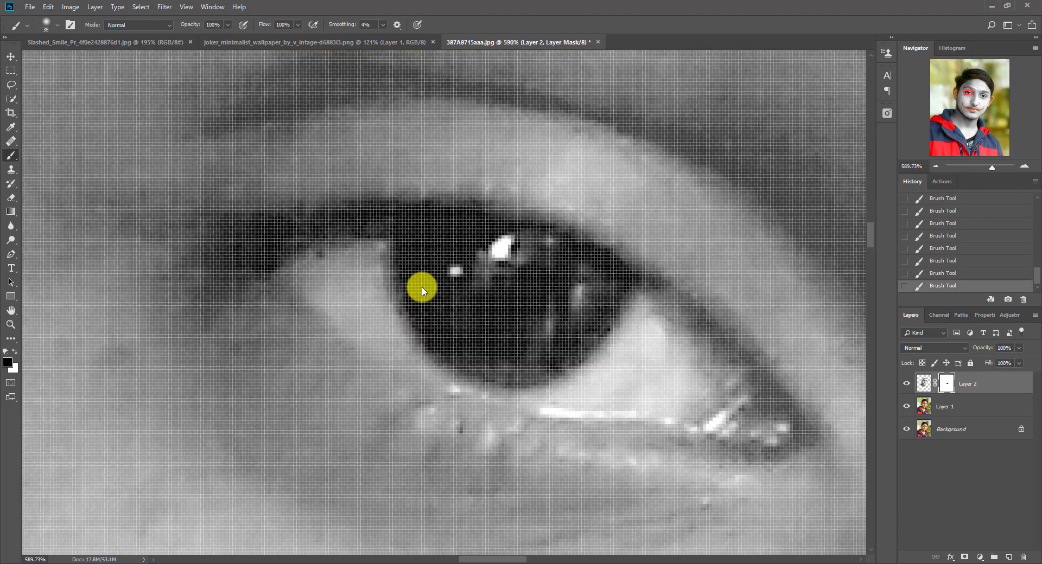
scroll(422, 288, down, 2)
mouse_move(428, 296)
mouse_down()
mouse_move(354, 276)
mouse_move(474, 332)
mouse_move(413, 314)
mouse_move(548, 368)
mouse_move(632, 383)
mouse_move(642, 367)
mouse_move(578, 313)
mouse_move(379, 271)
mouse_move(440, 273)
mouse_move(405, 271)
mouse_up()
scroll(405, 271, down, 1)
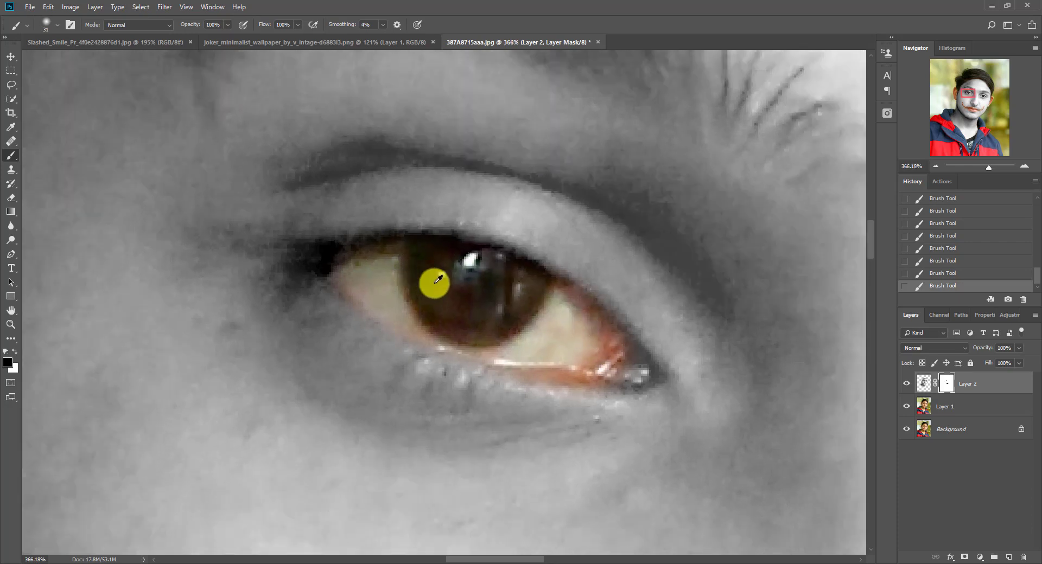
mouse_move(744, 385)
mouse_down()
mouse_move(283, 309)
mouse_move(442, 330)
mouse_move(493, 365)
mouse_move(288, 337)
mouse_move(477, 360)
mouse_move(367, 309)
mouse_move(293, 304)
mouse_move(493, 352)
mouse_up()
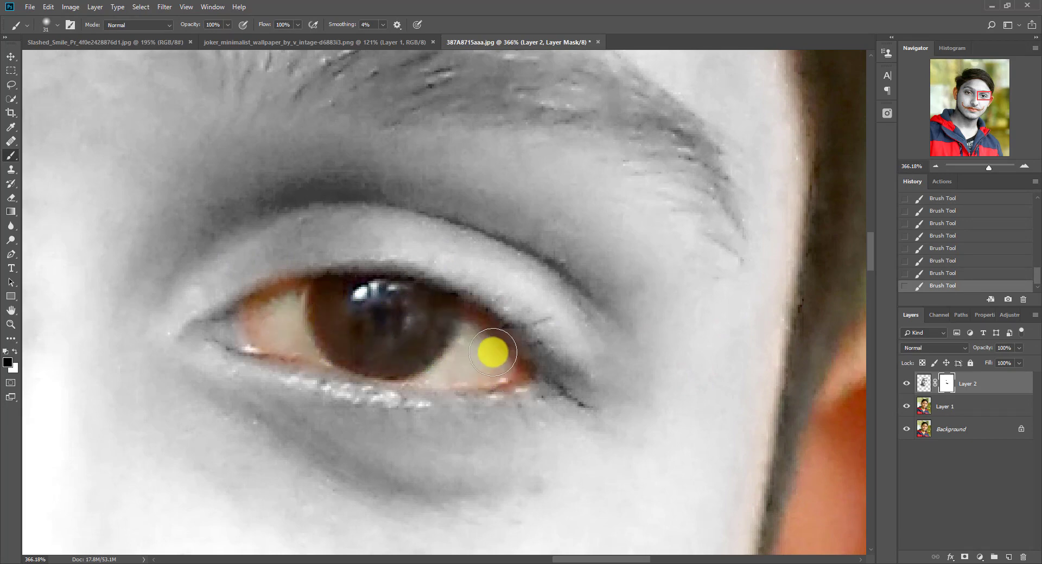
- Touch up the mask at the inner corners of both eyes
scroll(496, 364, down, 5)
scroll(434, 344, up, 3)
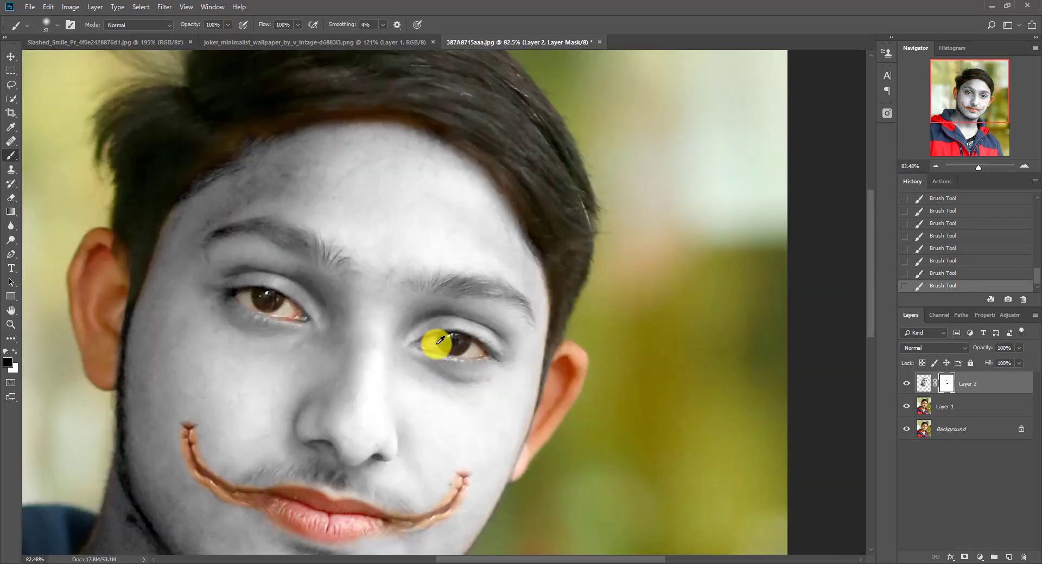
scroll(408, 344, up, 3)
drag(420, 351, 442, 354)
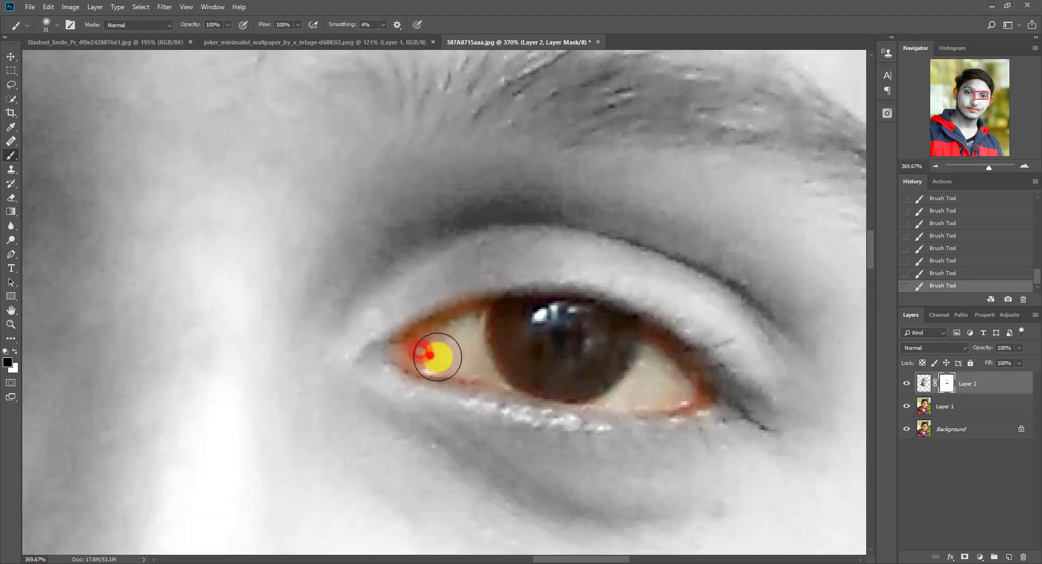
drag(151, 344, 496, 352)
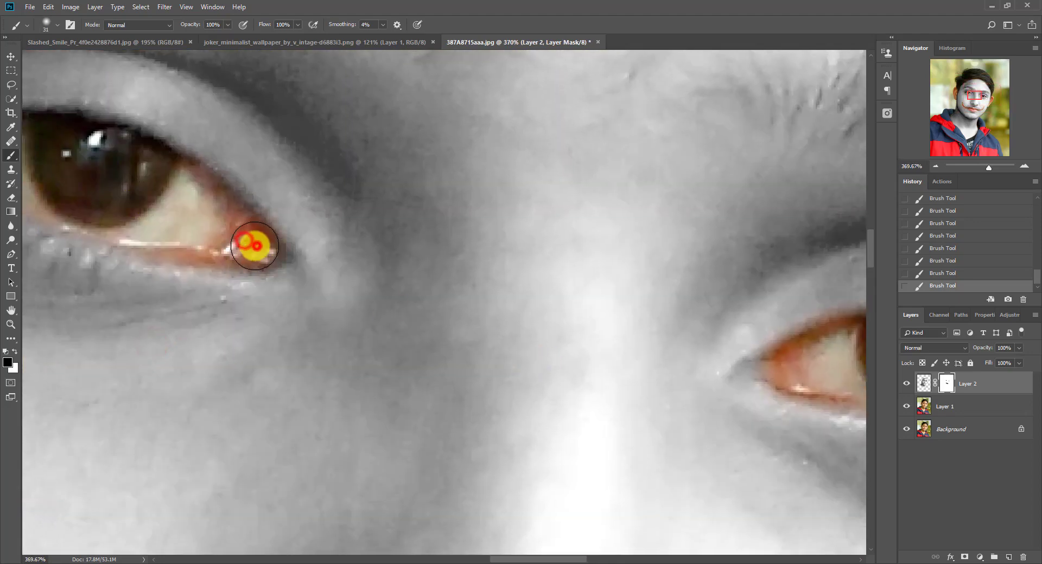
scroll(239, 239, down, 8)
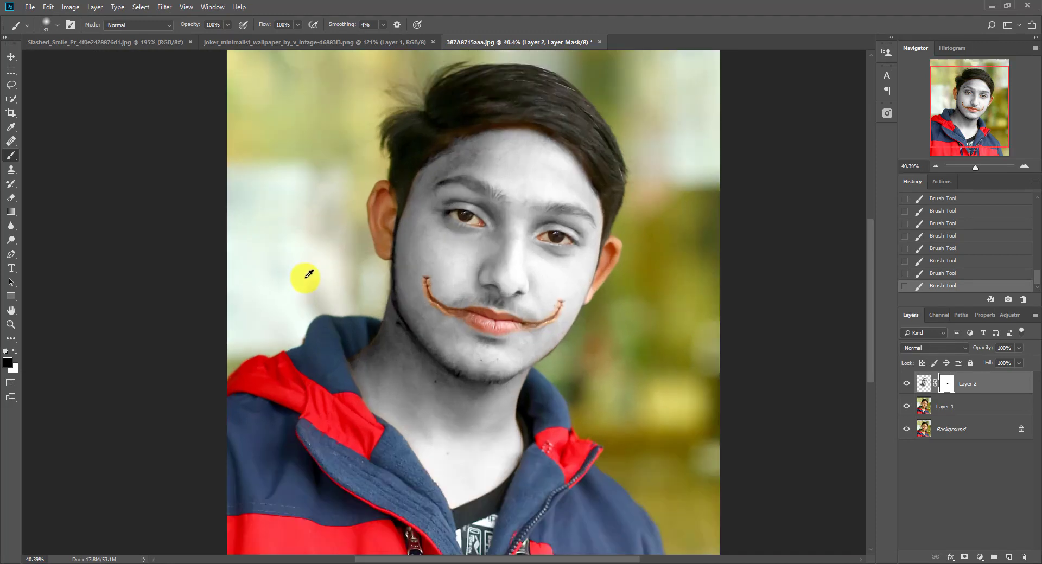
scroll(308, 275, down, 1)
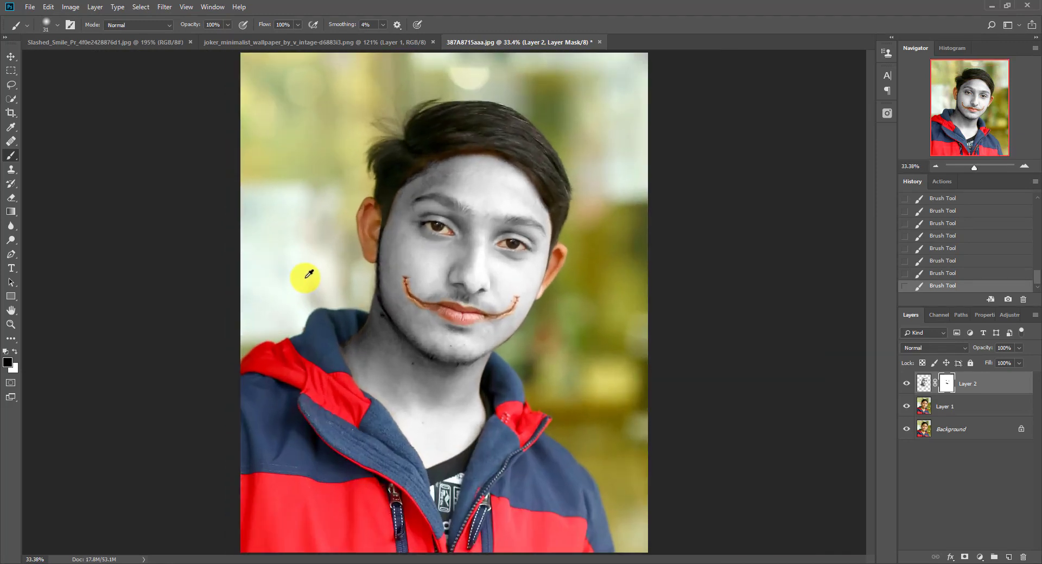
- Select both black eye patches in the Joker wallpaper with a rectangular marquee and move them into the portrait document
click(348, 43)
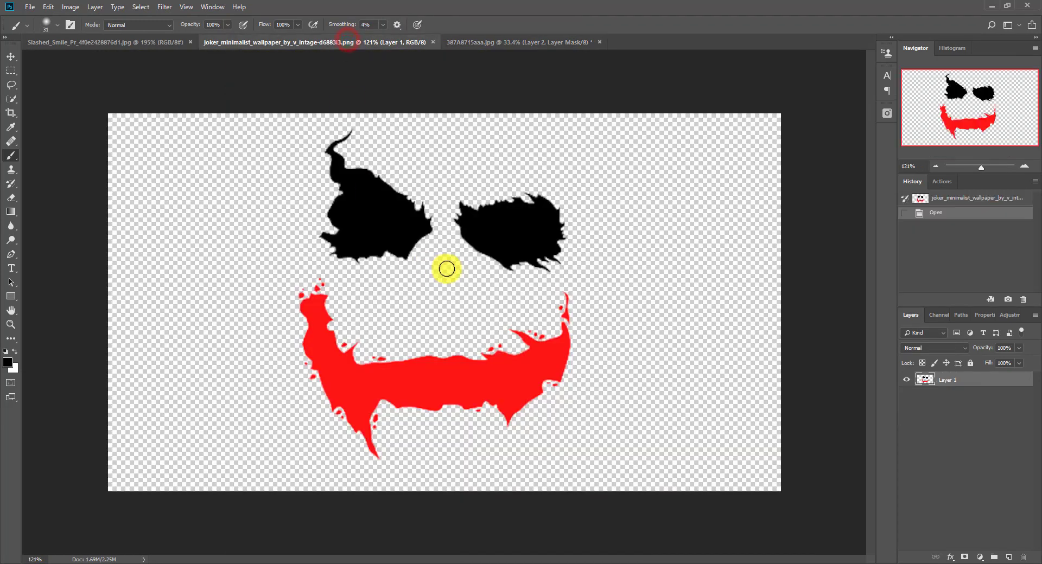
click(10, 59)
key(m)
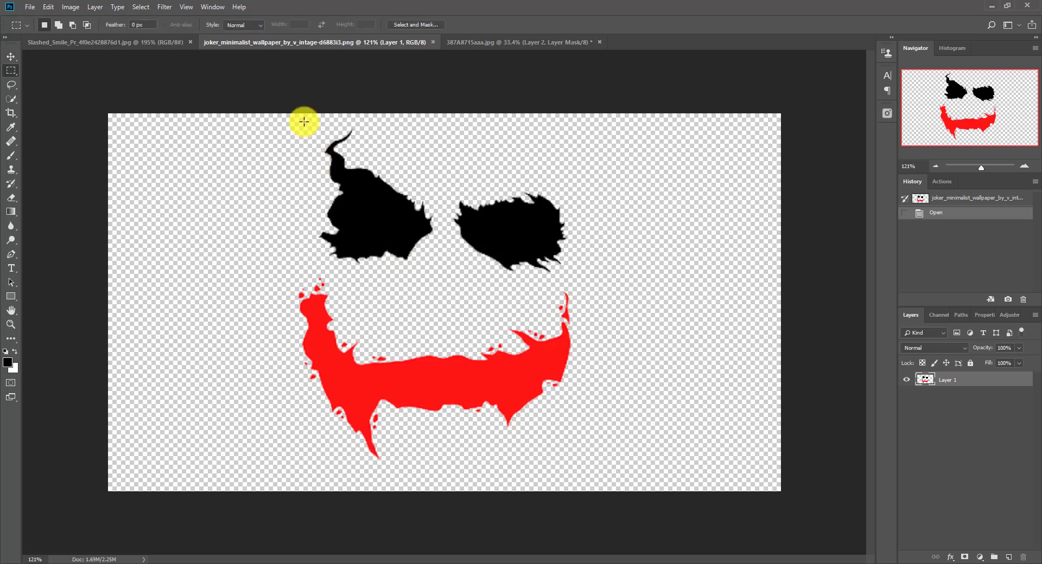
drag(303, 122, 583, 283)
drag(580, 277, 586, 272)
click(11, 56)
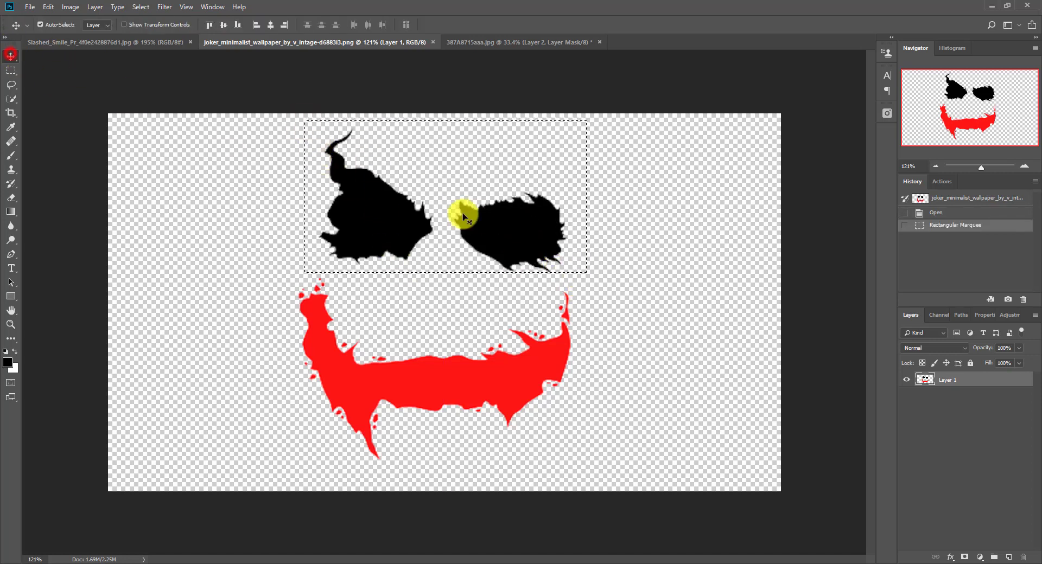
drag(462, 210, 497, 265)
- Scale the eye patches to about 224%, rotate them about 13°, and position them over both eyes
key(ctrl+t)
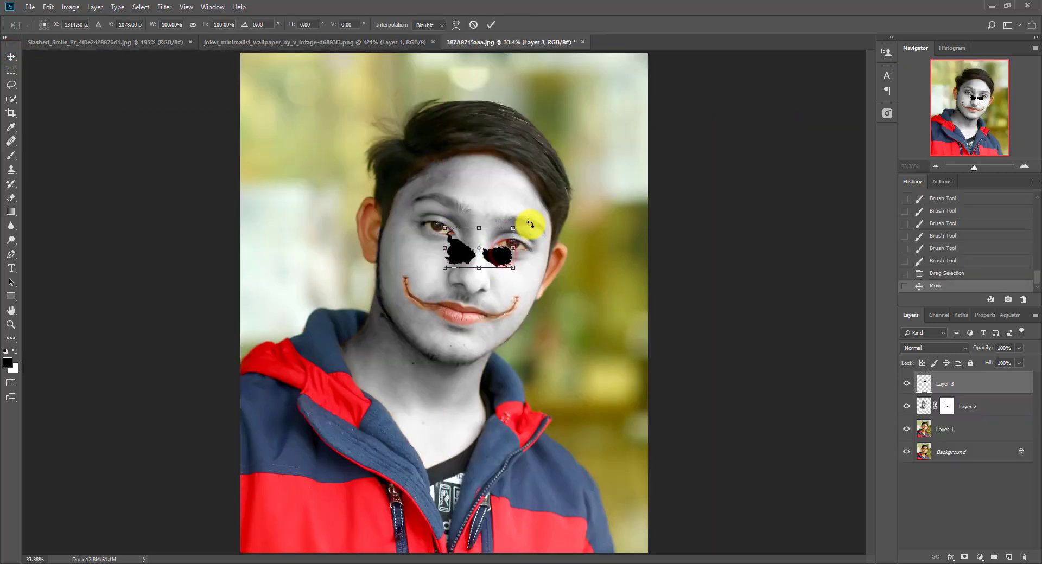
alt+click(532, 225)
drag(515, 227, 565, 220)
click(487, 246)
drag(496, 270, 496, 237)
drag(542, 278, 524, 264)
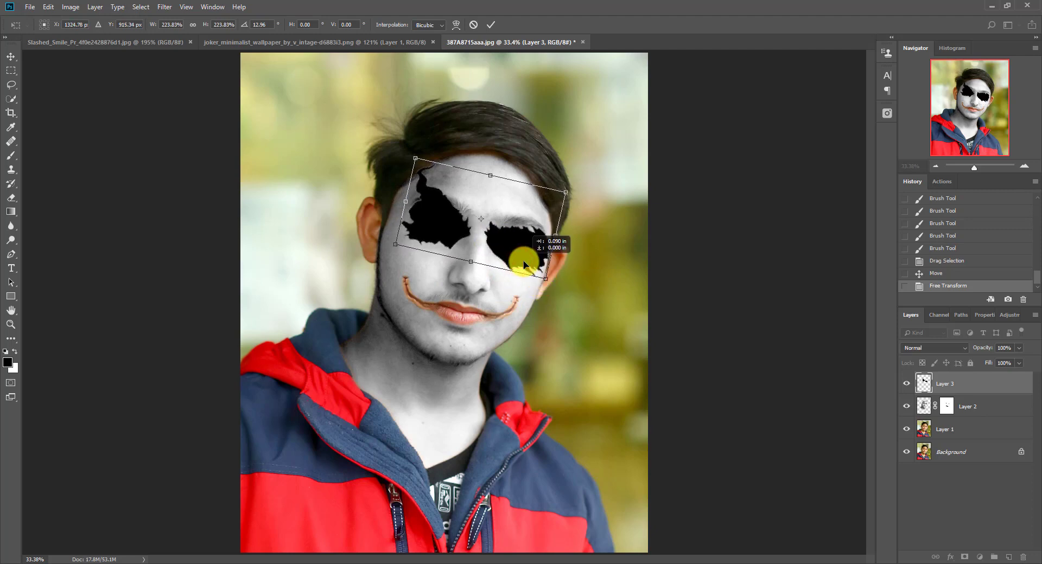
double_click(461, 236)
- Warp the eye patches so the horned patch and the inner edges fit the forehead, eyes and nose bridge
scroll(461, 236, up, 3)
key(ctrl+t)
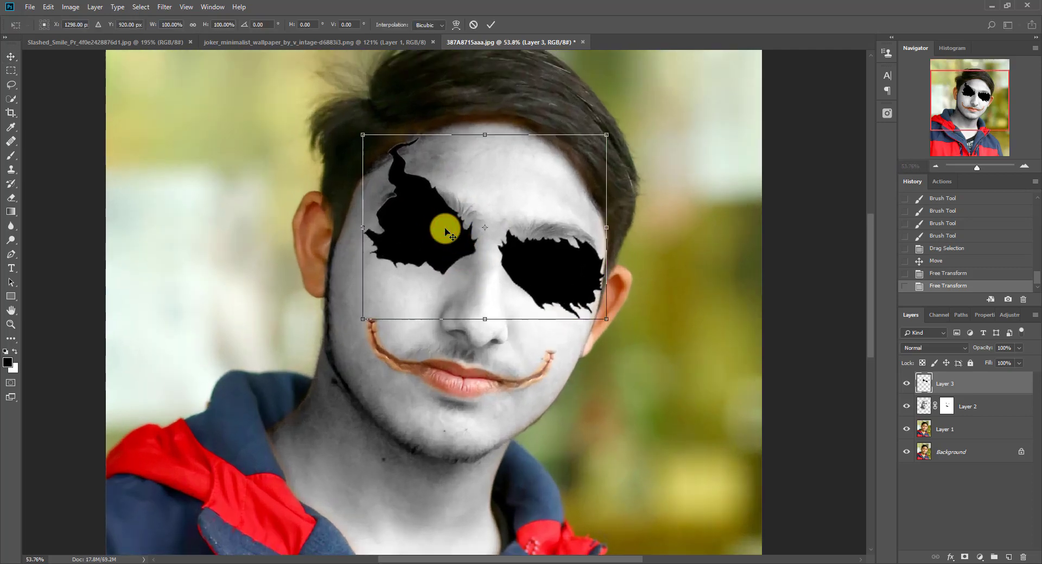
right_click(445, 231)
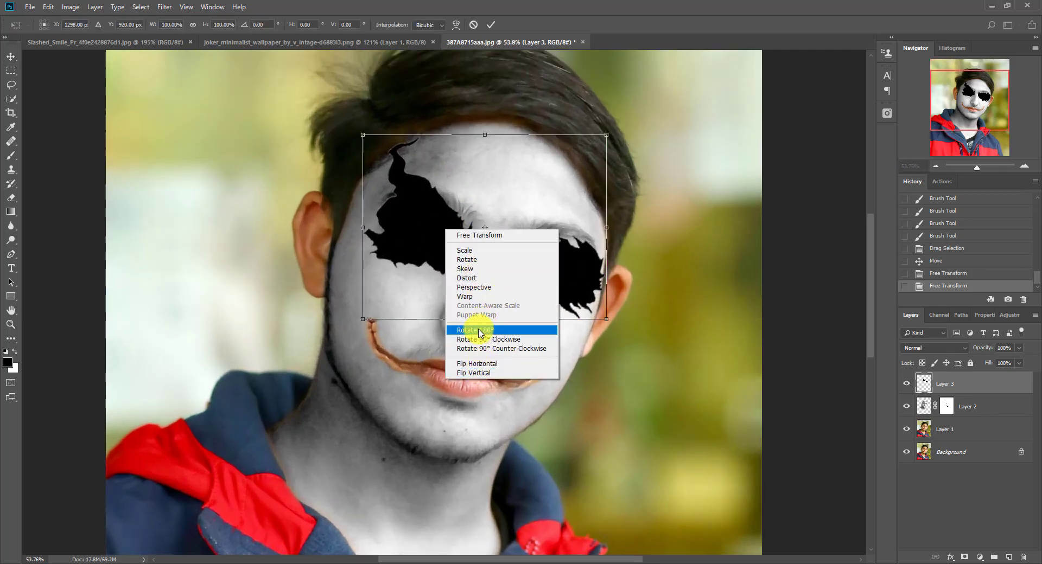
click(475, 298)
drag(399, 164, 401, 171)
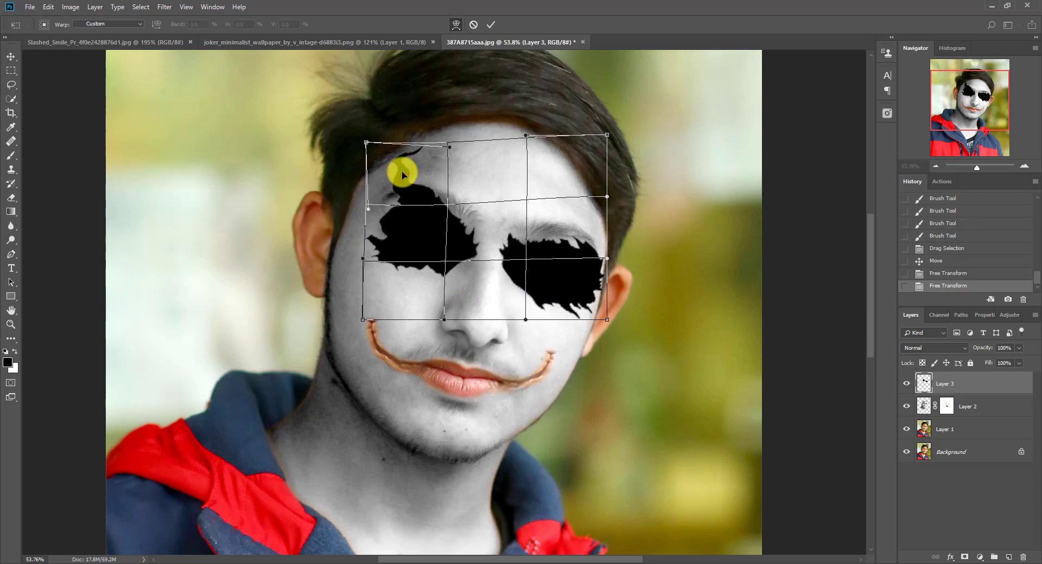
drag(410, 237, 411, 257)
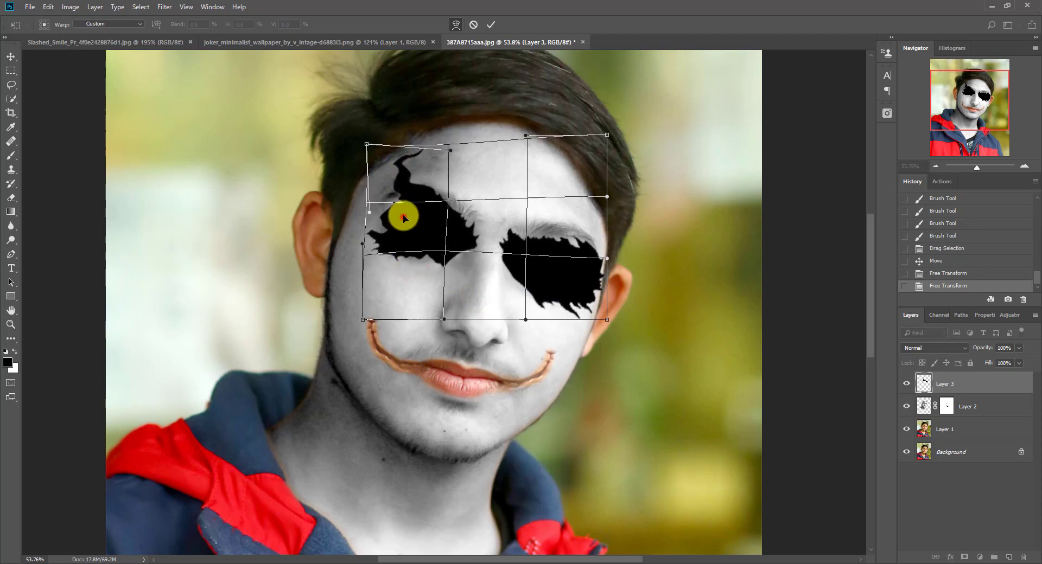
drag(403, 217, 404, 218)
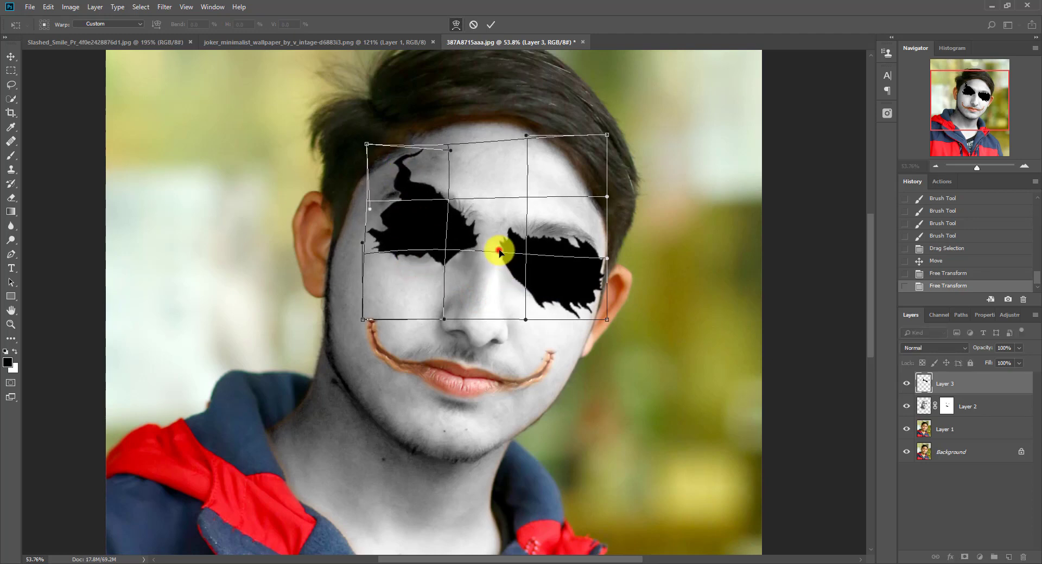
drag(497, 247, 502, 251)
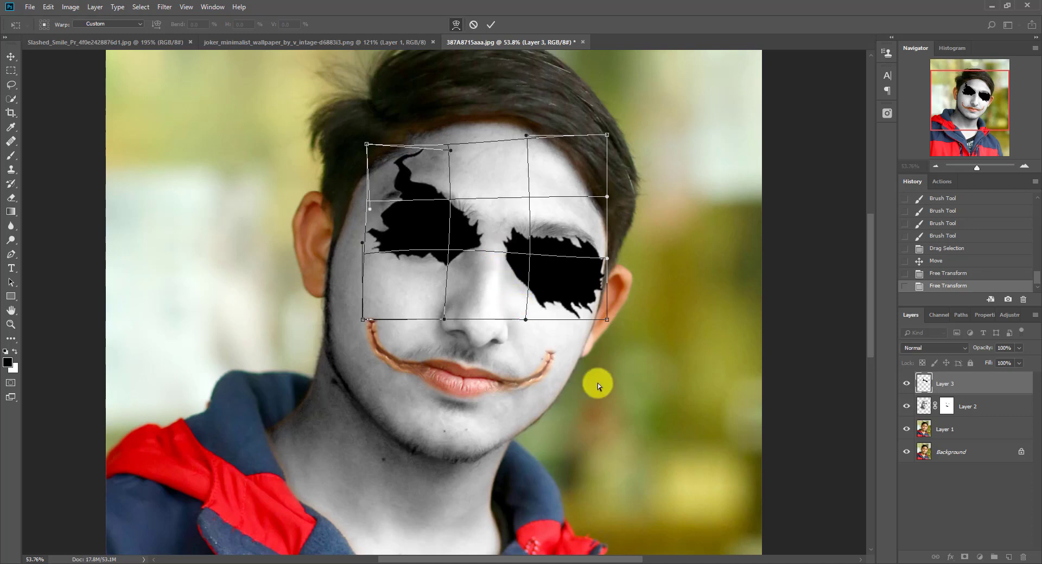
key(Return)
- Try the Soft Light blend mode on Layer 3, and settle on Overlay
scroll(526, 295, up, 2)
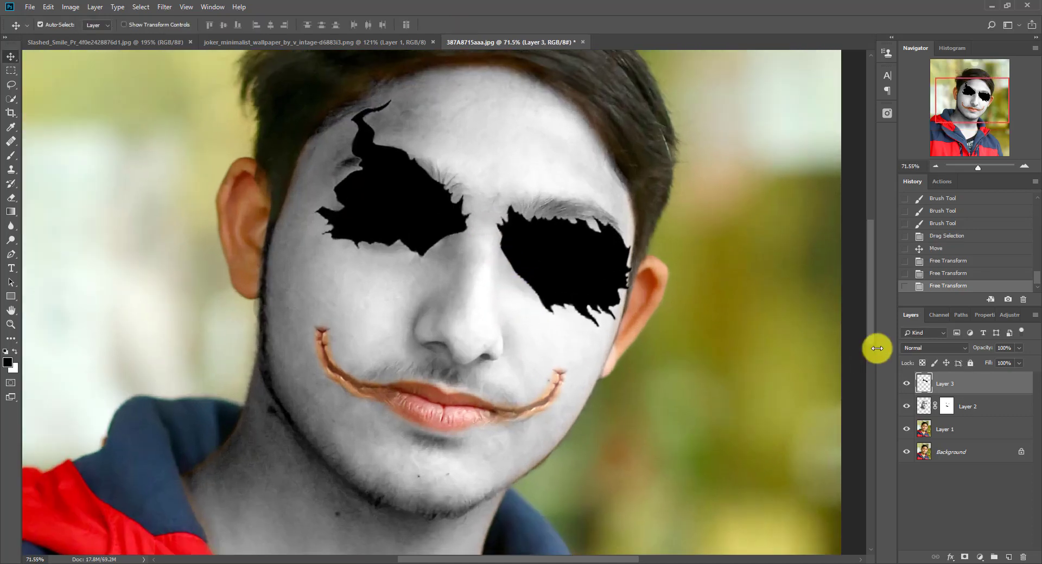
click(916, 349)
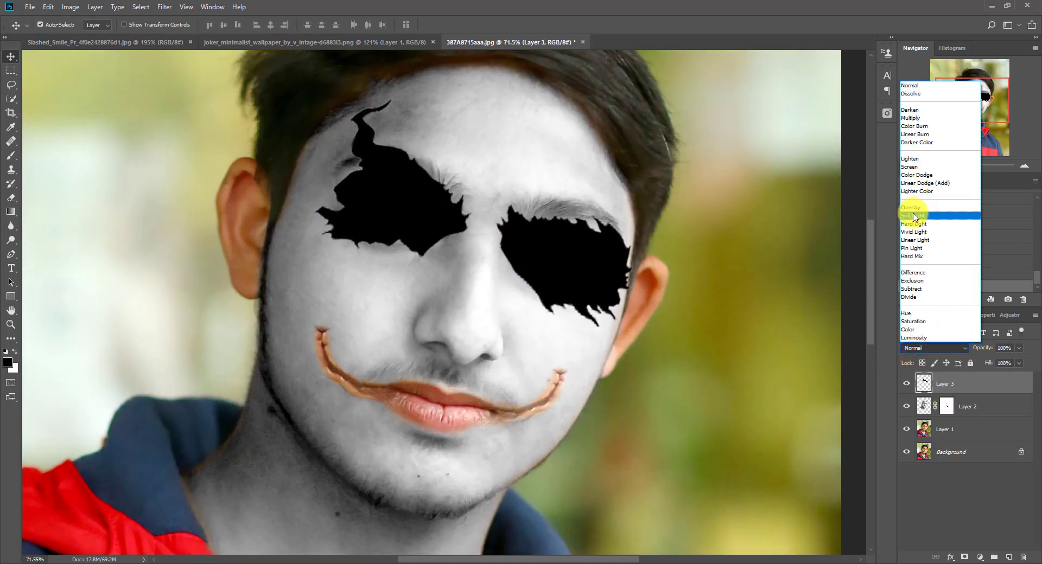
click(915, 216)
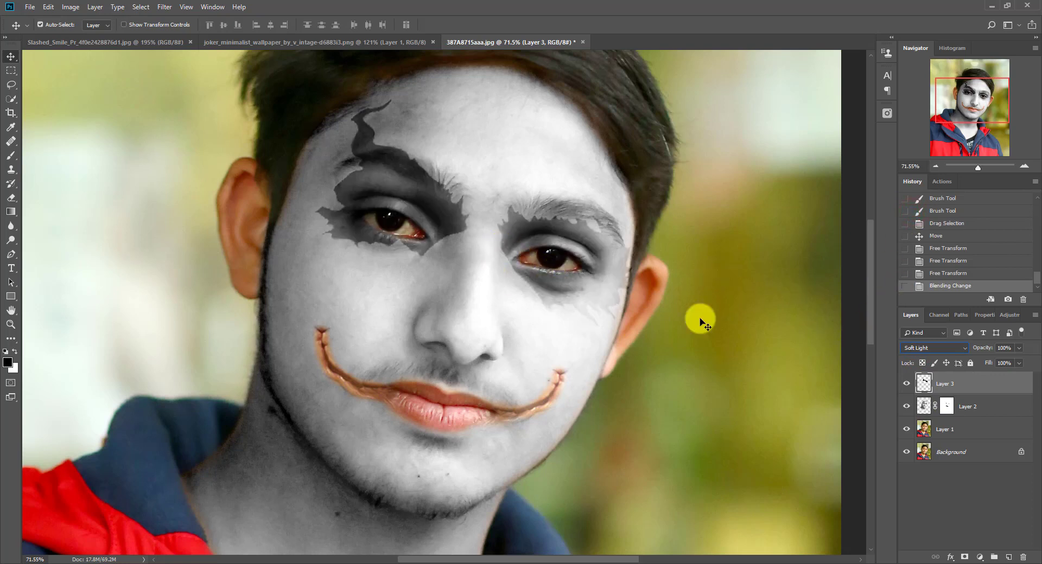
click(912, 348)
click(912, 204)
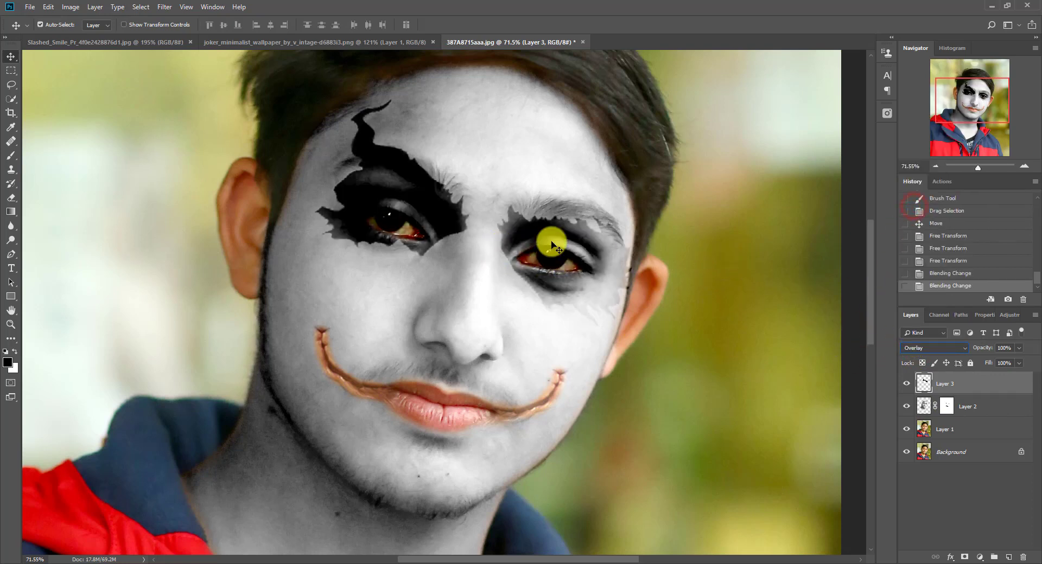
- Reposition the eye makeup slightly and narrow it to about 97.6% width so it stays within the face
drag(552, 294, 550, 296)
click(562, 291)
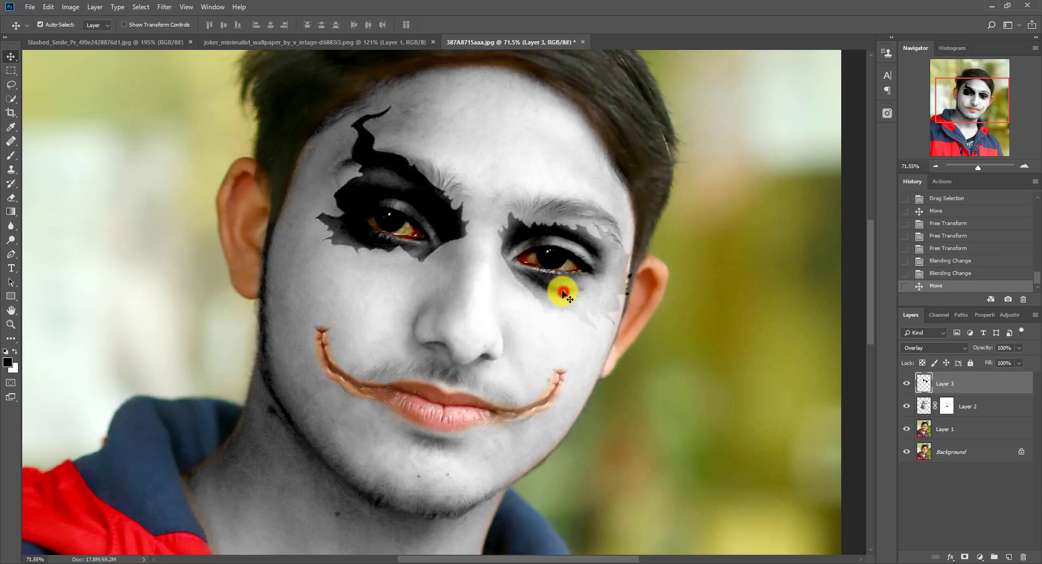
key(ctrl+t)
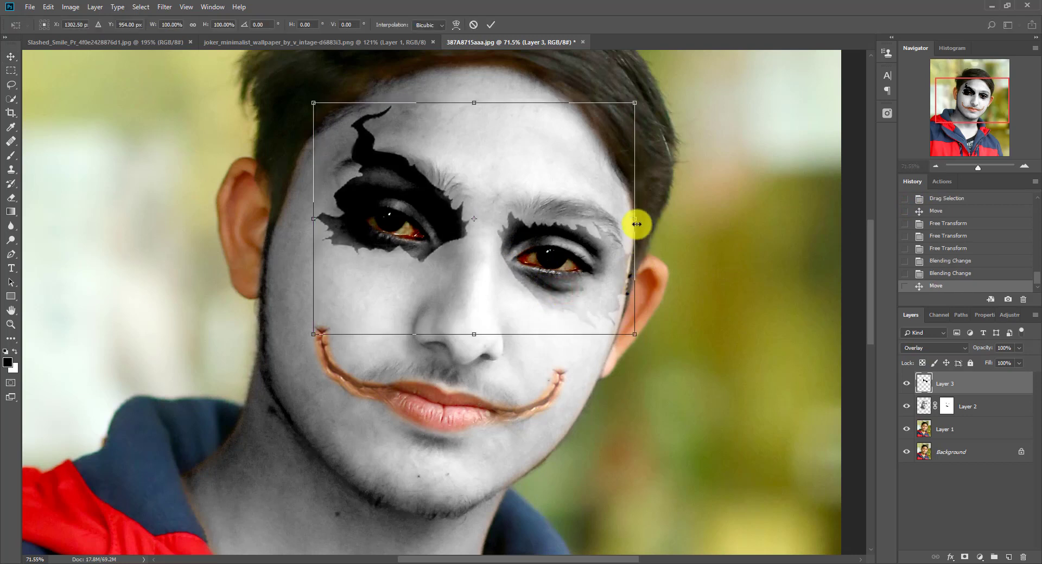
drag(635, 222, 630, 223)
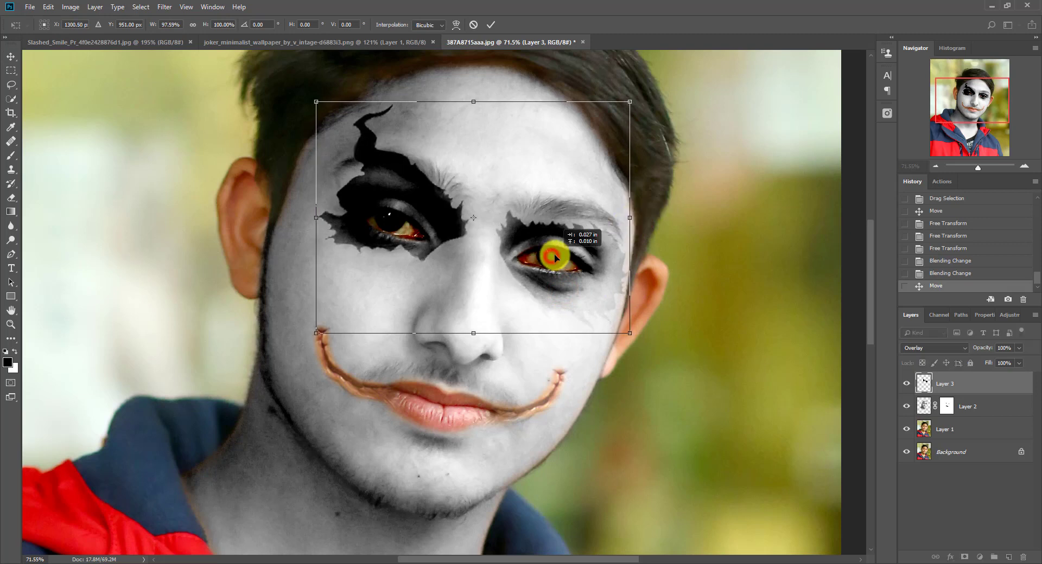
key(Return)
- Add a layer mask to Layer 3 and paint it black over the eyeball beneath the horned patch to restore its natural colour
scroll(478, 276, up, 2)
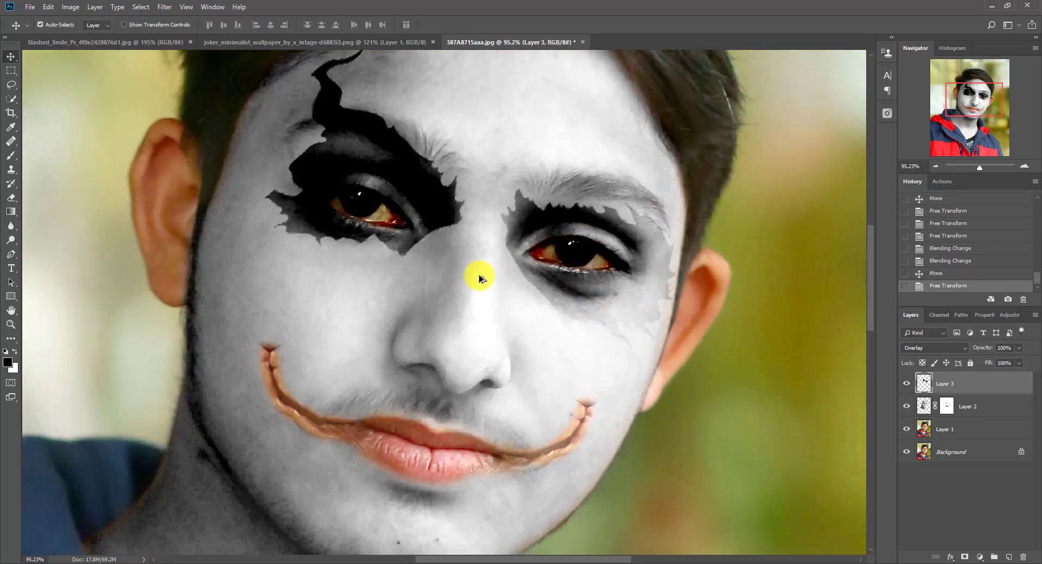
click(926, 392)
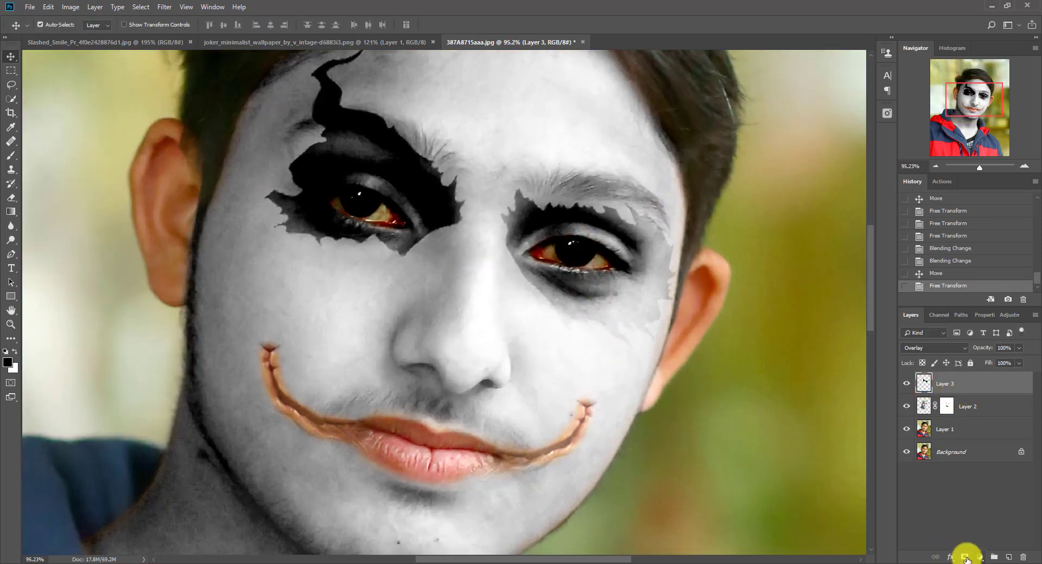
click(965, 557)
scroll(532, 256, up, 5)
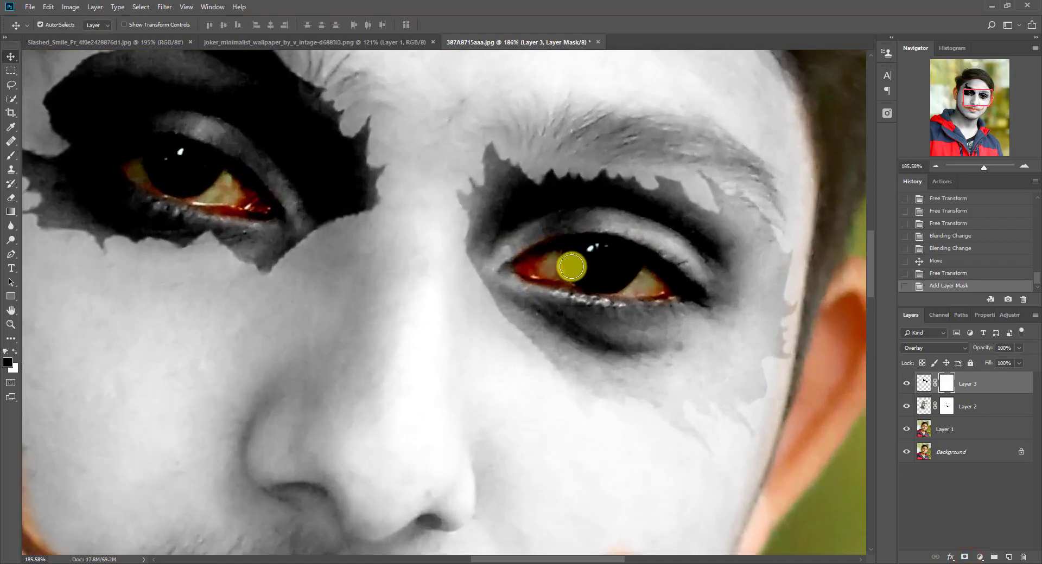
key(b)
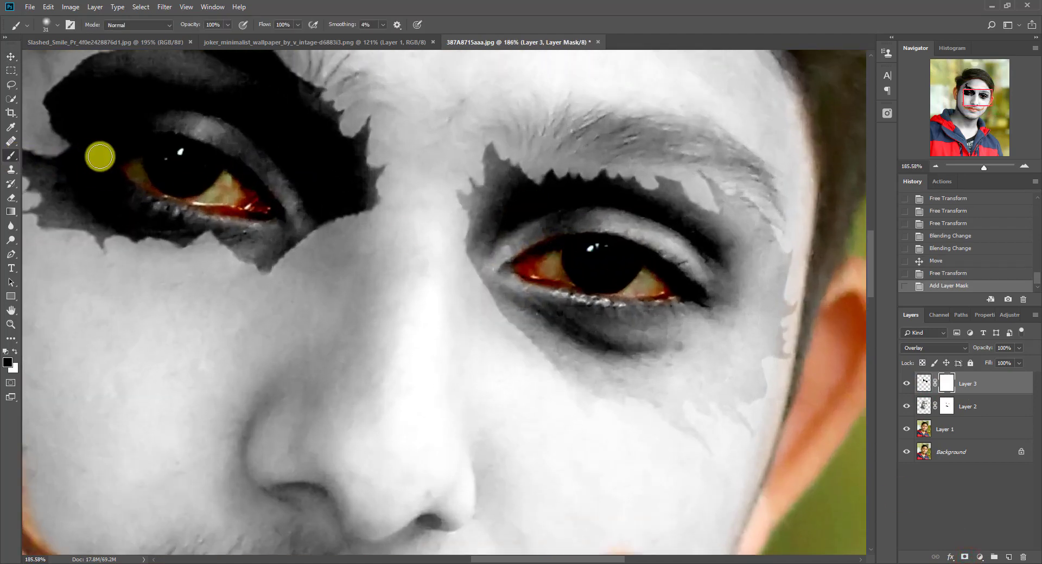
key(v)
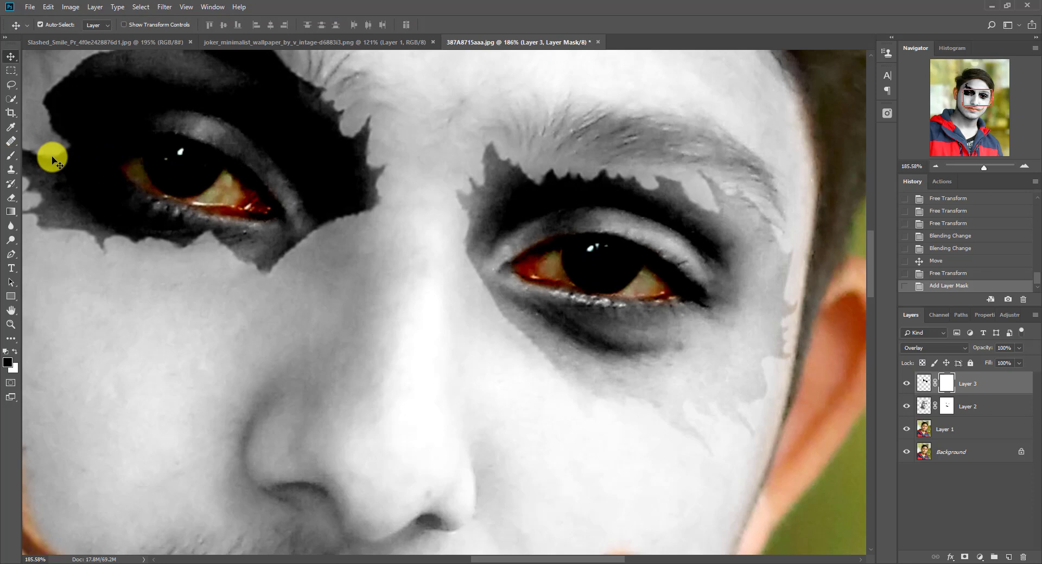
click(11, 158)
mouse_move(189, 175)
mouse_down()
mouse_move(246, 204)
mouse_move(173, 161)
mouse_move(125, 160)
mouse_move(179, 198)
mouse_up()
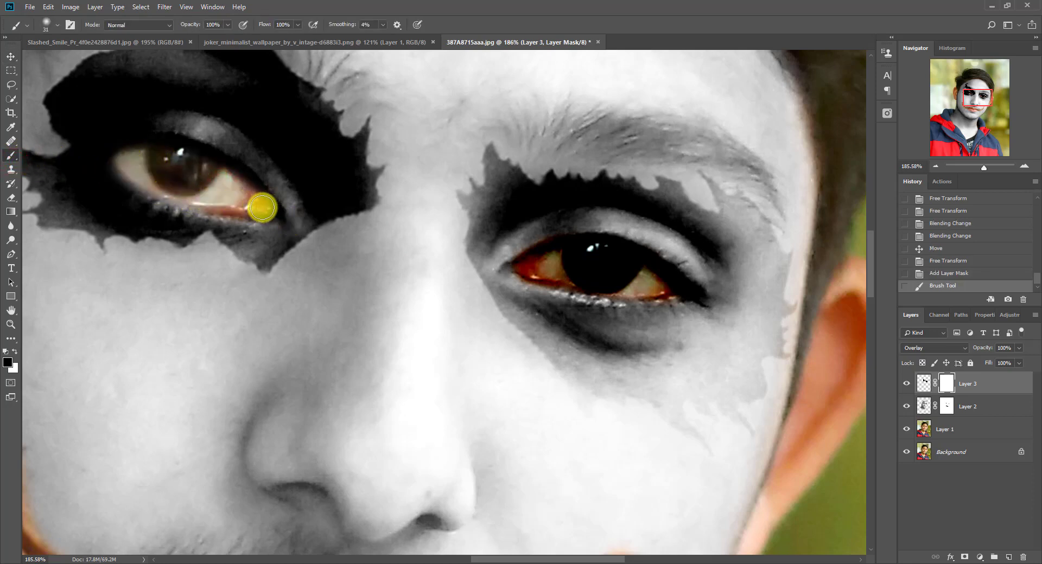
drag(263, 208, 259, 207)
drag(185, 198, 267, 238)
drag(219, 200, 214, 199)
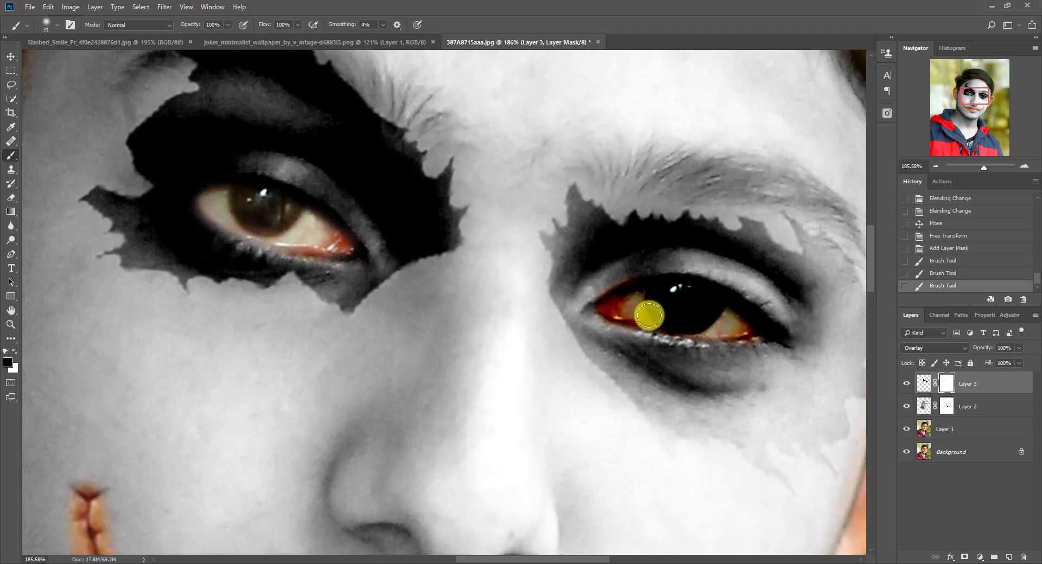
click(337, 243)
- Paint the Layer 3 mask over the iris and white of the other eye, undoing a stray stroke
click(633, 286)
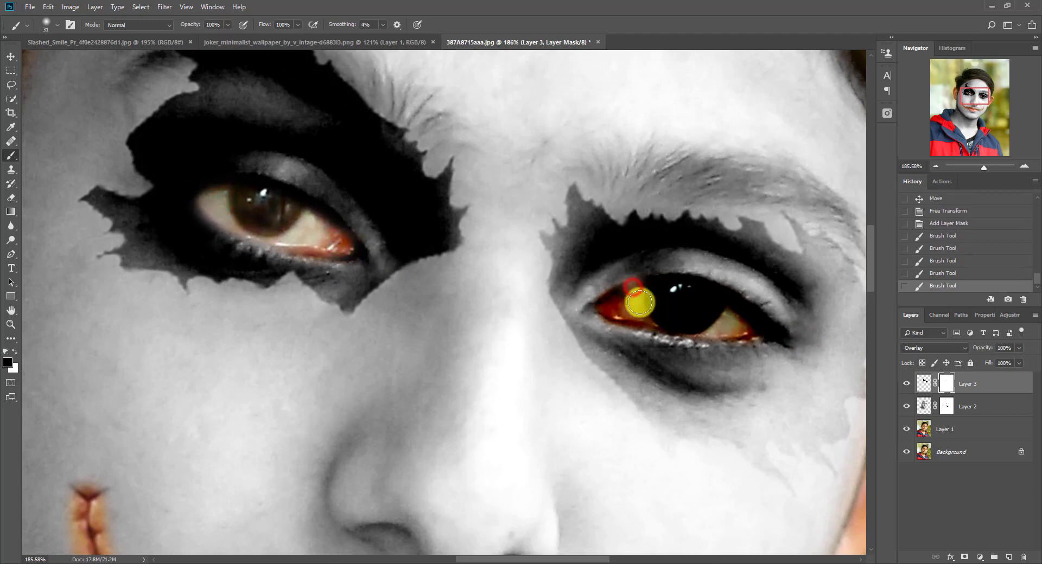
key(ctrl+z)
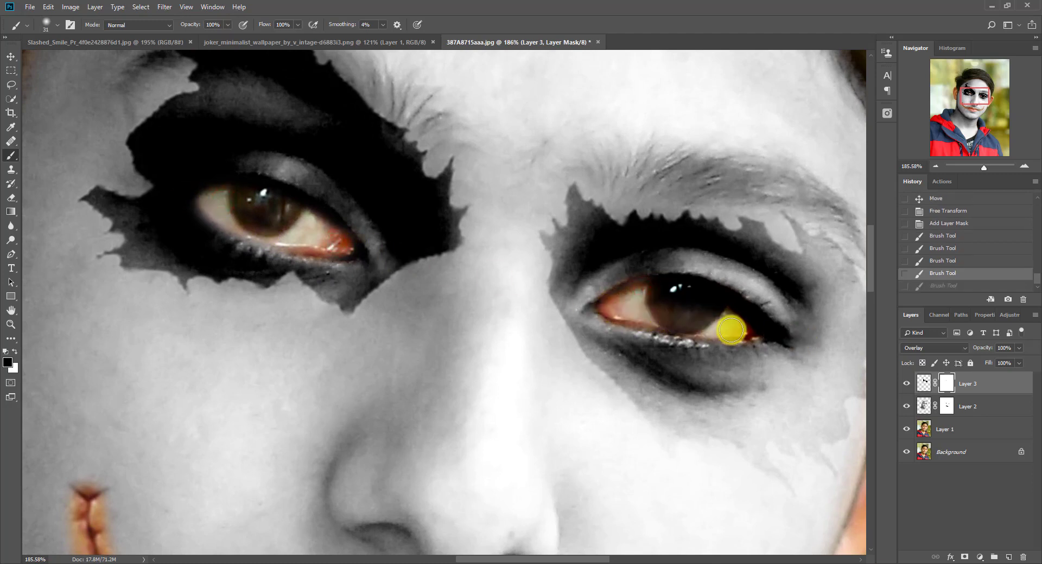
mouse_move(740, 320)
mouse_down()
mouse_move(654, 296)
mouse_move(705, 297)
mouse_move(758, 330)
mouse_move(614, 304)
mouse_up()
scroll(614, 304, down, 5)
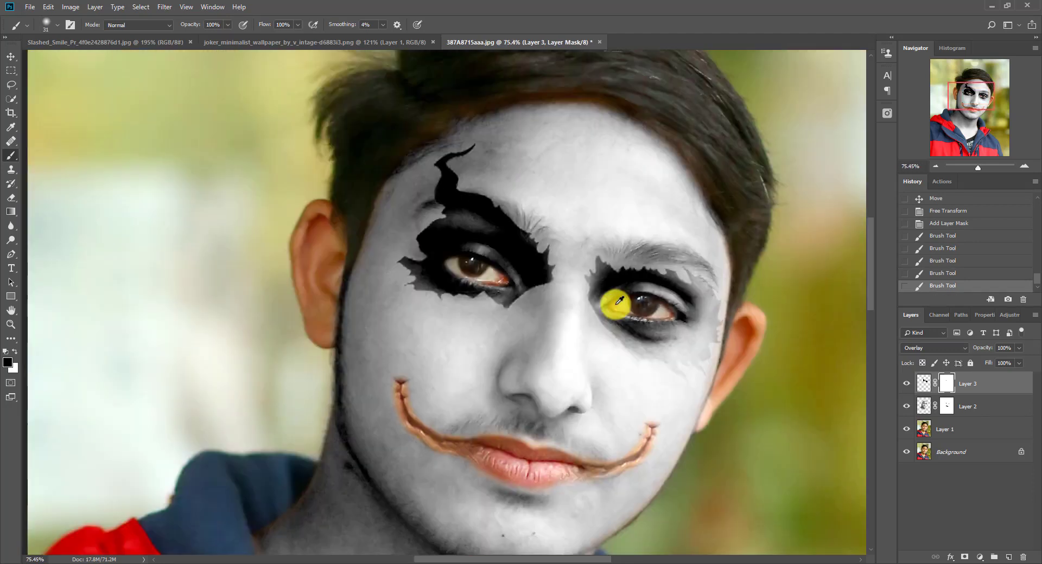
scroll(619, 300, down, 5)
scroll(500, 293, up, 3)
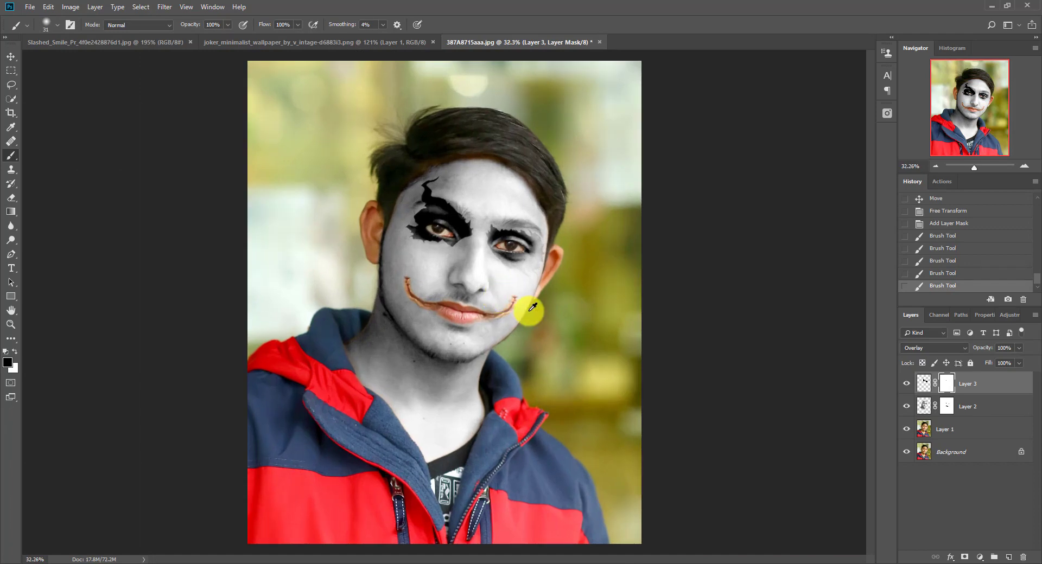
- Invert the marquee selection in the Joker wallpaper and move the red smile into the portrait document
click(247, 42)
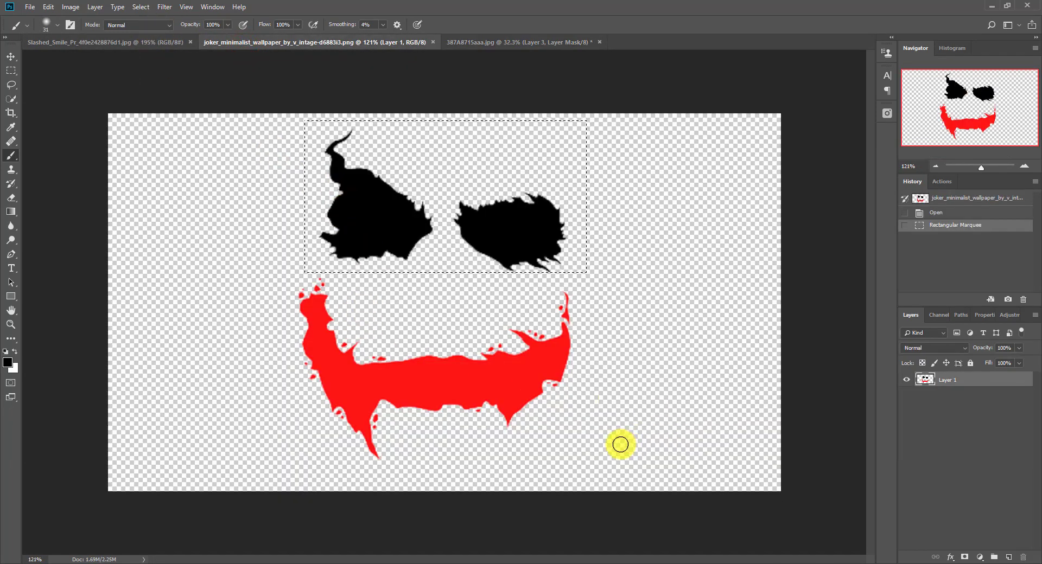
key(ctrl+shift+i)
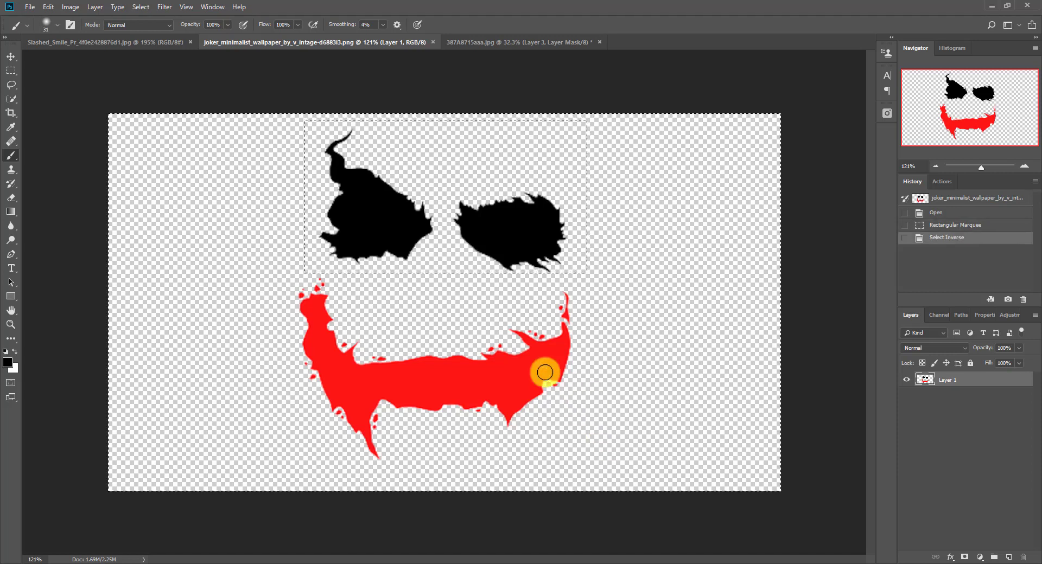
click(10, 58)
drag(477, 383, 560, 295)
- Scale the red smile to about 177%, rotate it 13.3°, and position it over the mouth
key(ctrl+t)
scroll(477, 313, up, 7)
drag(435, 378, 460, 339)
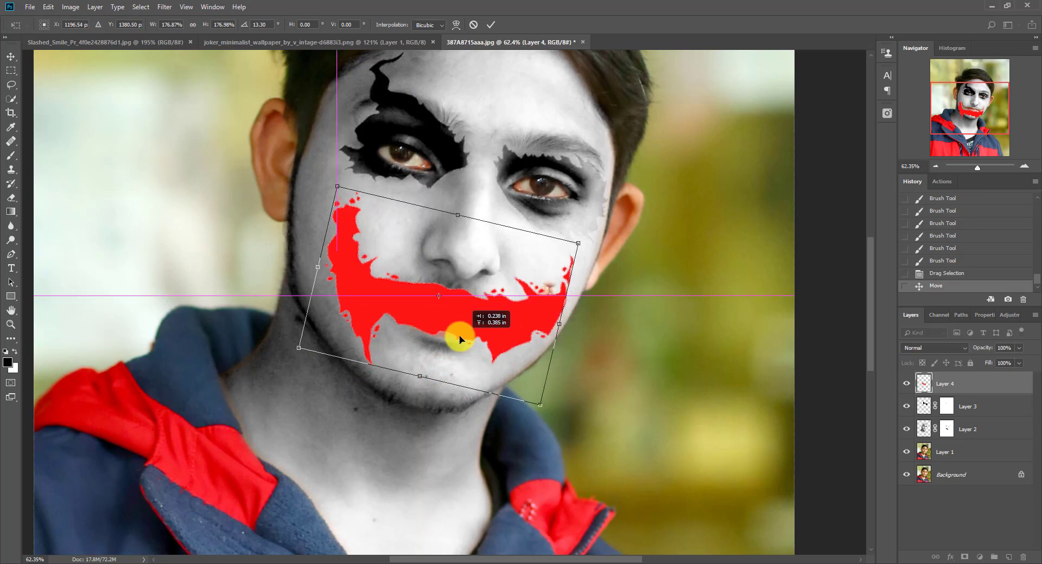
- Warp the red smile so its ends and lower edge follow the portrait's mouth and cheek contours, and apply the transform
right_click(484, 312)
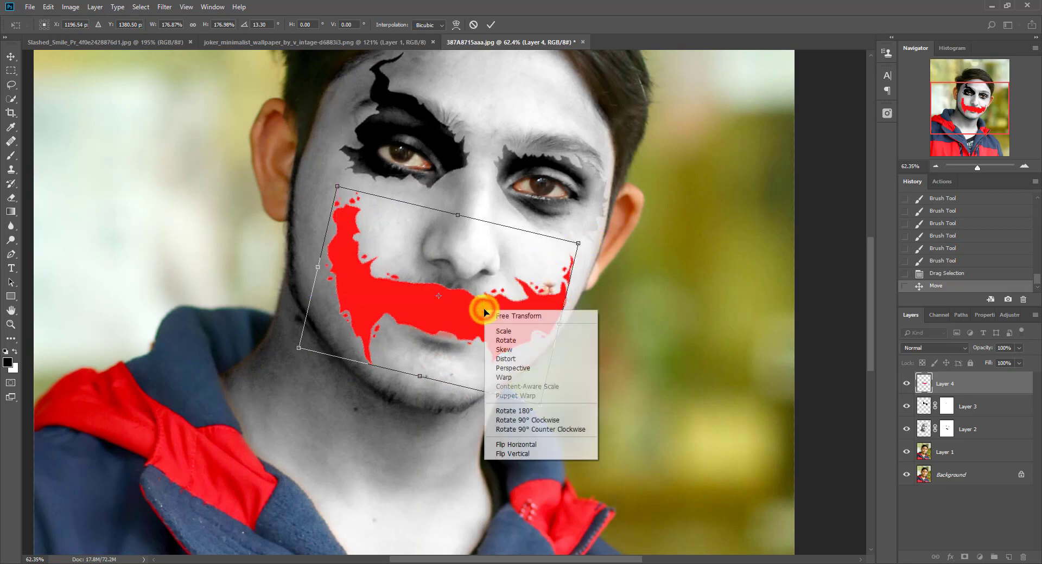
click(509, 380)
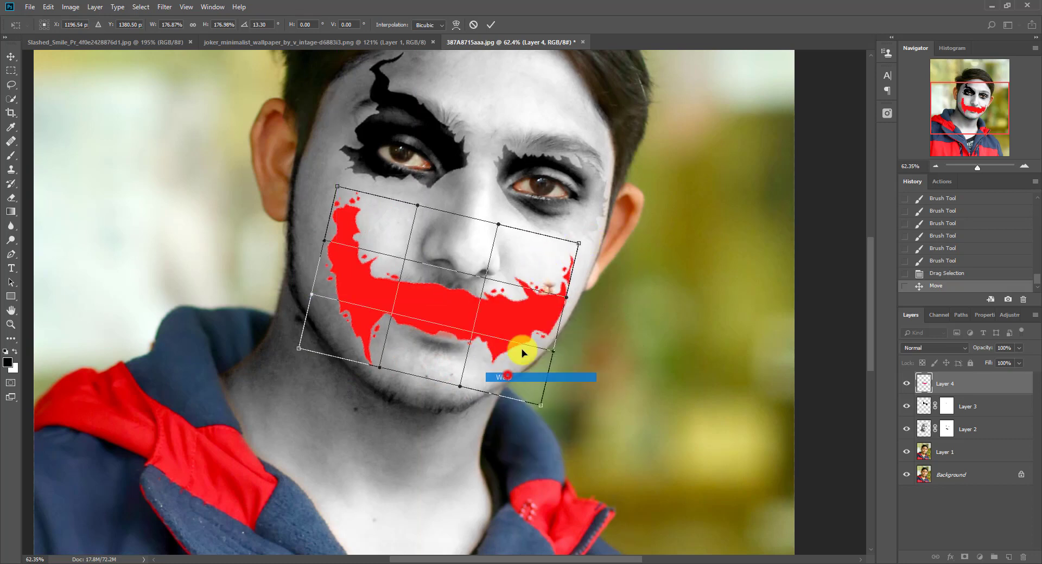
drag(529, 300, 566, 250)
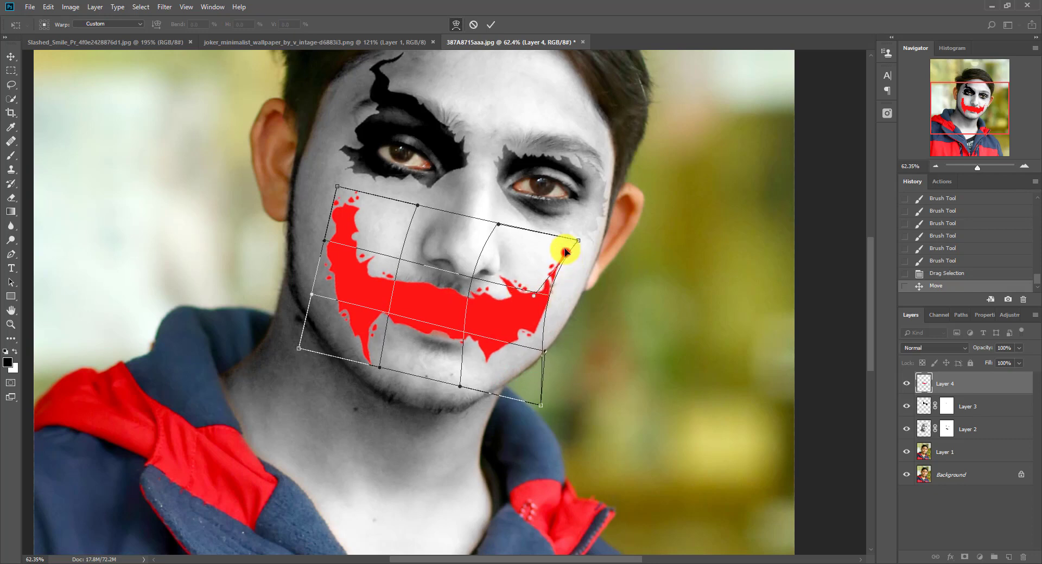
drag(522, 305, 522, 341)
drag(575, 240, 564, 229)
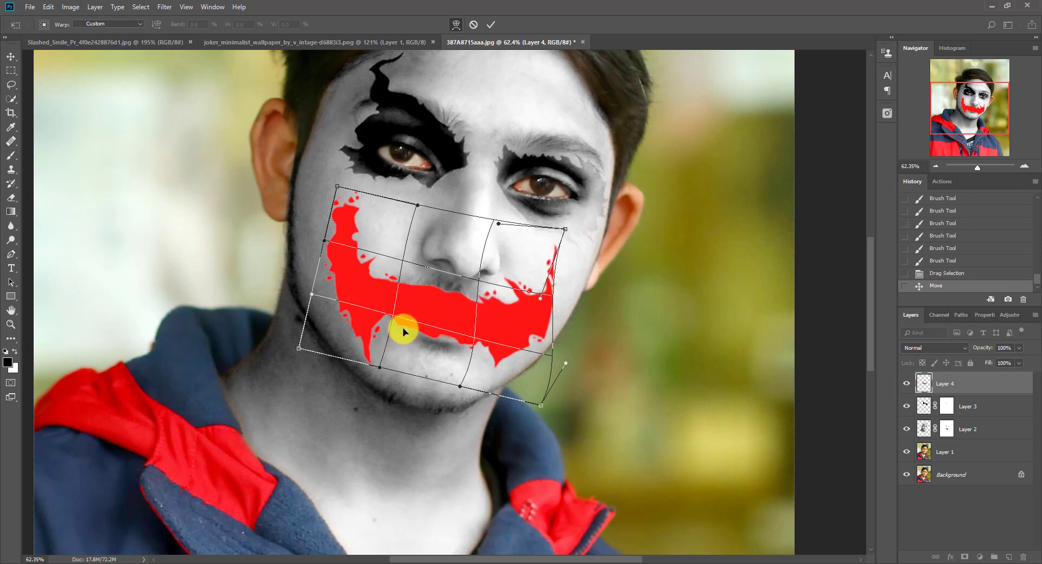
drag(436, 329, 436, 336)
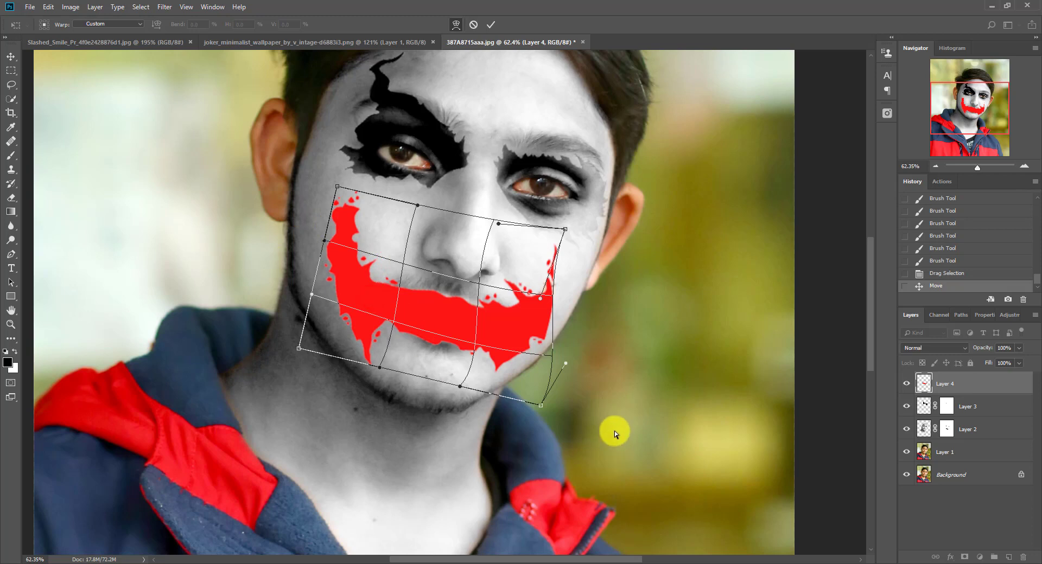
key(Return)
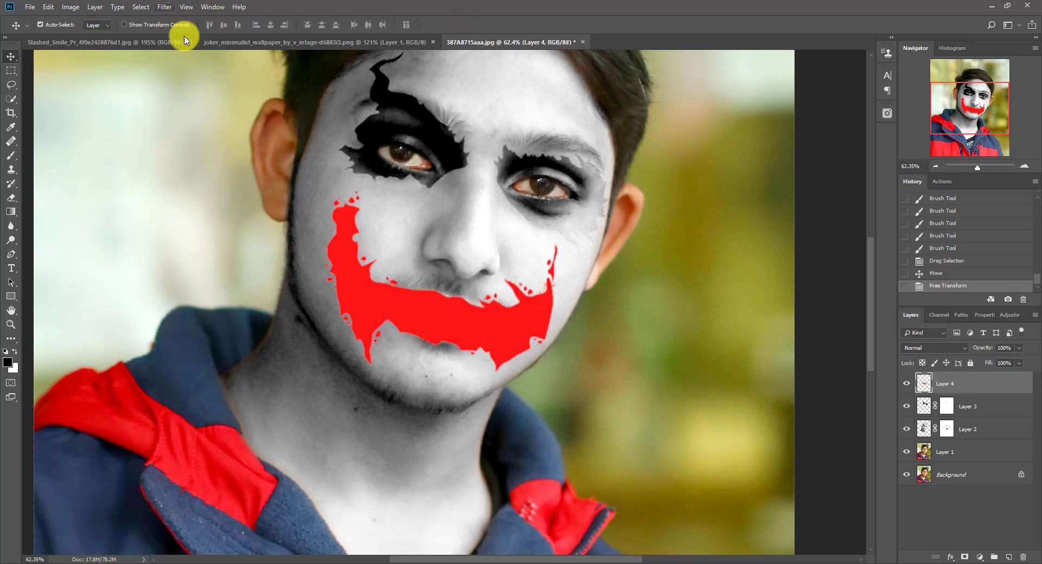
- Blend the red smile layer in Multiply mode at 66% opacity after trying Overlay, and merge all visible layers
click(927, 347)
click(919, 204)
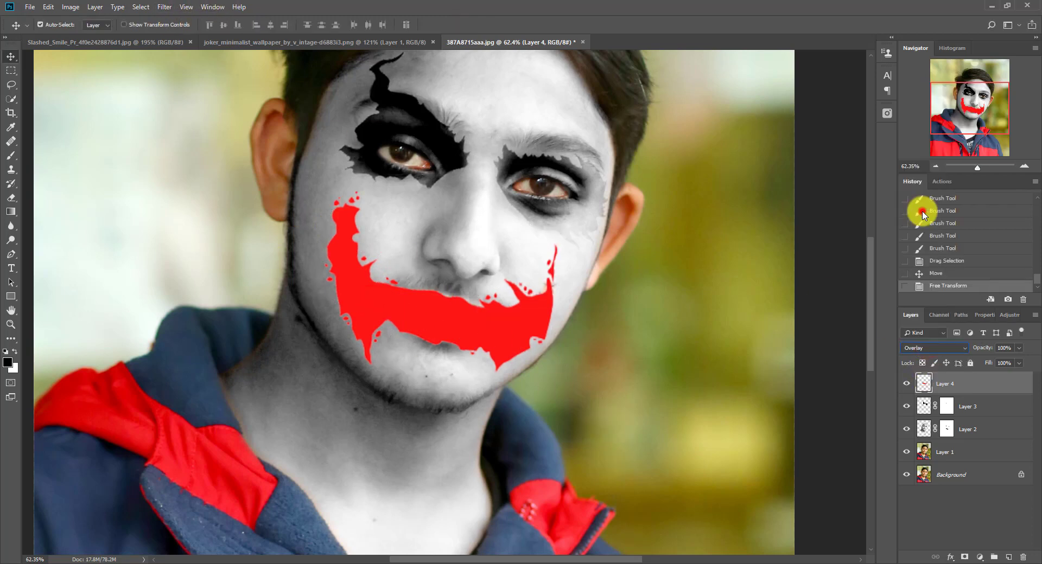
click(914, 351)
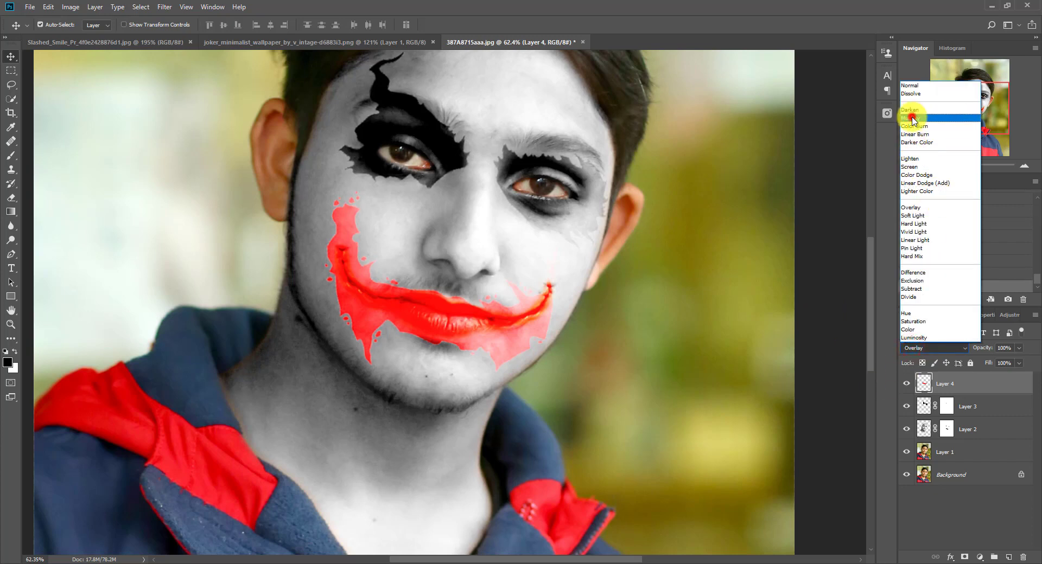
click(912, 118)
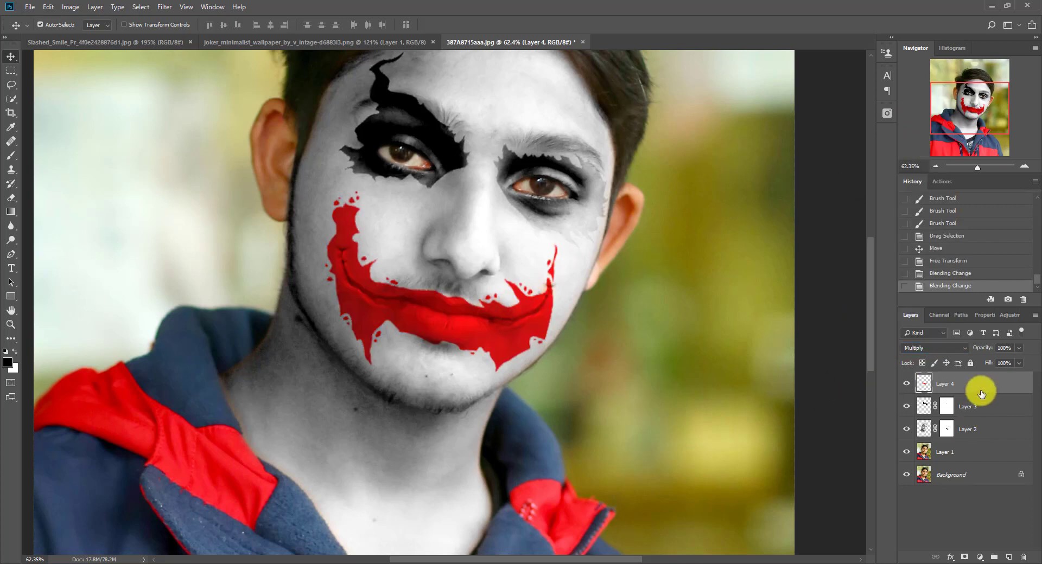
mouse_move(988, 351)
mouse_down()
mouse_move(960, 349)
mouse_move(973, 350)
mouse_up()
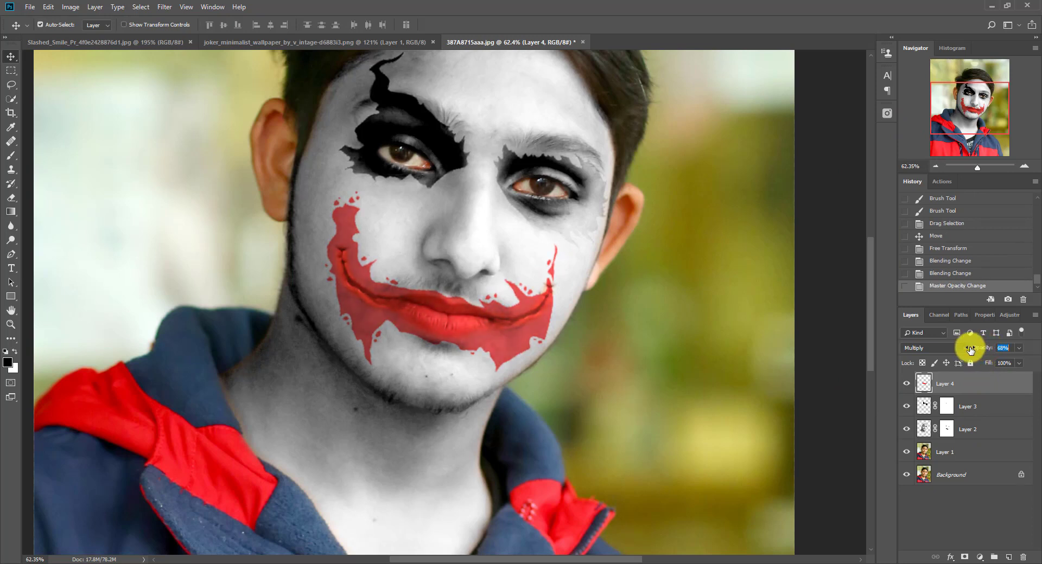
scroll(564, 336, down, 3)
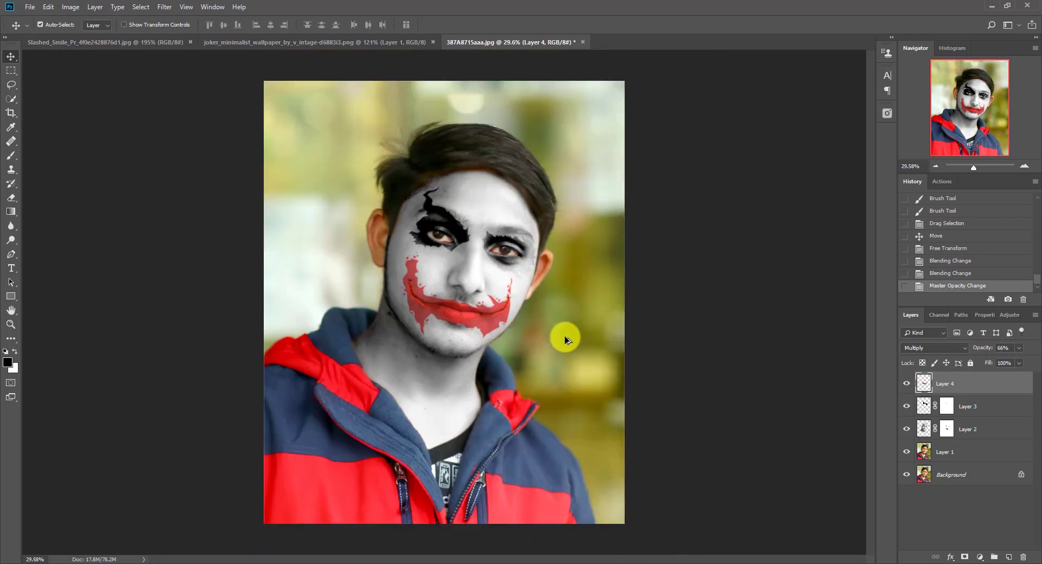
key(ctrl+shift+e)
- Darken the faded makeup around and below the eye without the horned patch using the Burn tool on midtones at 62% exposure
scroll(497, 287, up, 5)
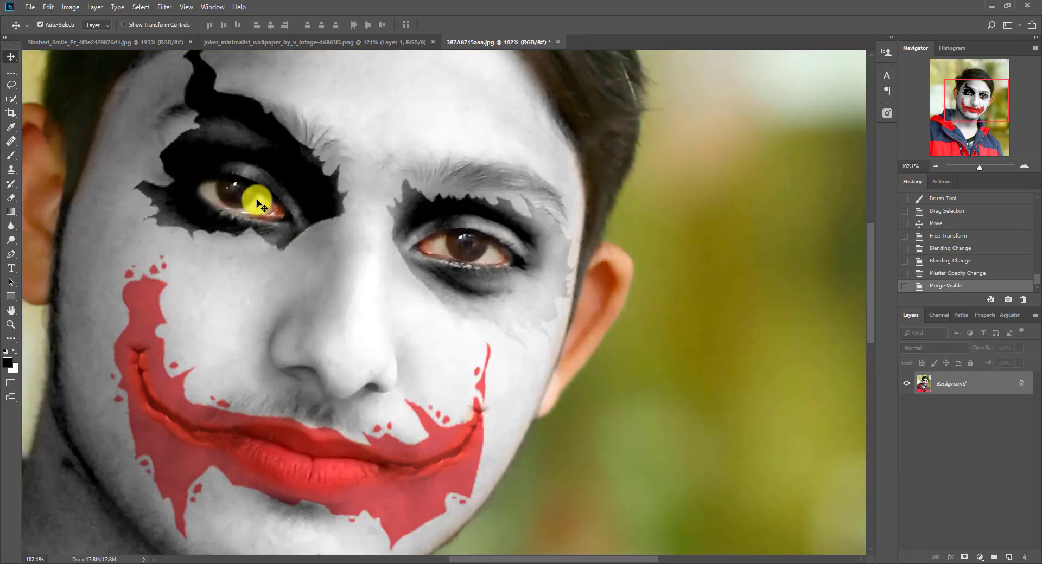
click(11, 156)
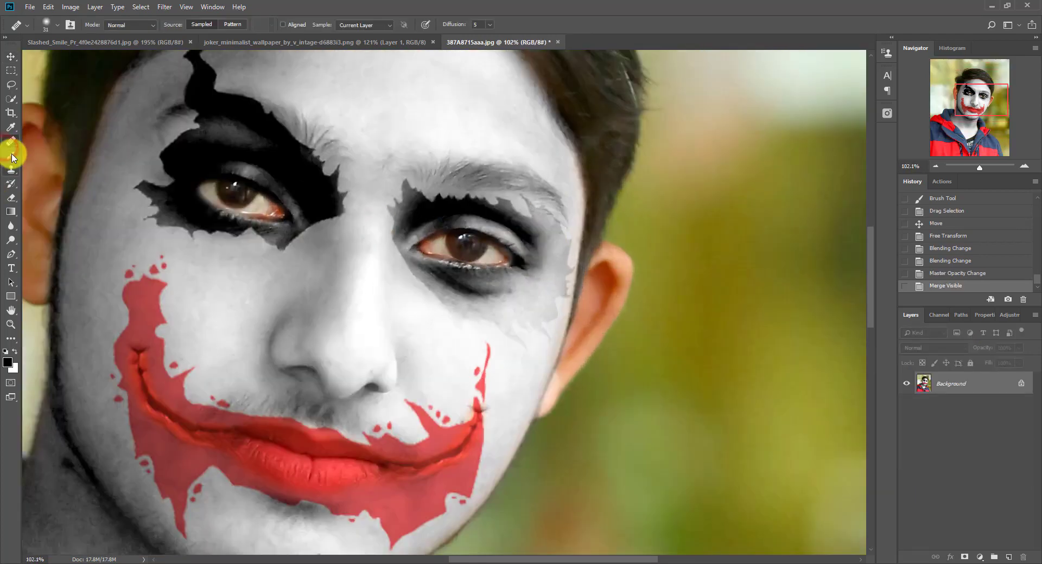
key(o)
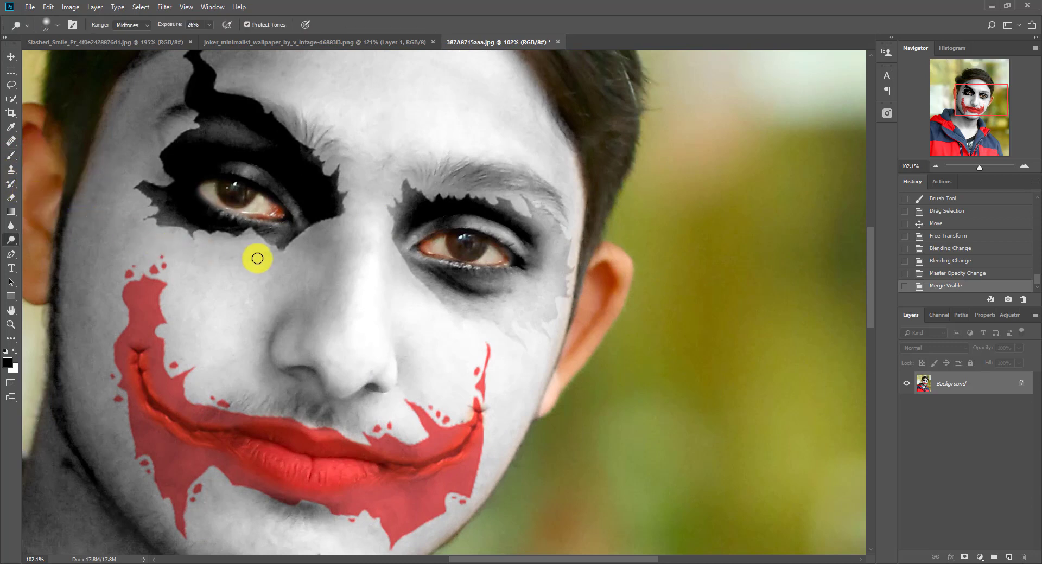
mouse_move(467, 264)
mouse_down()
mouse_move(495, 263)
mouse_move(498, 293)
mouse_up()
key(shift+o)
key(alt+space)
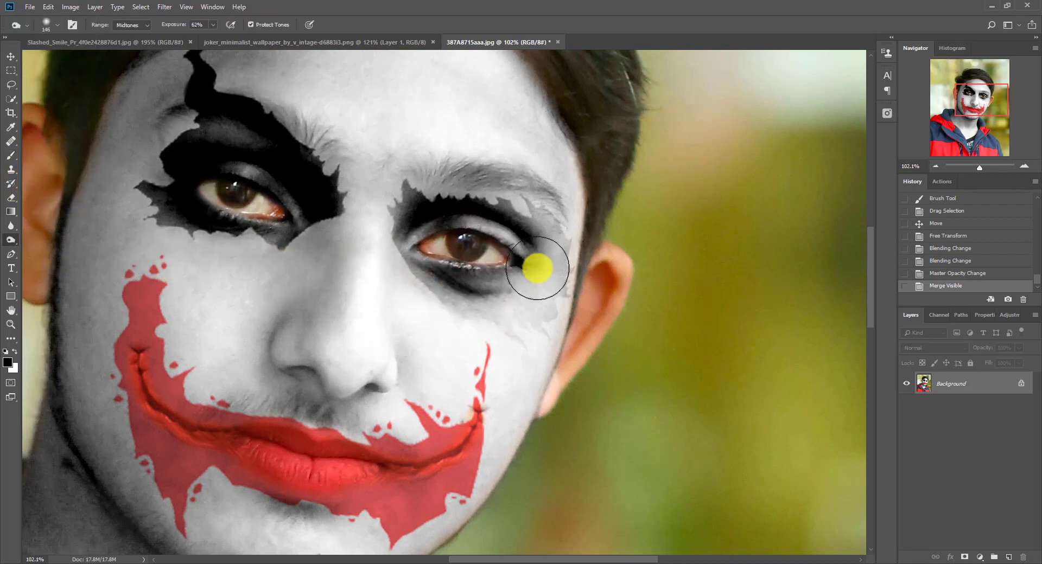
mouse_move(536, 264)
mouse_down()
mouse_move(470, 292)
mouse_move(559, 262)
mouse_move(516, 281)
mouse_move(490, 200)
mouse_move(419, 207)
mouse_up()
mouse_move(451, 278)
mouse_down()
mouse_move(554, 278)
mouse_move(470, 332)
mouse_up()
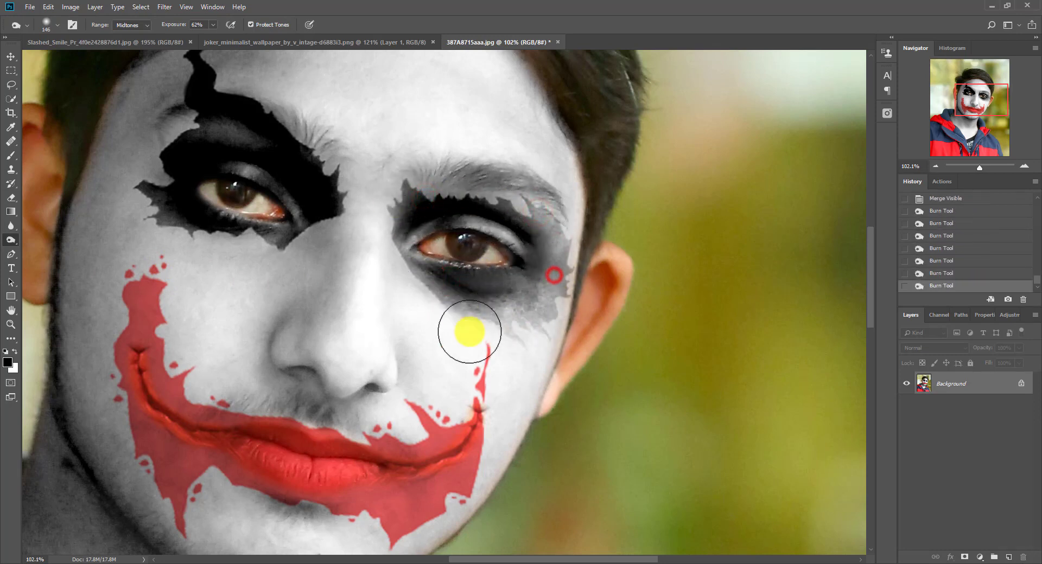
drag(532, 313, 443, 325)
scroll(209, 252, down, 10)
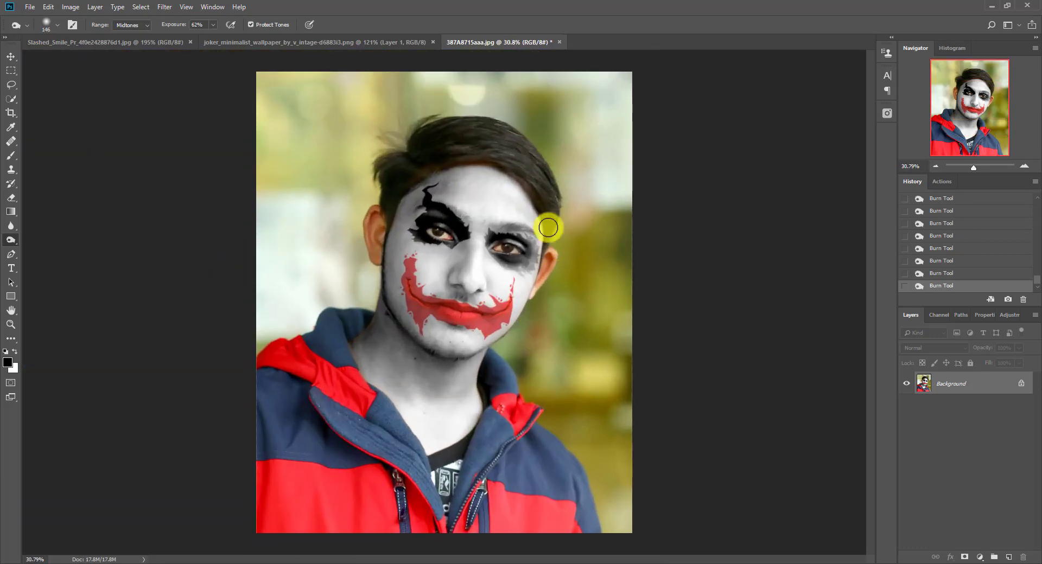
- Select all of the hair with the Quick Selection tool, from one ear across to the other
key(w)
scroll(508, 139, up, 5)
mouse_move(498, 142)
mouse_down()
mouse_move(390, 132)
mouse_move(295, 188)
mouse_up()
drag(607, 237, 613, 265)
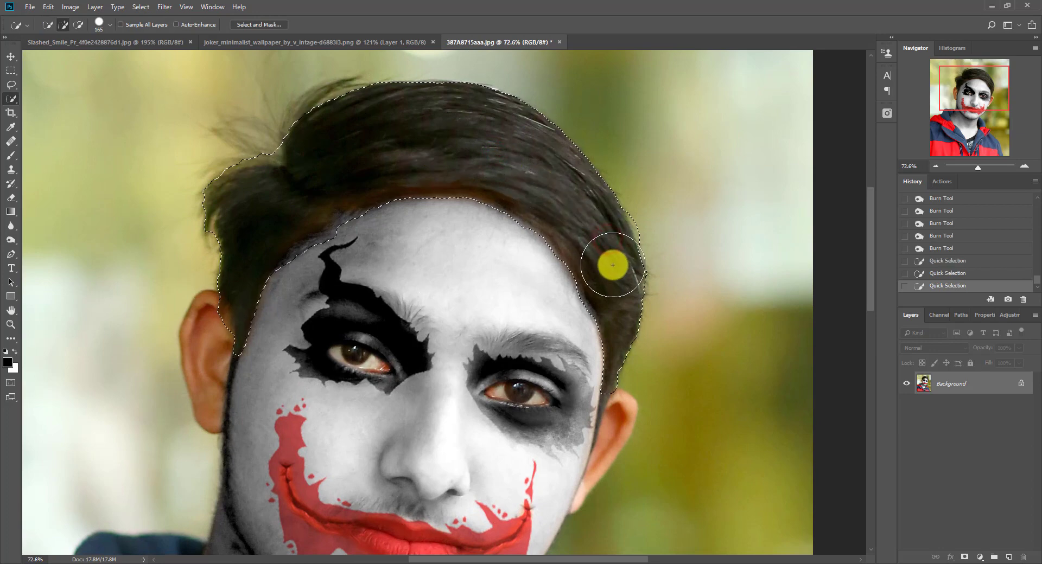
scroll(669, 266, down, 2)
scroll(669, 266, up, 2)
- Refine the hair selection in Select and Mask by brushing along its outer edges and the stray strands
right_click(669, 266)
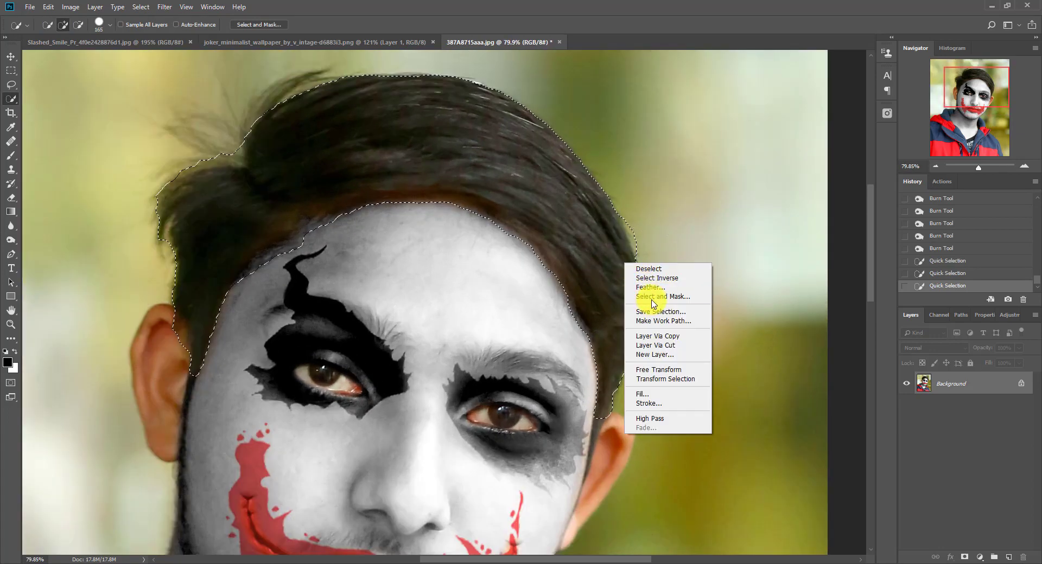
click(652, 299)
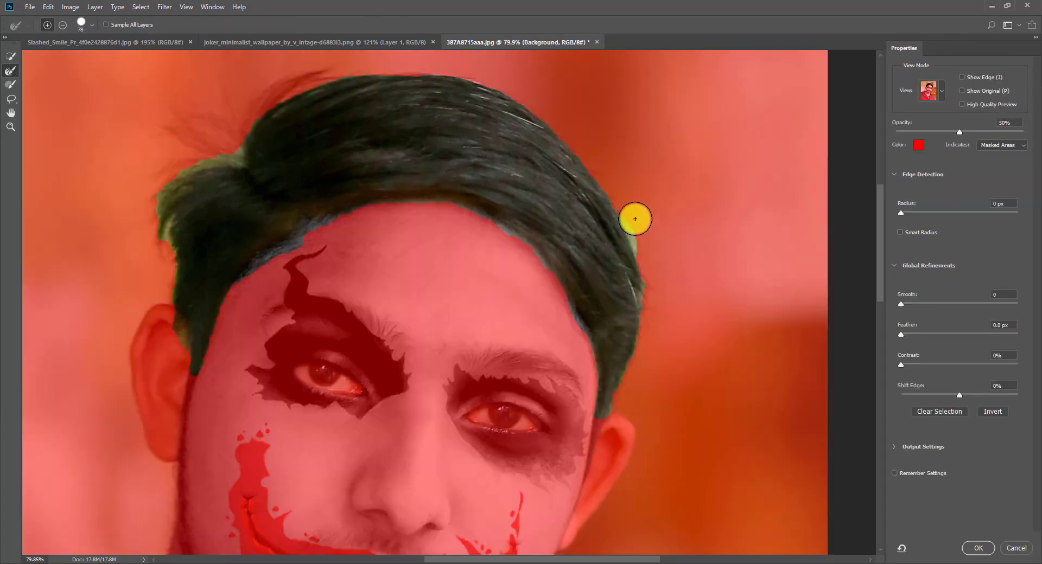
mouse_move(635, 219)
mouse_down()
mouse_move(654, 299)
mouse_move(628, 411)
mouse_up()
mouse_move(649, 253)
mouse_down()
mouse_move(608, 163)
mouse_move(564, 105)
mouse_move(514, 84)
mouse_move(577, 128)
mouse_move(425, 63)
mouse_move(374, 59)
mouse_move(294, 79)
mouse_move(247, 107)
mouse_move(218, 142)
mouse_move(260, 111)
mouse_move(243, 156)
mouse_move(214, 173)
mouse_move(181, 120)
mouse_move(186, 147)
mouse_move(214, 159)
mouse_move(230, 82)
mouse_move(240, 144)
mouse_move(149, 199)
mouse_move(172, 274)
mouse_move(191, 170)
mouse_move(168, 293)
mouse_up()
drag(154, 331, 142, 330)
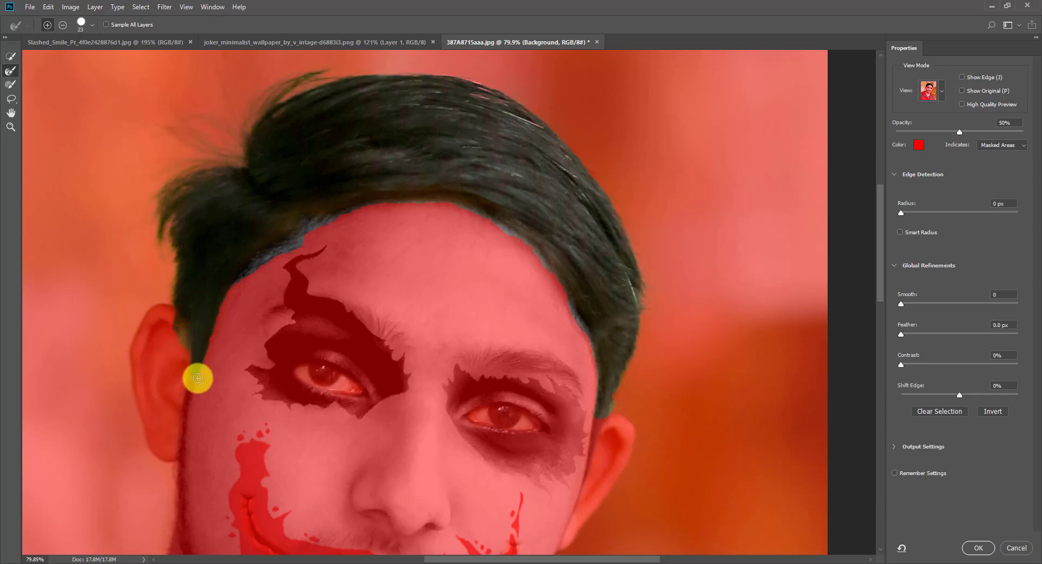
click(979, 549)
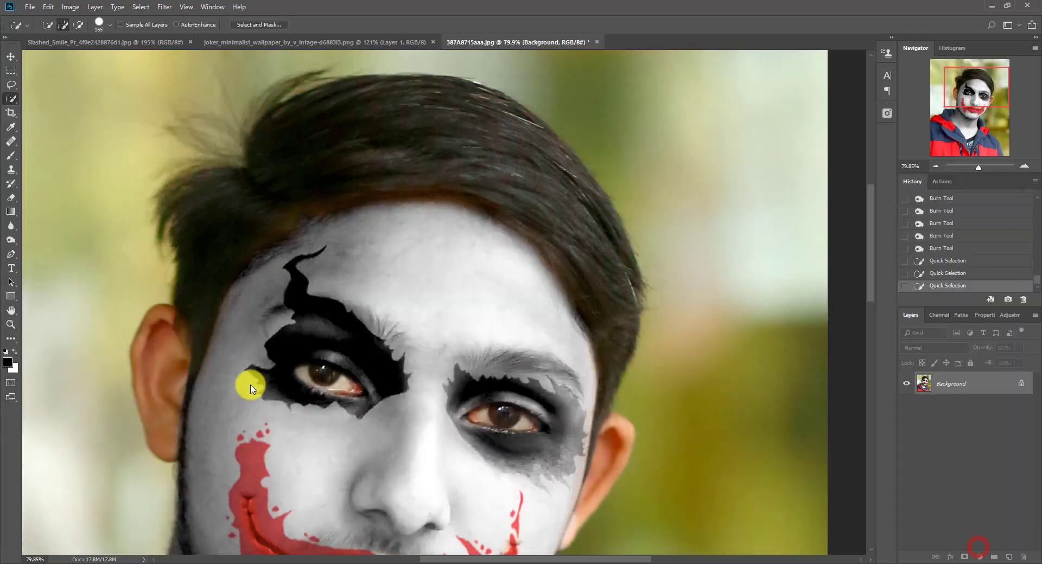
- Feather the hair selection by 10 pixels and copy the hair to a new layer
click(147, 343)
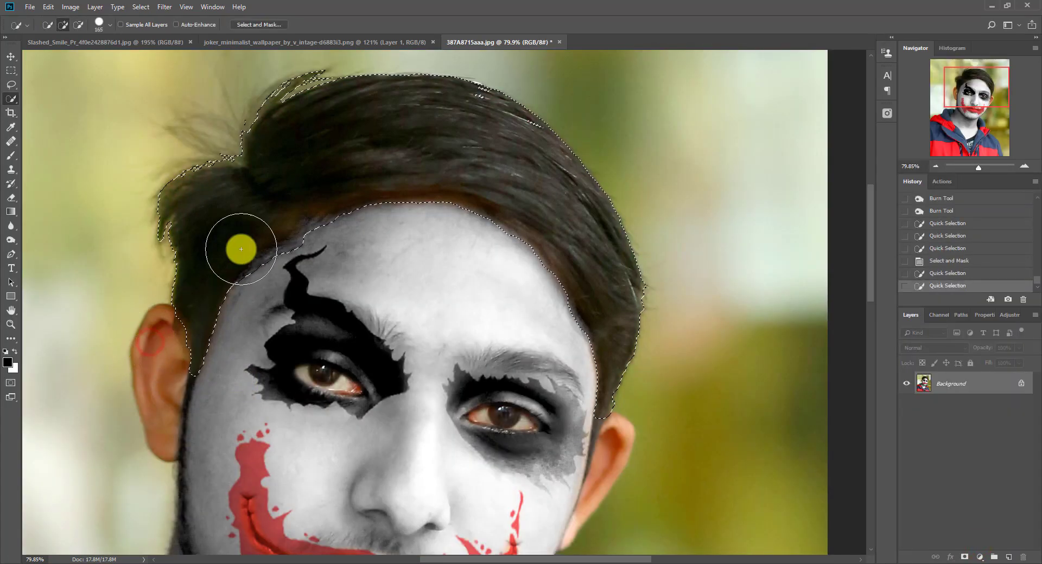
right_click(394, 144)
click(450, 172)
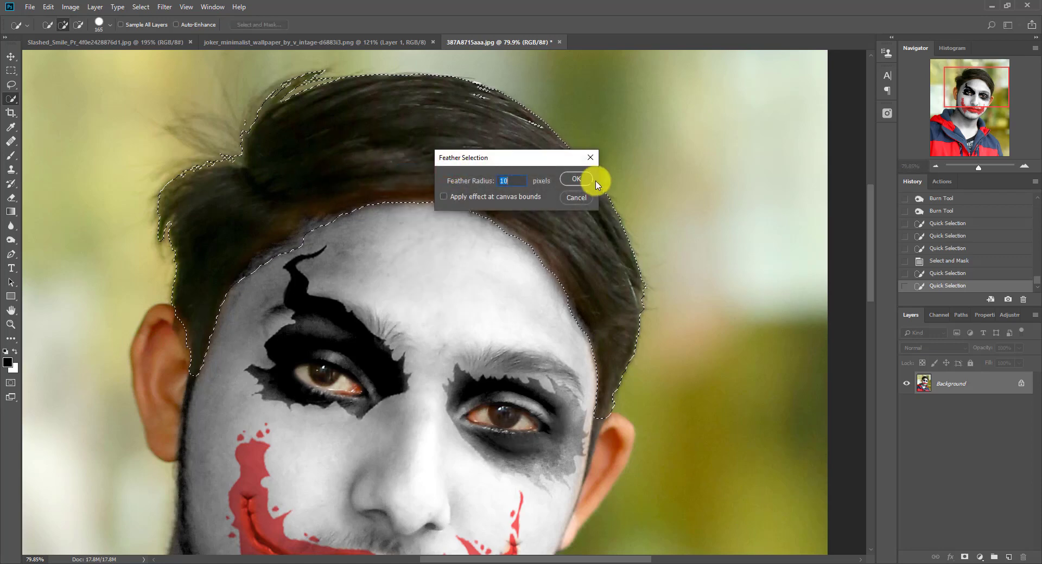
click(575, 181)
scroll(749, 375, down, 4)
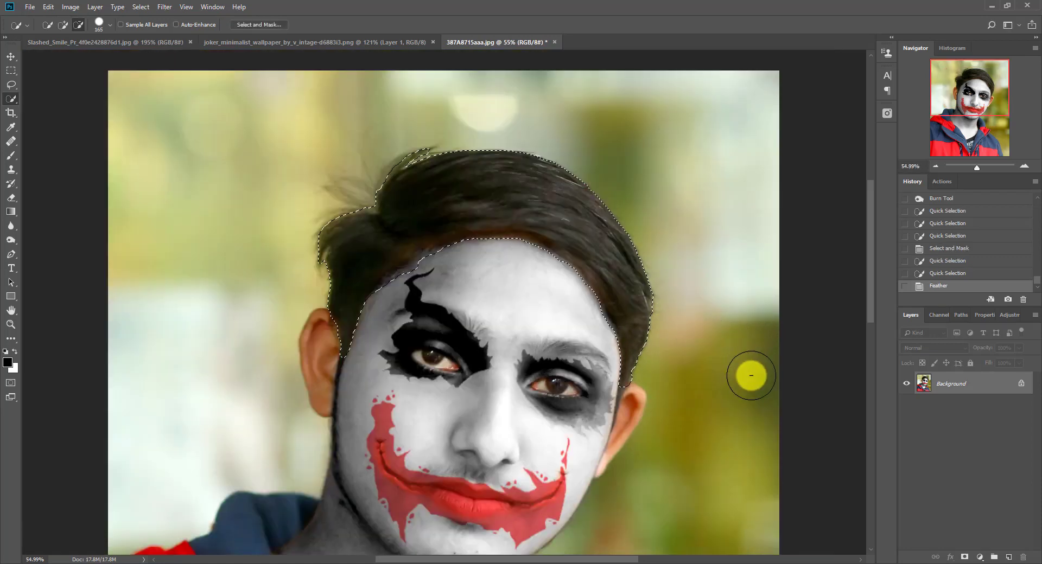
key(ctrl+j)
scroll(742, 404, up, 3)
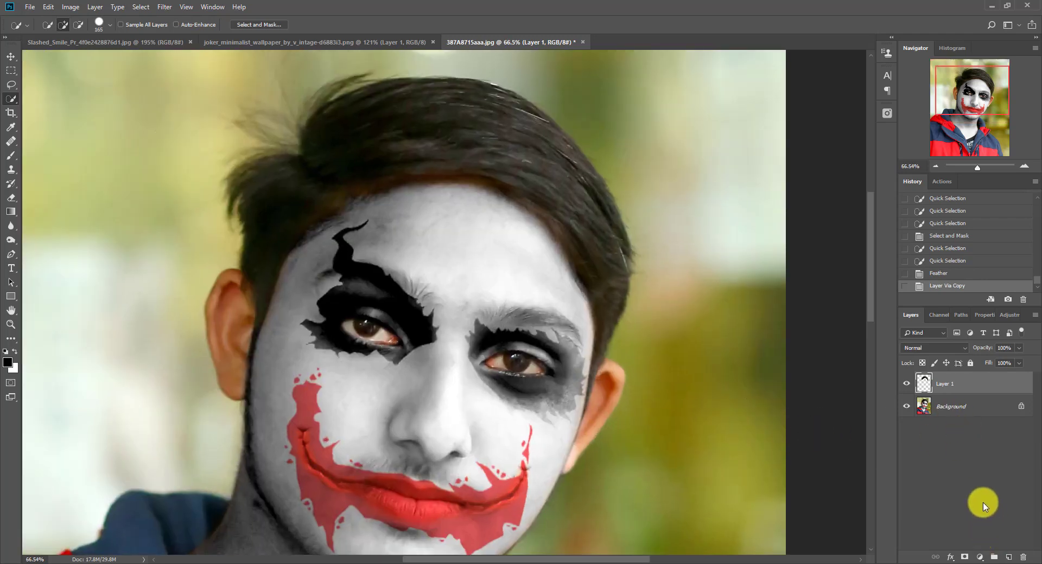
click(933, 384)
key(ctrl+n)
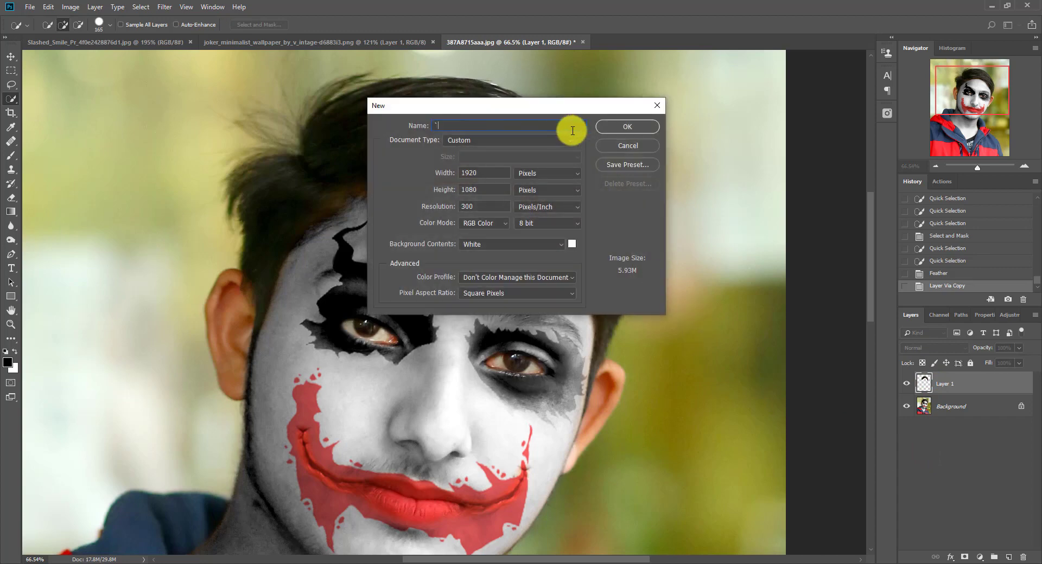
text(`)
key(Escape)
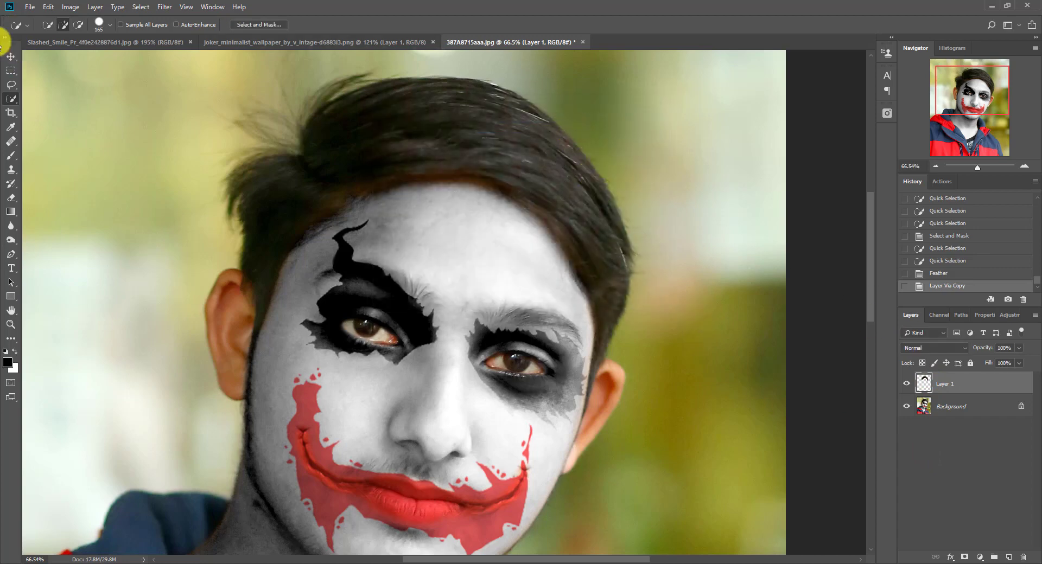
- Start a Curves adjustment on the hair layer, deepening the RGB shadows and raising the midtone point at input 118 to output 135
click(64, 8)
click(118, 35)
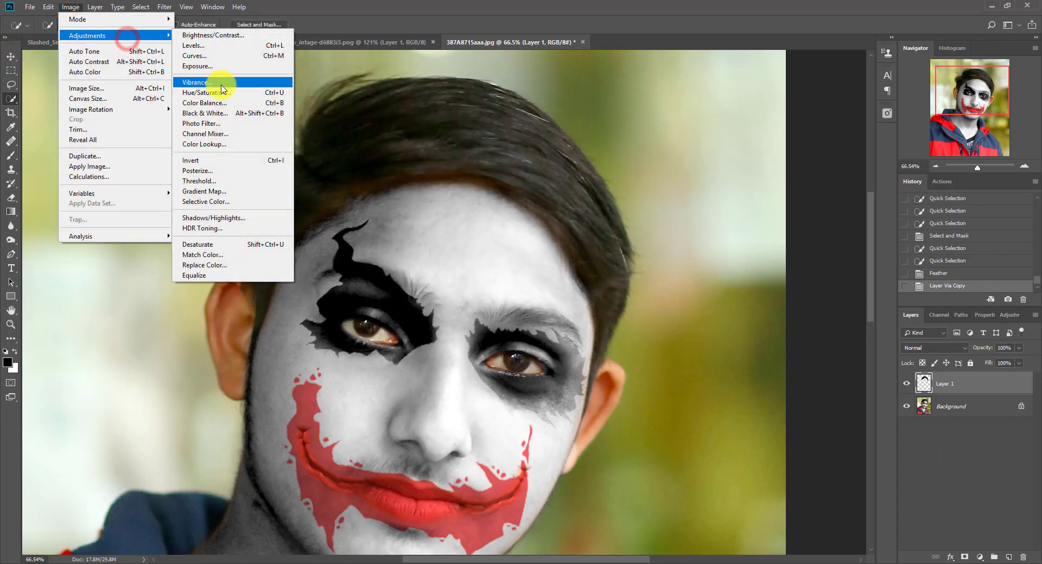
click(214, 56)
drag(747, 133, 818, 133)
drag(792, 251, 792, 250)
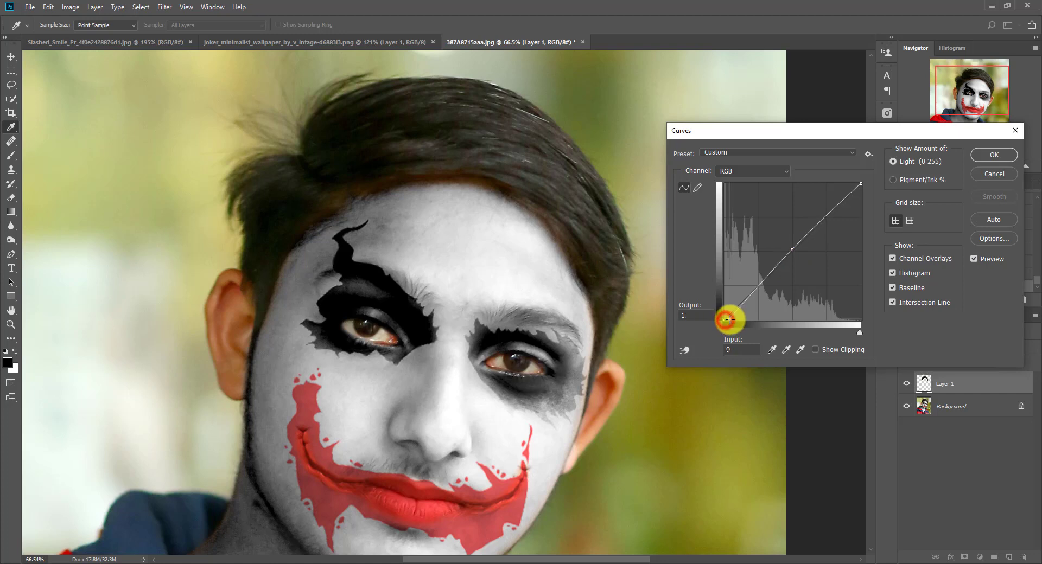
drag(734, 319, 732, 319)
drag(790, 247, 784, 245)
- Tint the hair green by raising the Green channel curve through its shadows and midtones, and apply the Curves adjustment
click(753, 171)
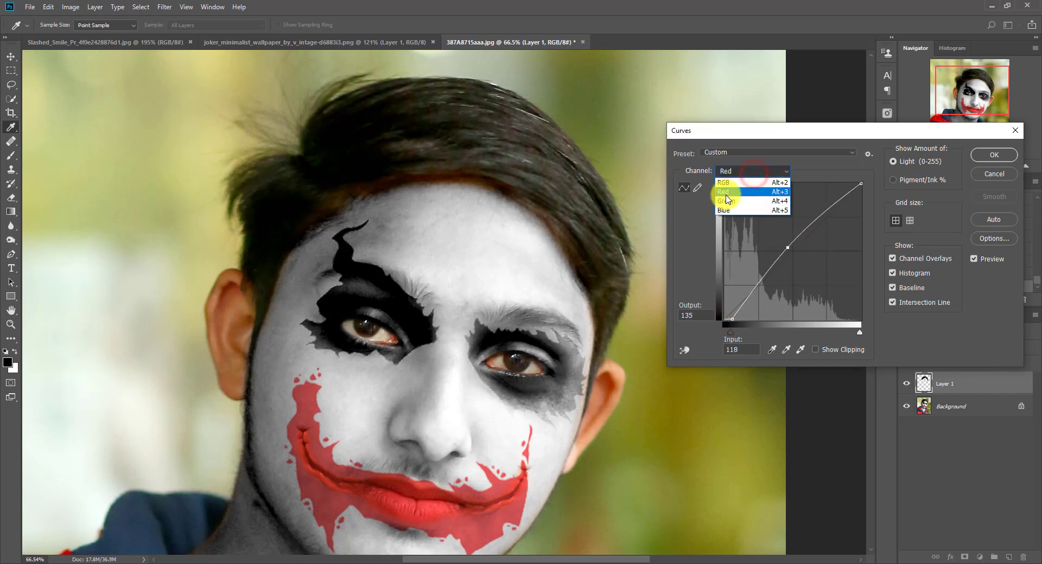
click(726, 200)
drag(793, 247, 786, 245)
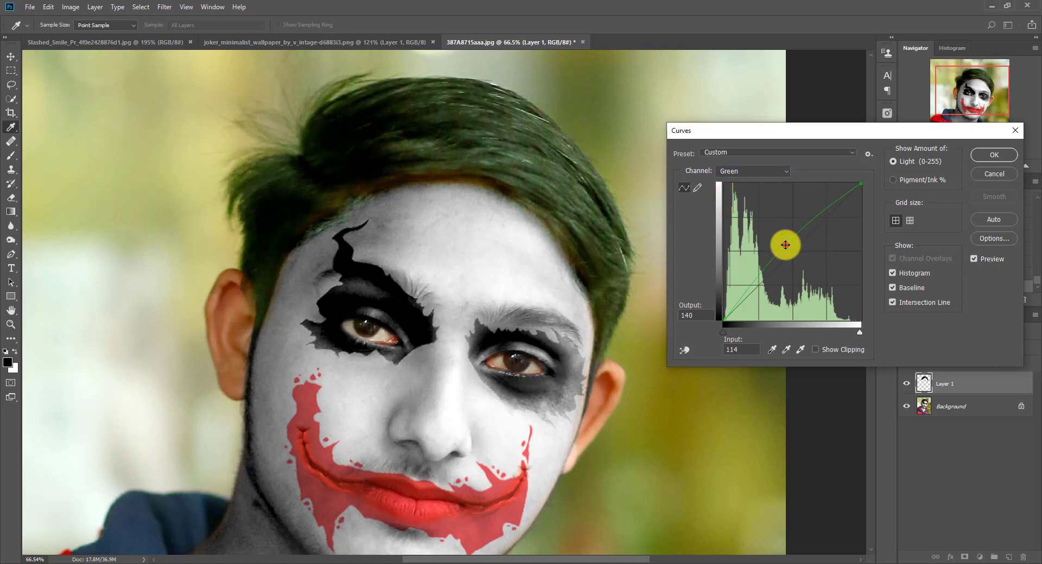
click(825, 218)
drag(749, 288, 747, 285)
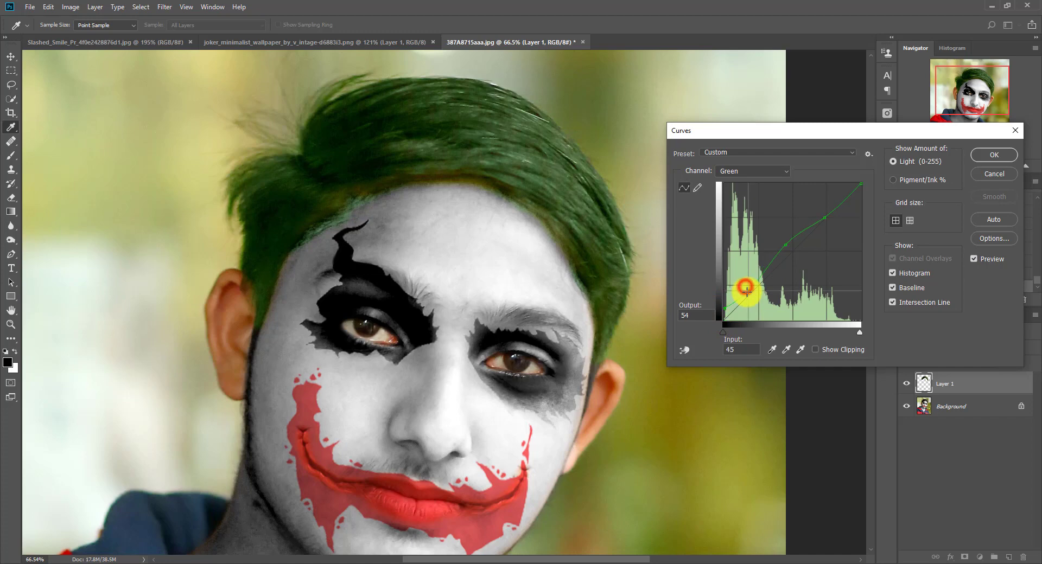
drag(747, 291, 747, 286)
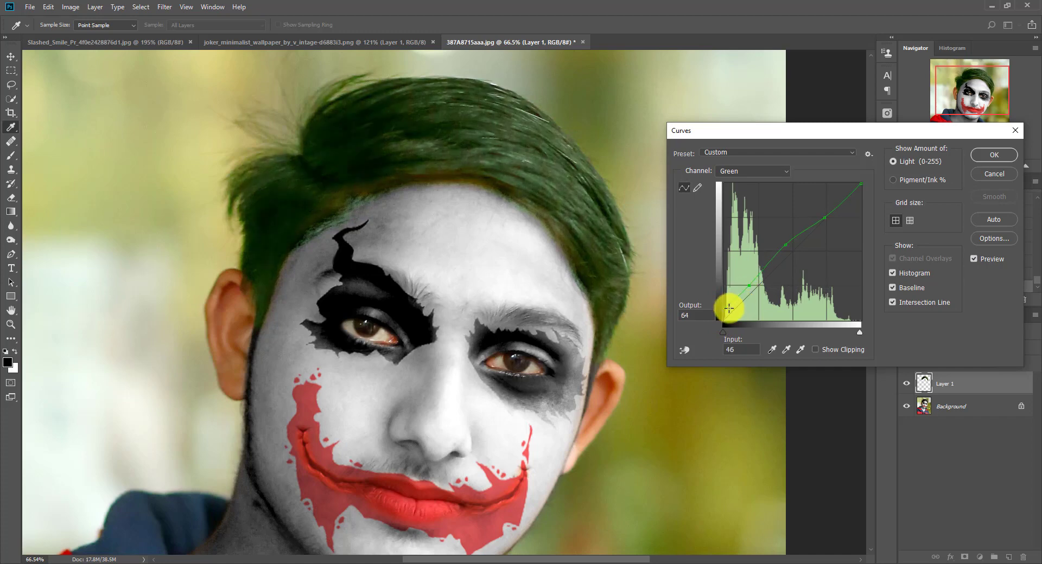
drag(724, 321, 729, 326)
drag(824, 225, 784, 234)
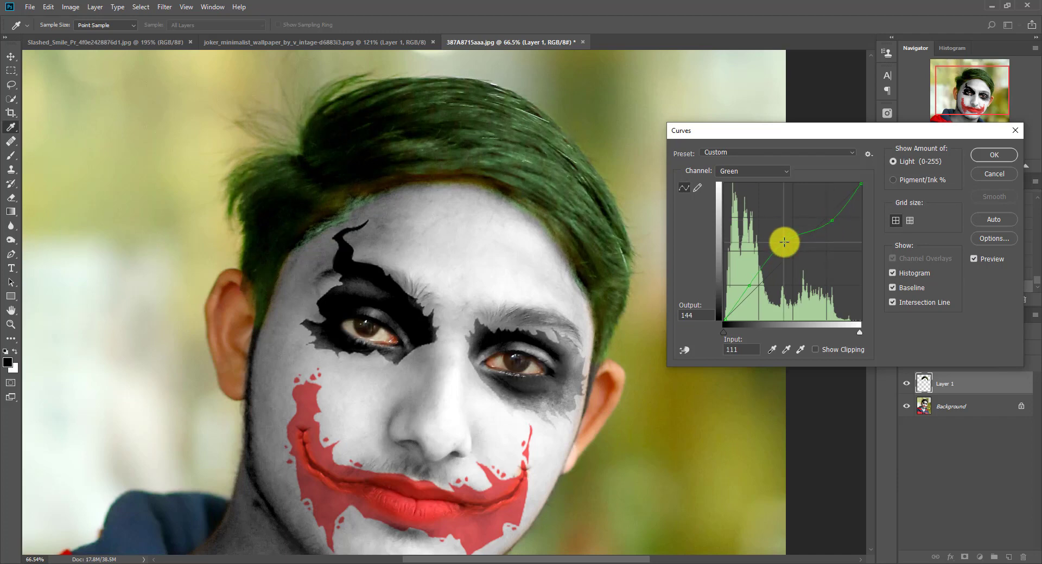
click(985, 156)
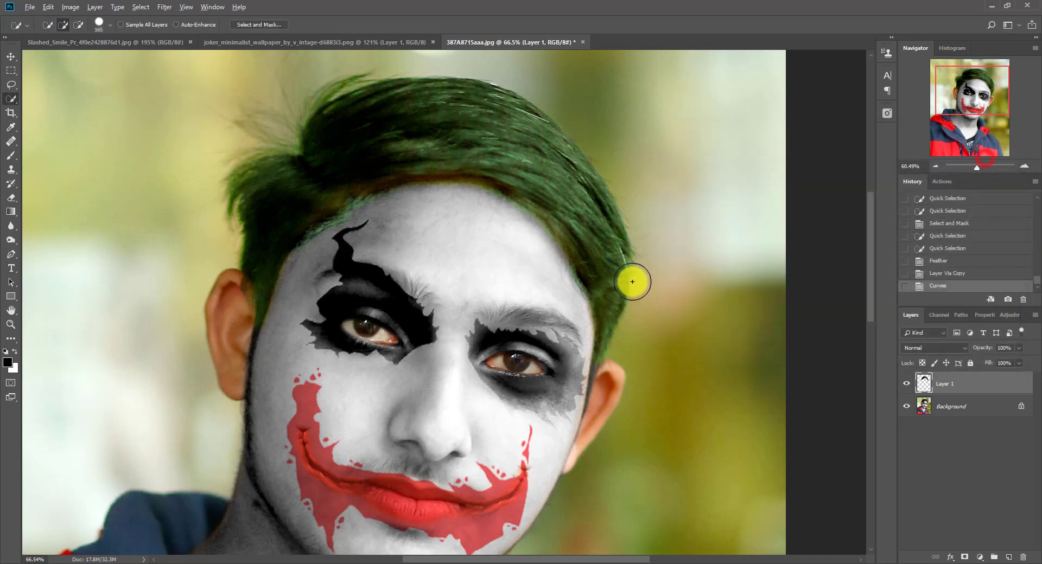
scroll(628, 283, down, 5)
key(ctrl+shift+e)
scroll(469, 228, up, 4)
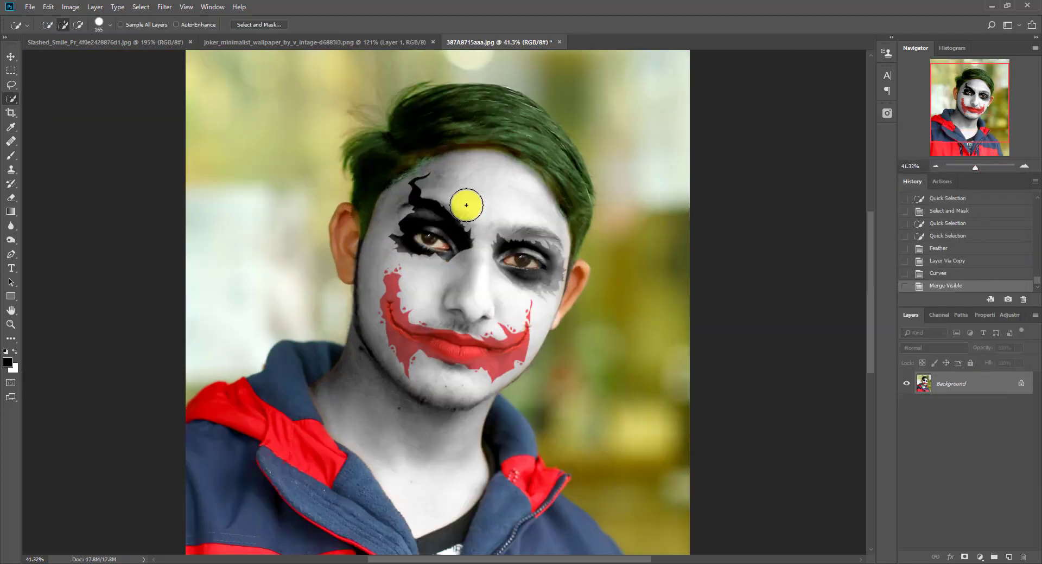
scroll(460, 130, up, 3)
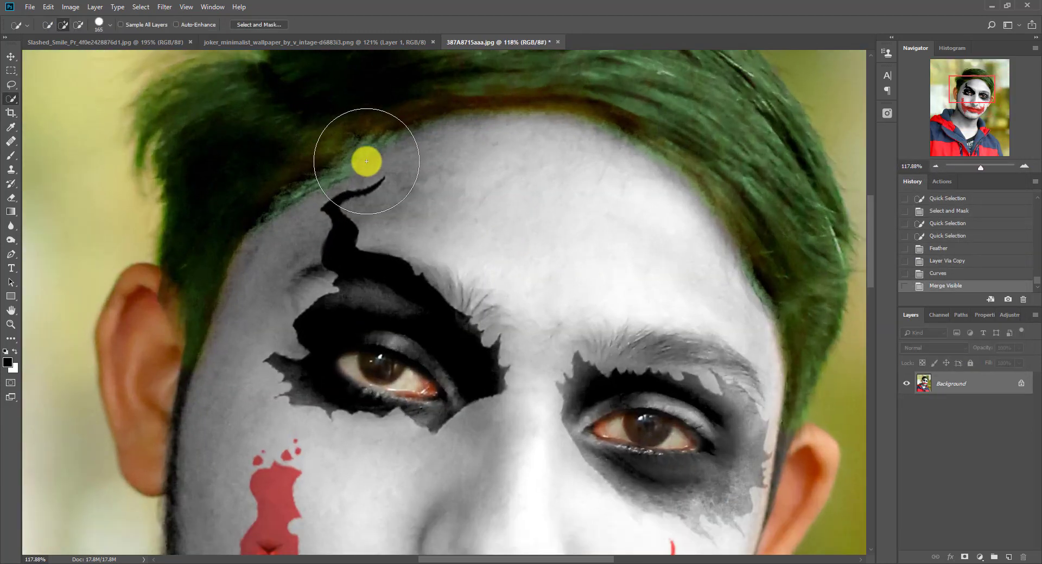
key(ctrl+z)
- Erase the green spill on Layer 1 from the forehead skin along the hairline above the heavily painted eye
drag(366, 183, 407, 224)
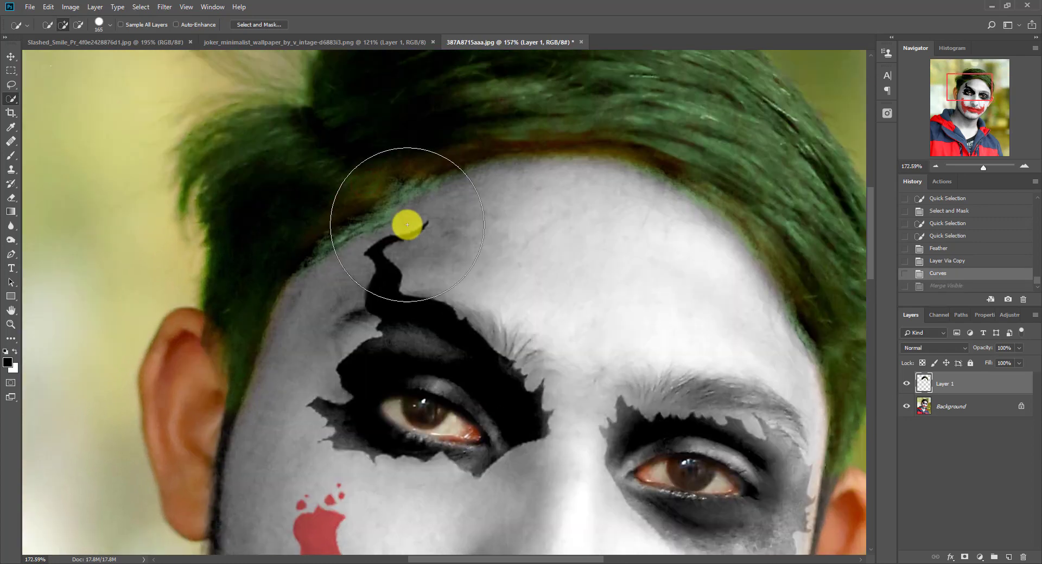
scroll(407, 225, up, 1)
click(922, 383)
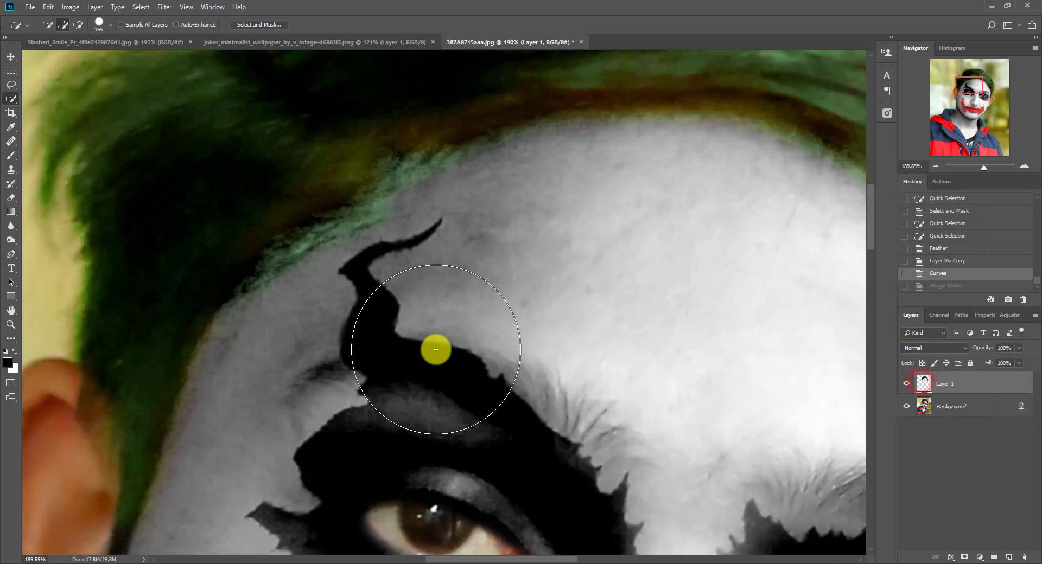
click(16, 199)
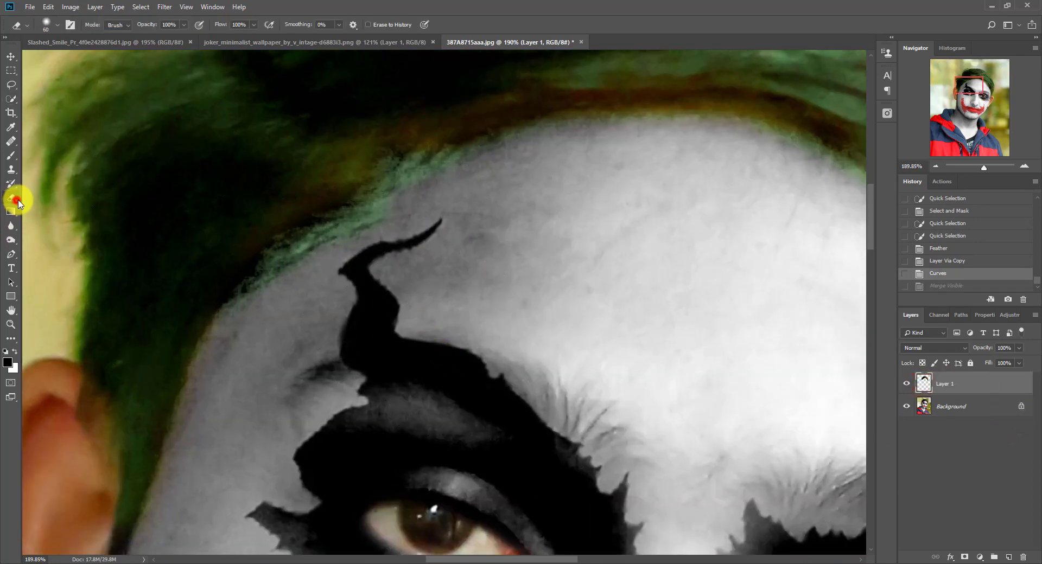
click(30, 198)
mouse_move(379, 242)
mouse_down()
mouse_move(346, 254)
mouse_move(382, 226)
mouse_move(271, 307)
mouse_move(416, 216)
mouse_move(386, 221)
mouse_move(434, 172)
mouse_move(593, 138)
mouse_move(449, 198)
mouse_move(730, 135)
mouse_move(607, 221)
mouse_move(428, 252)
mouse_up()
mouse_move(534, 161)
mouse_down()
mouse_move(649, 200)
mouse_move(722, 243)
mouse_move(773, 375)
mouse_up()
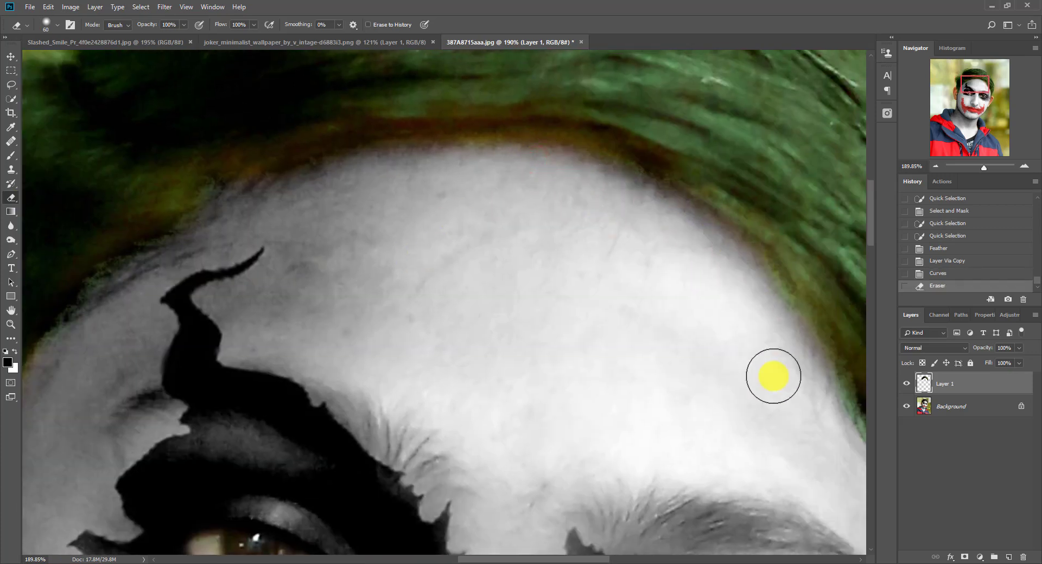
- Erase the remaining green fringe on Layer 1 along the rest of the hairline and down both temples
drag(696, 327, 534, 234)
mouse_move(568, 184)
mouse_down()
mouse_move(614, 235)
mouse_move(664, 333)
mouse_move(676, 402)
mouse_up()
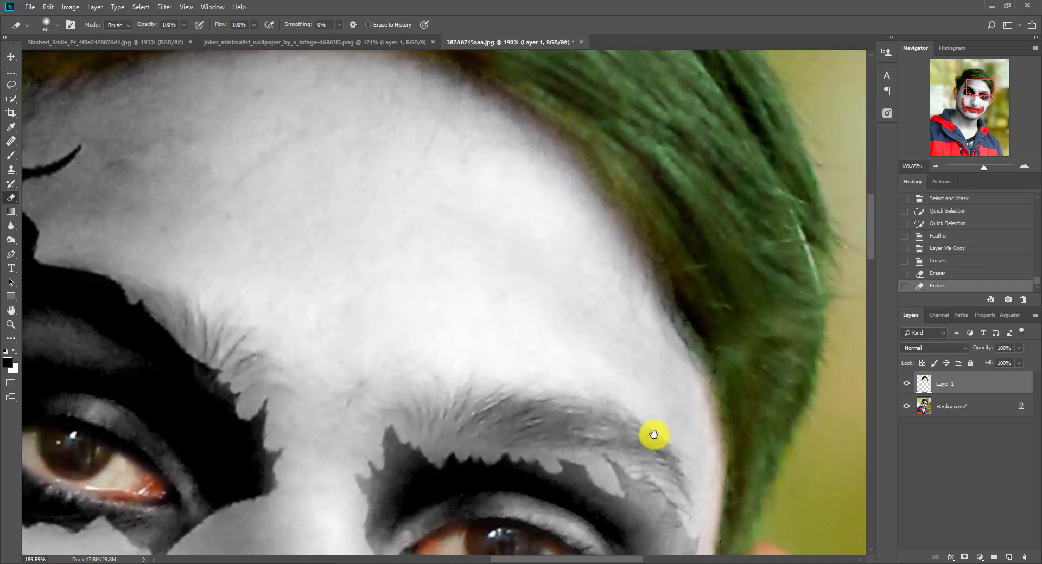
drag(654, 435, 555, 286)
mouse_move(583, 334)
mouse_down()
mouse_move(606, 378)
mouse_move(595, 423)
mouse_up()
drag(443, 265, 538, 410)
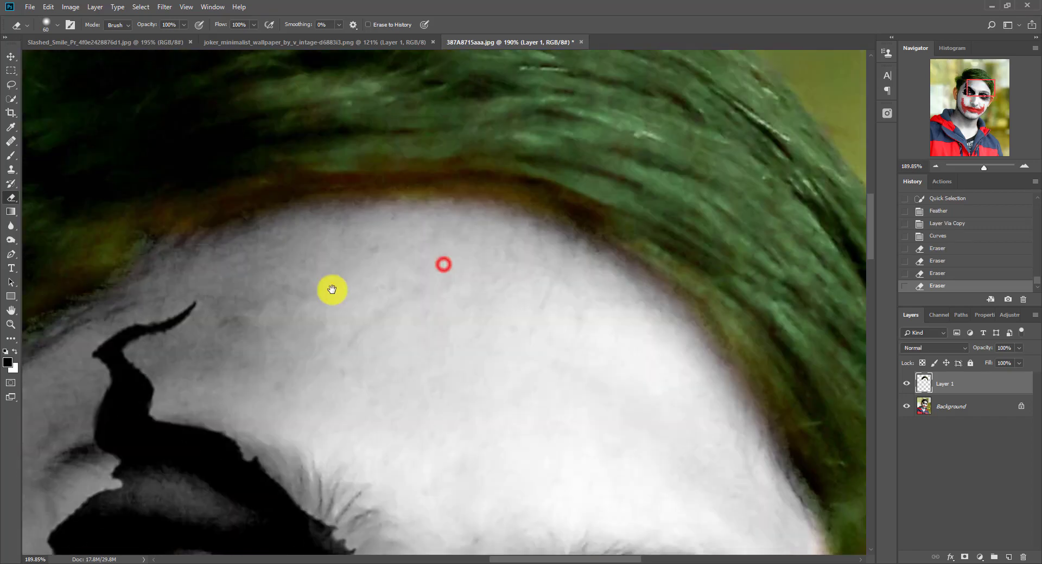
mouse_move(316, 285)
mouse_down()
mouse_move(494, 247)
mouse_move(520, 83)
mouse_up()
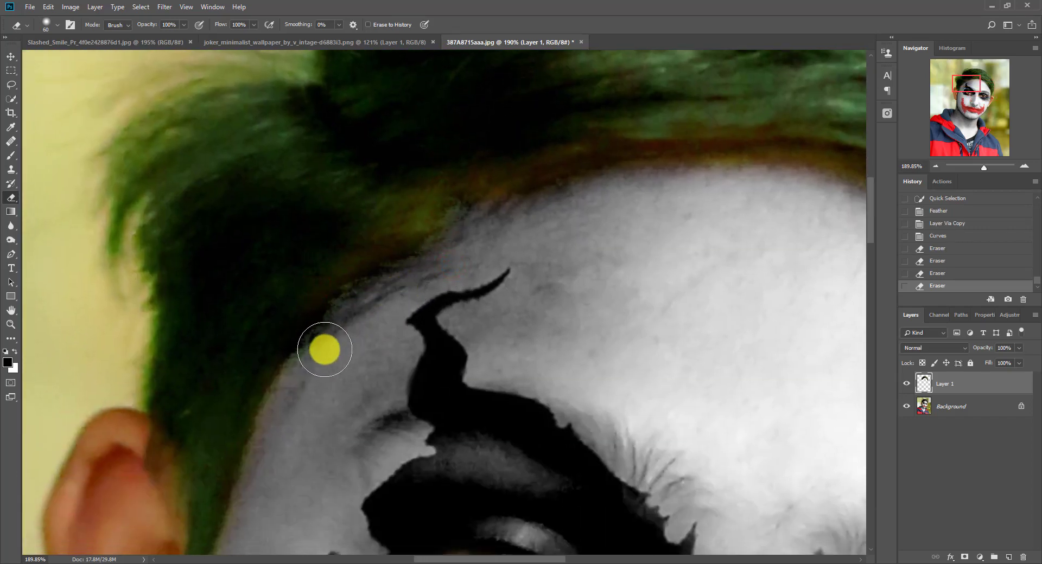
drag(293, 367, 314, 232)
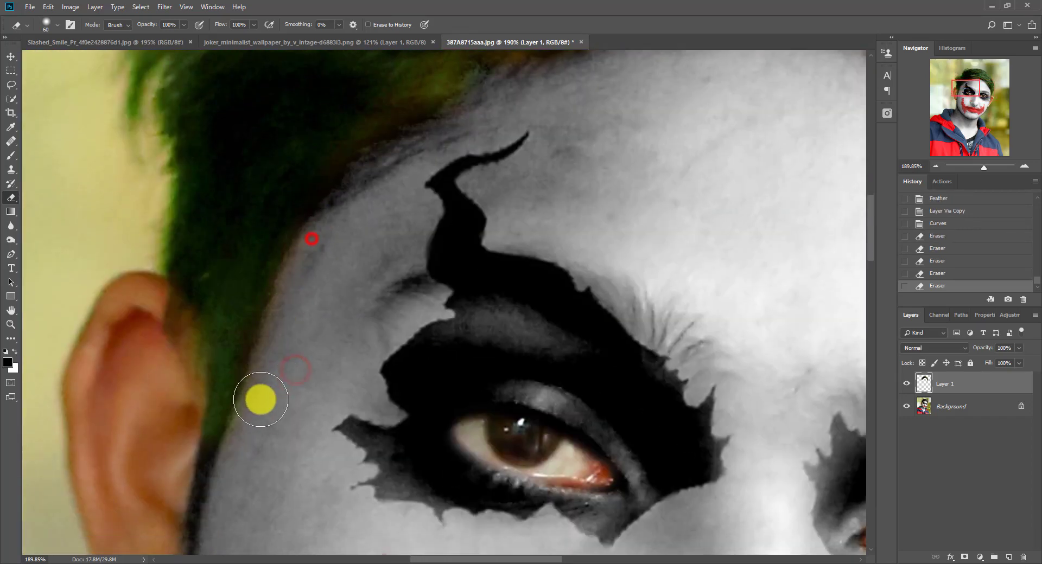
- Merge the green hair layer with the background into a single layer
scroll(312, 283, down, 10)
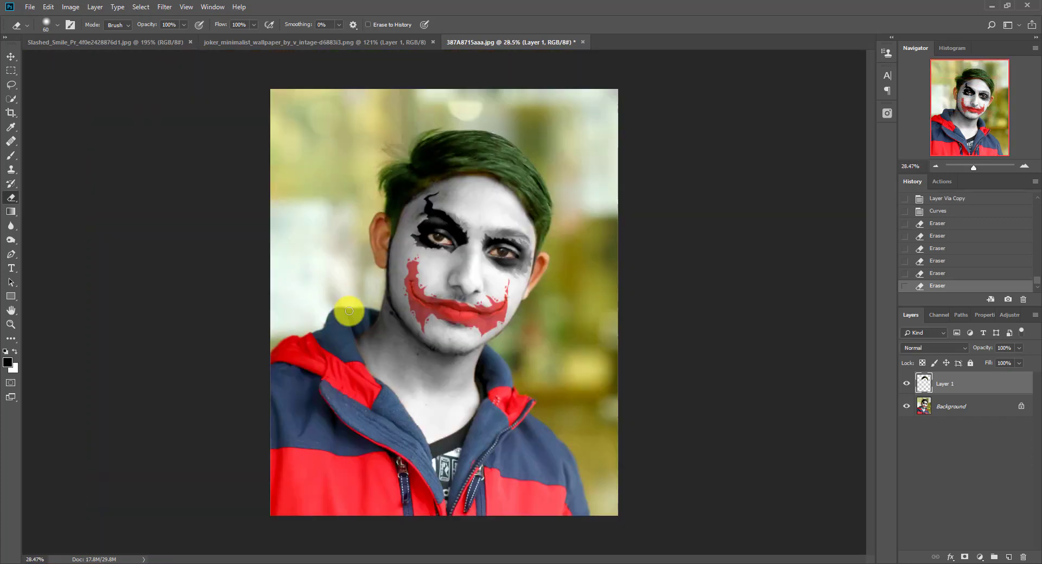
key(ctrl+shift+e)
scroll(488, 275, up, 2)
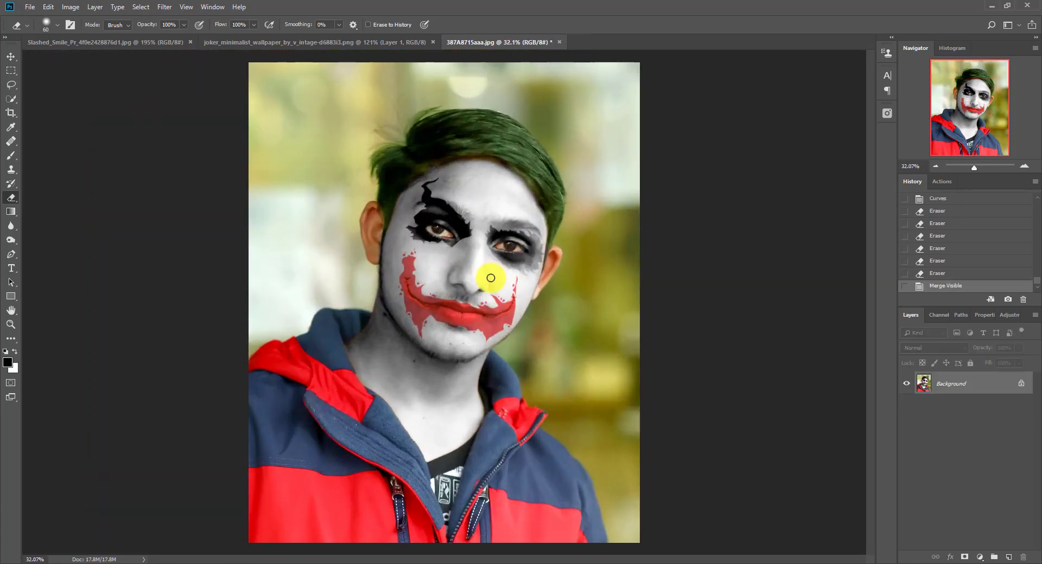
scroll(508, 287, down, 1)
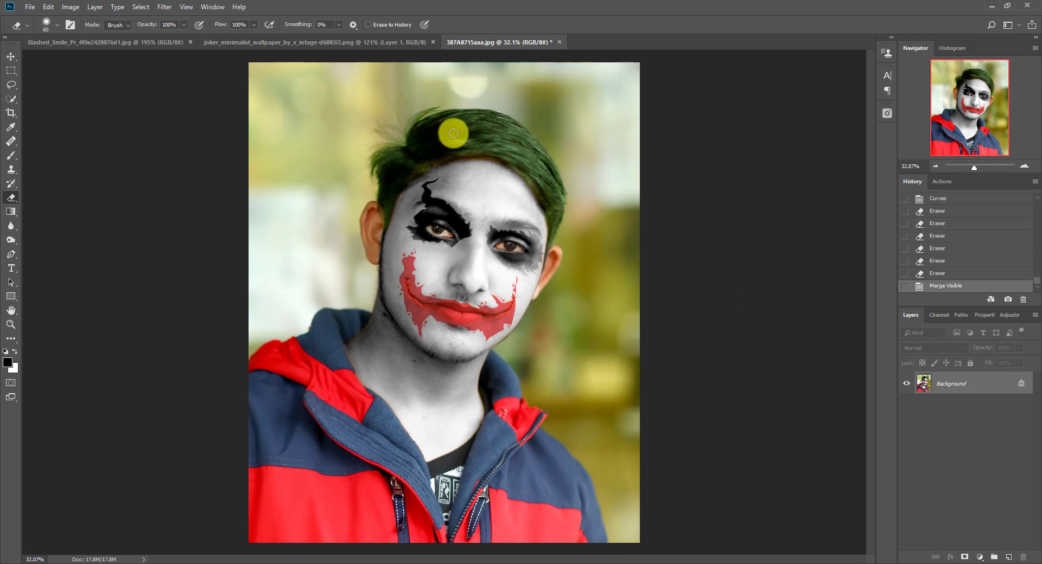
- Start a Camera Raw Filter with exposure +0.15, contrast -16, highlights -100, shadows +27, whites -48, blacks -28 and clarity +30
click(165, 7)
click(216, 70)
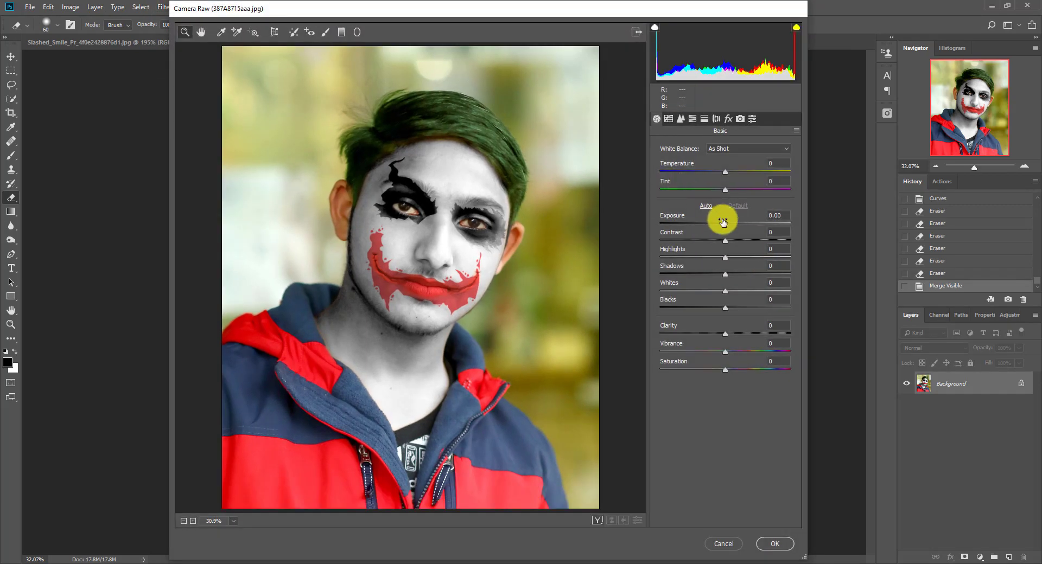
drag(725, 220, 645, 254)
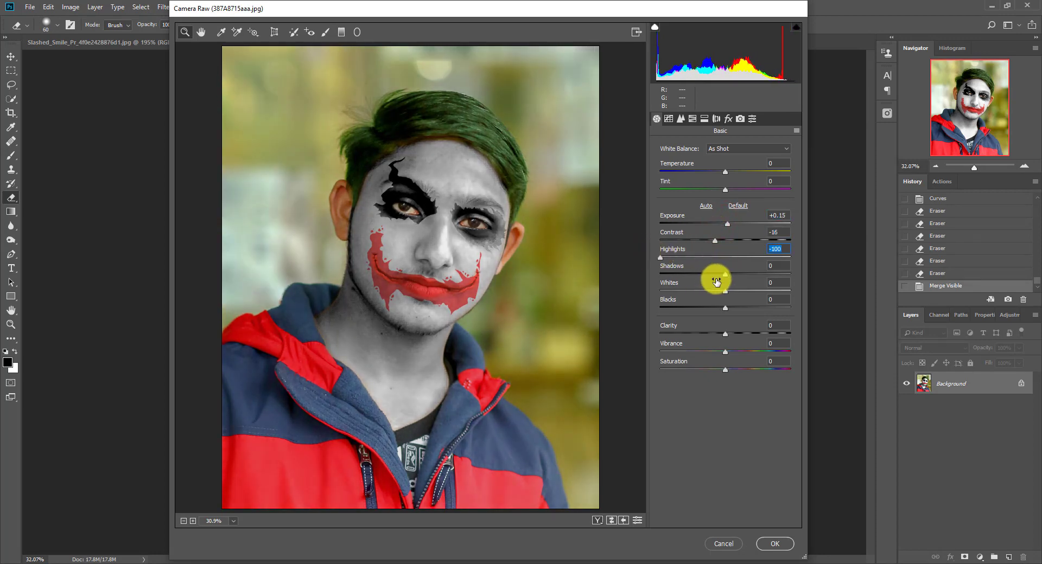
drag(698, 289, 740, 332)
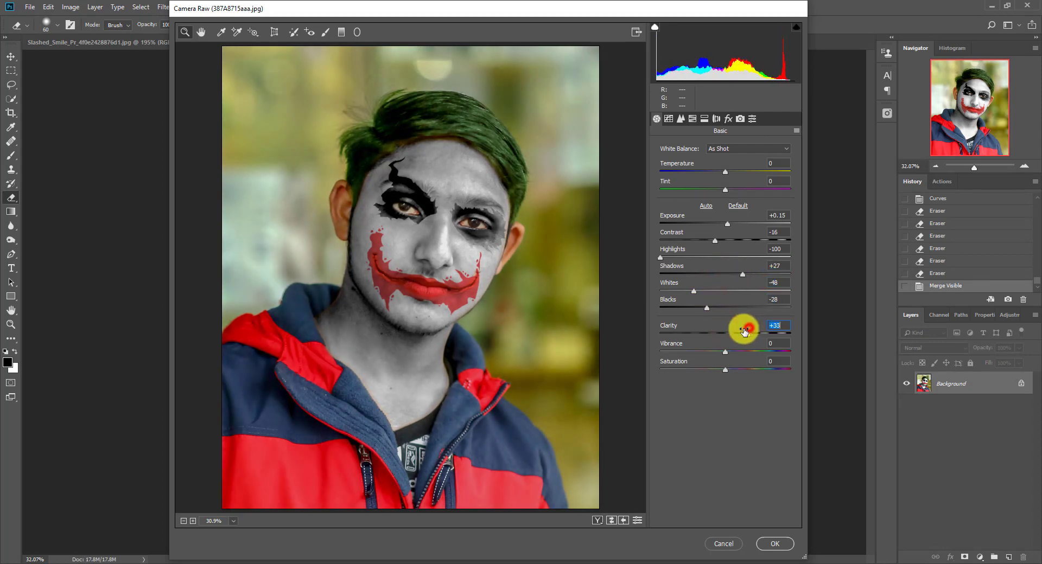
- Set the camera calibration to red hue +10 and saturation -6, green hue 0 and saturation +46, blue hue +23 and saturation -54
click(740, 118)
click(752, 119)
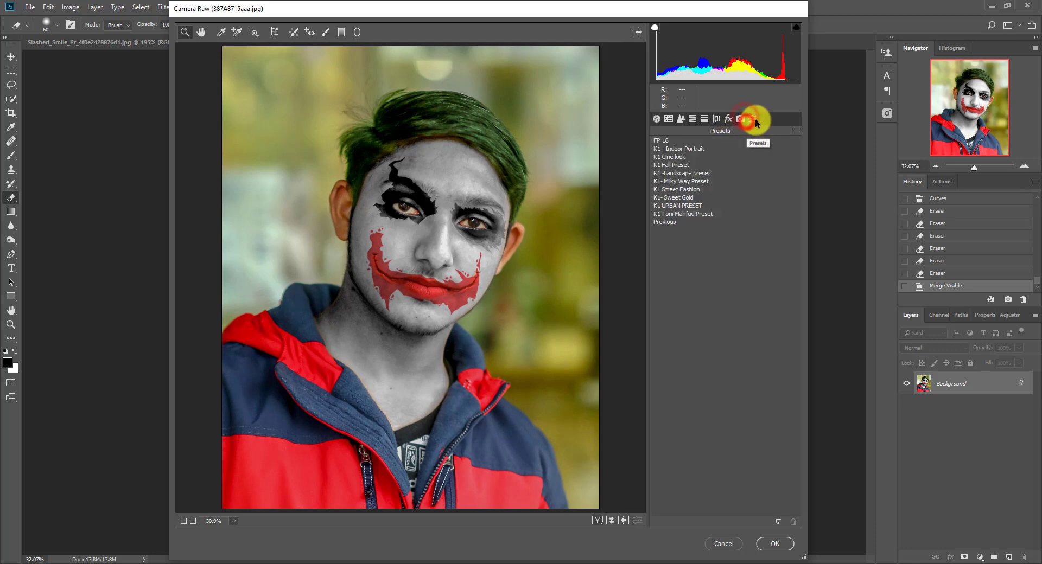
click(739, 119)
drag(725, 323, 689, 341)
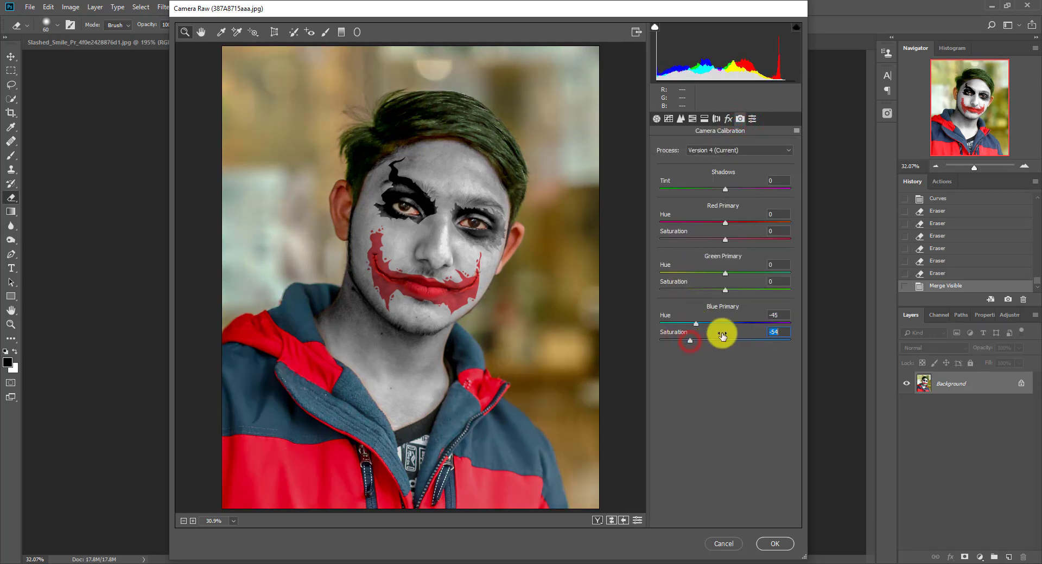
drag(742, 273, 755, 290)
drag(724, 240, 704, 239)
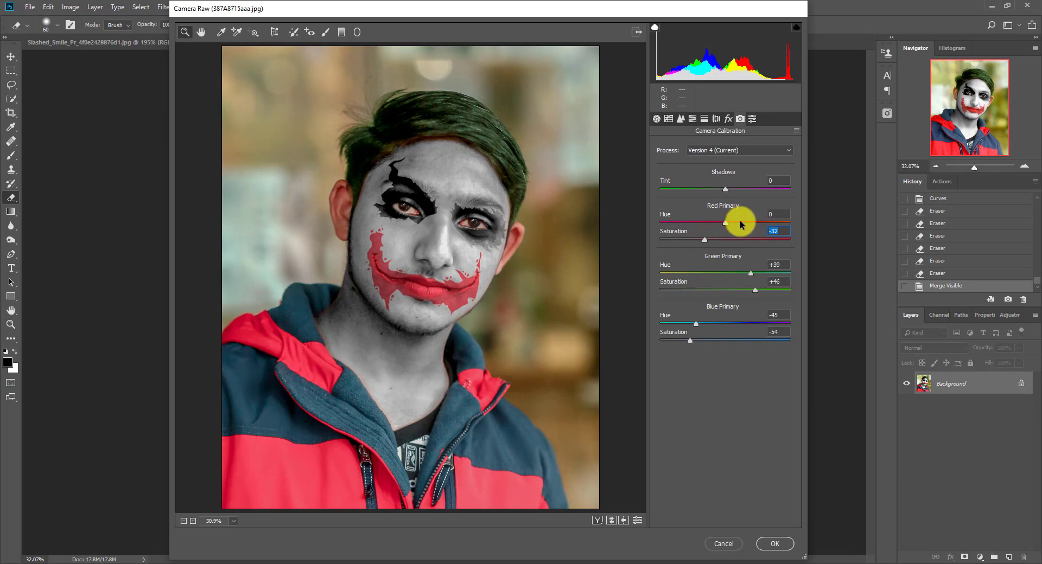
click(741, 221)
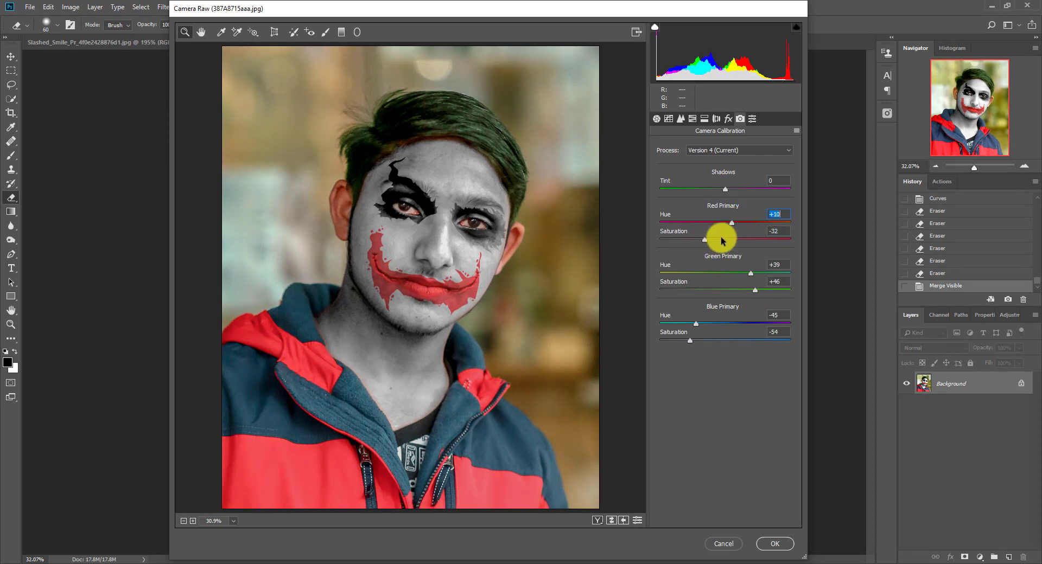
click(722, 239)
double_click(753, 273)
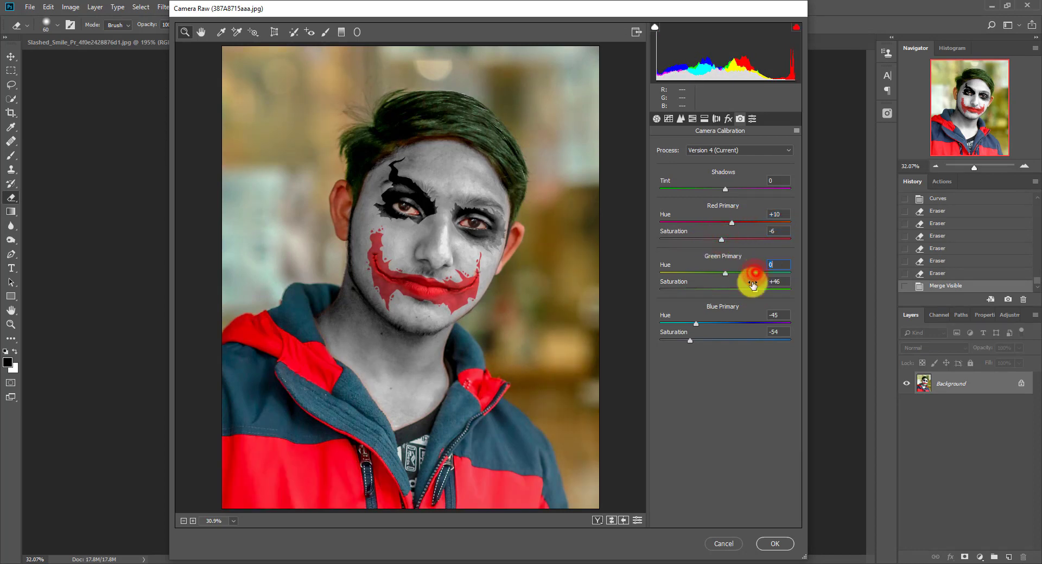
click(740, 324)
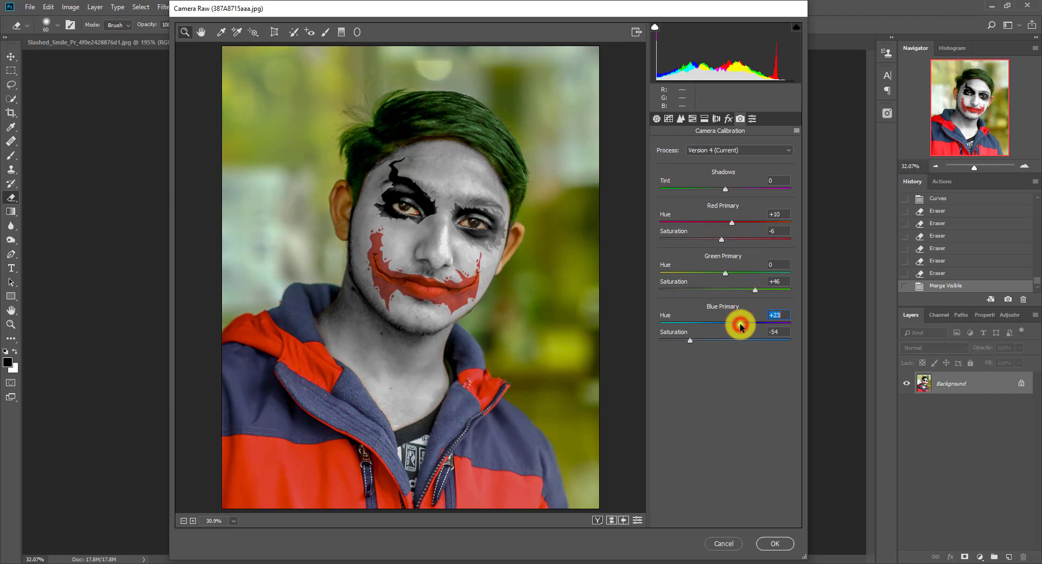
- Adjust the oranges in the HSL settings, lowering their luminance slightly and shifting their hue to -6
click(681, 119)
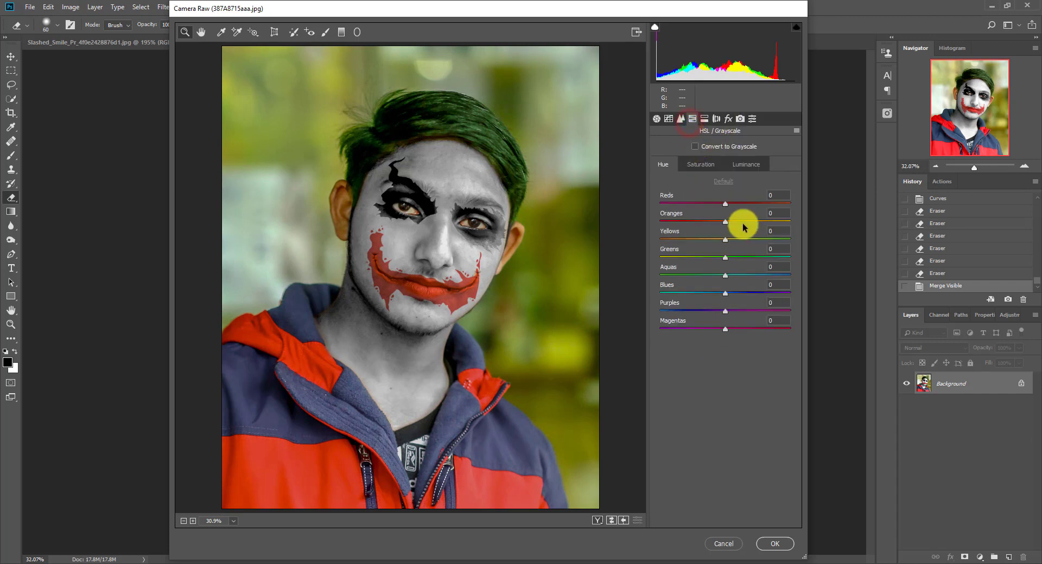
click(746, 164)
mouse_move(721, 220)
mouse_down()
mouse_move(693, 233)
mouse_move(733, 219)
mouse_move(710, 219)
mouse_up()
click(690, 165)
click(663, 164)
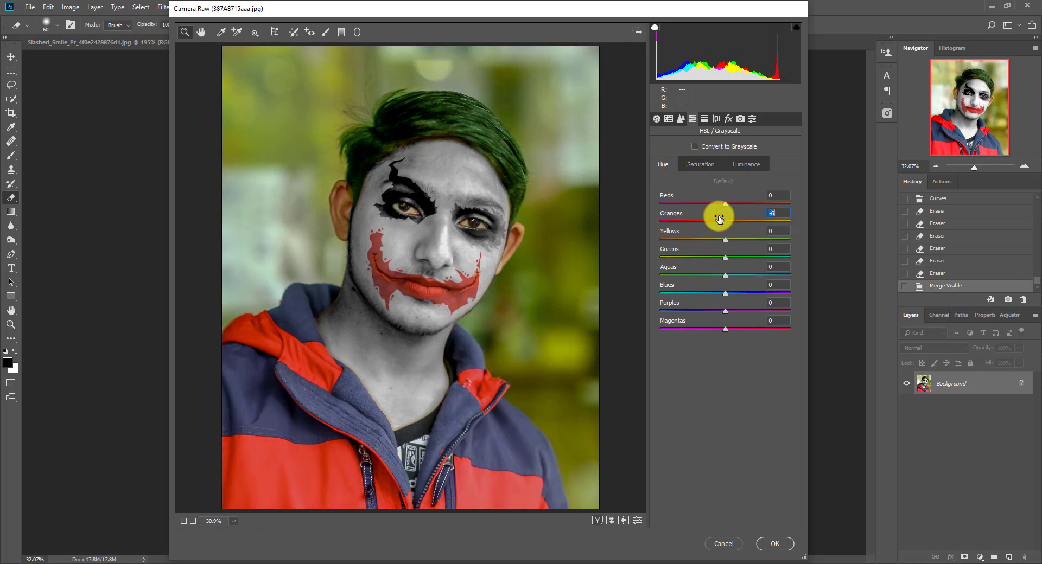
- Shape the RGB point tone curve with the black point at output 11, input 62 at output 61 and input 126 at output 134
click(668, 119)
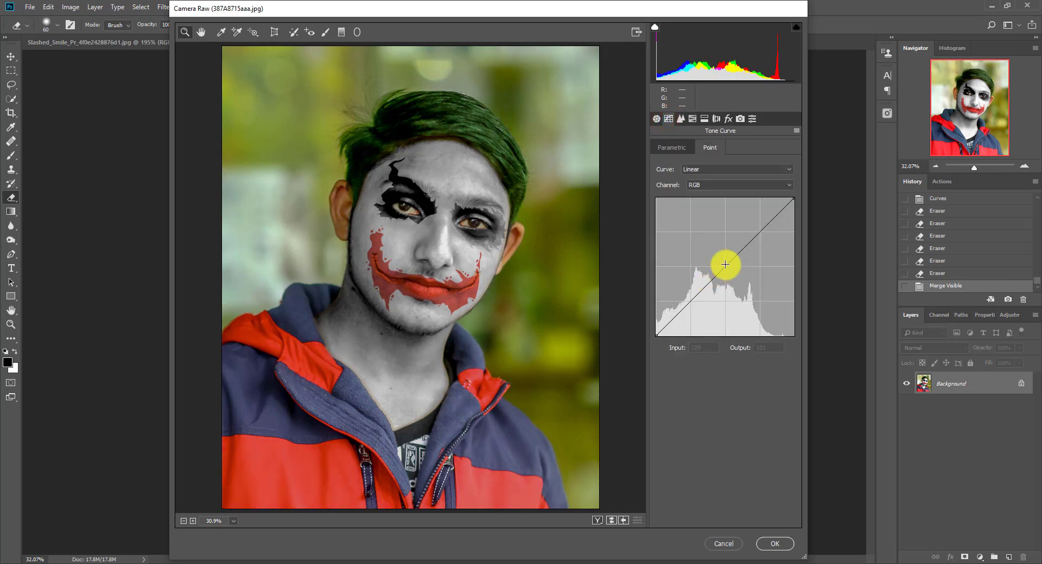
drag(725, 265, 722, 264)
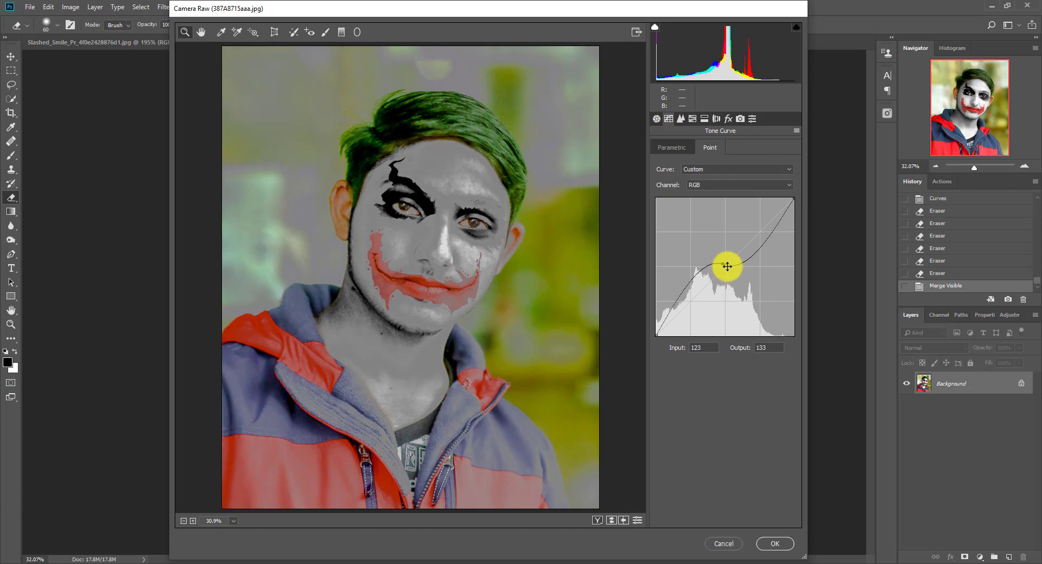
key(ctrl+z)
key(ctrl+z)
key(ctrl+z)
drag(726, 266, 724, 264)
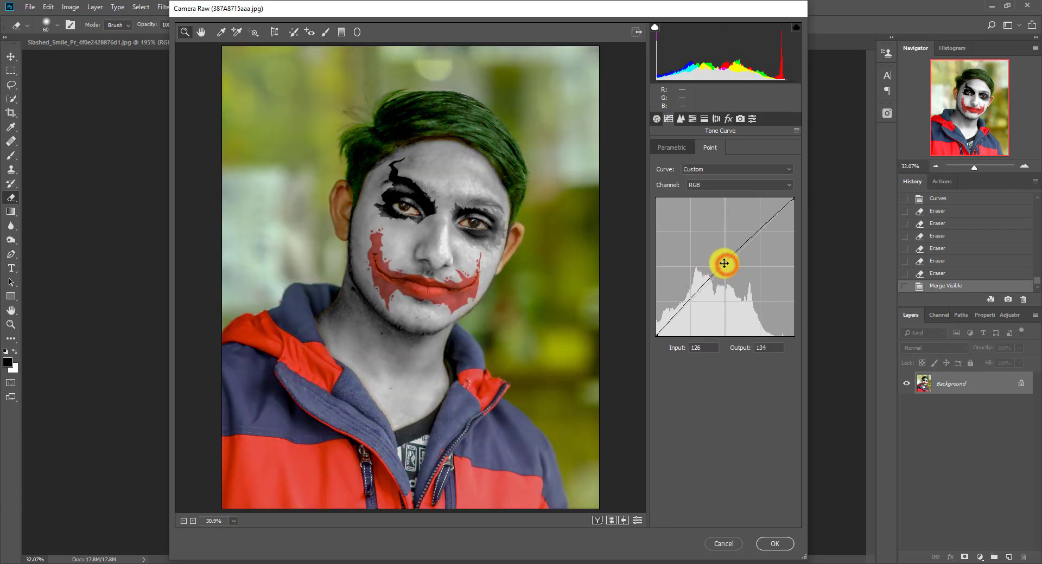
drag(656, 334, 656, 329)
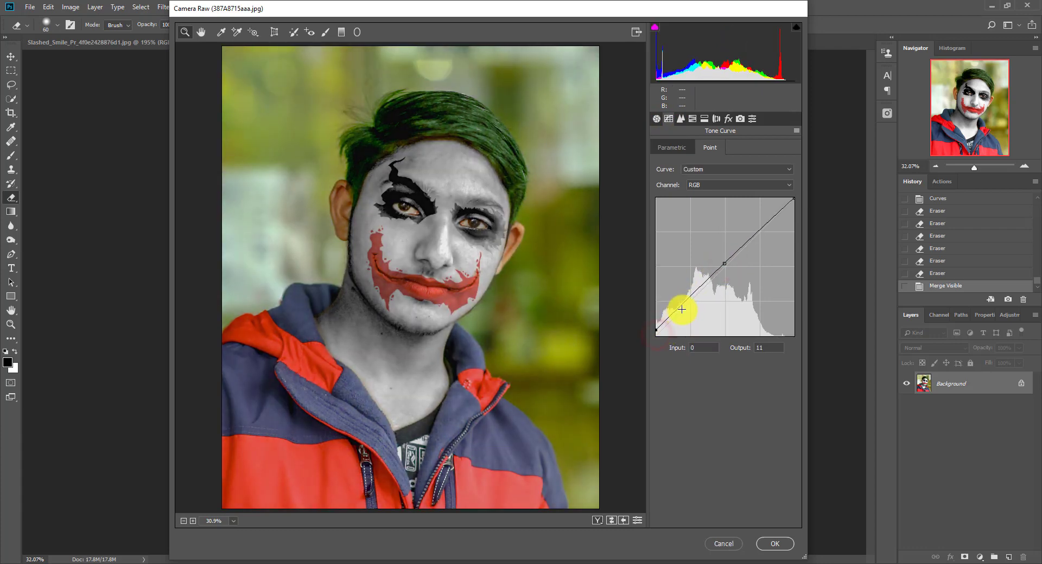
drag(688, 300, 689, 302)
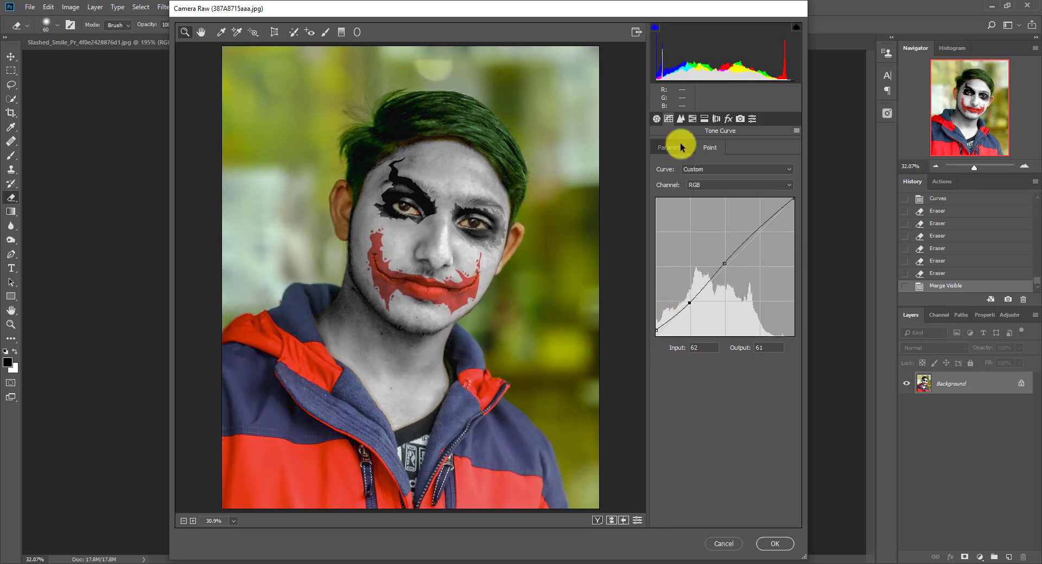
- Cool the white balance temperature to -4 and apply the Camera Raw adjustments to the portrait
click(657, 119)
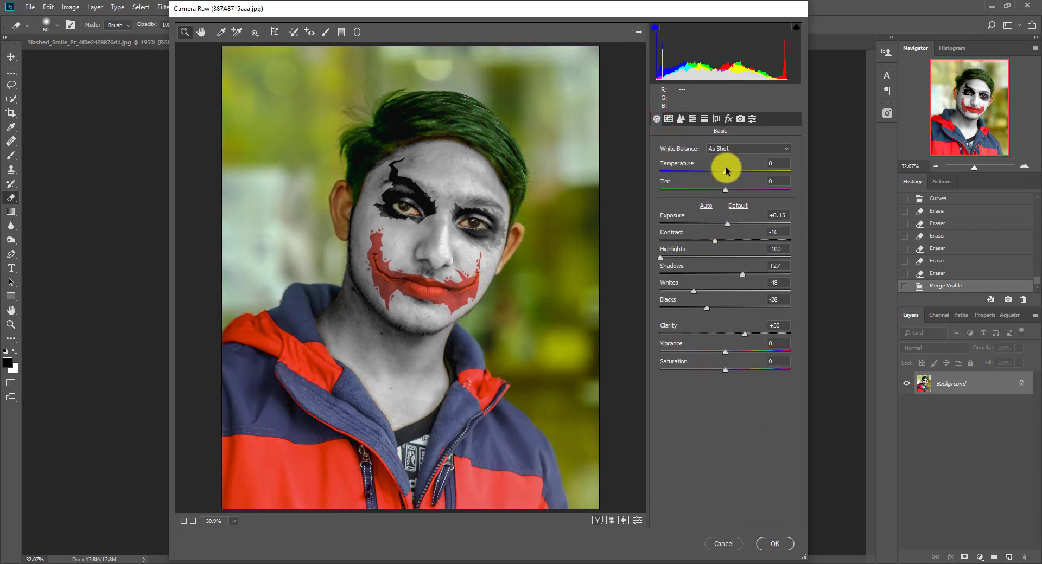
drag(725, 169, 723, 167)
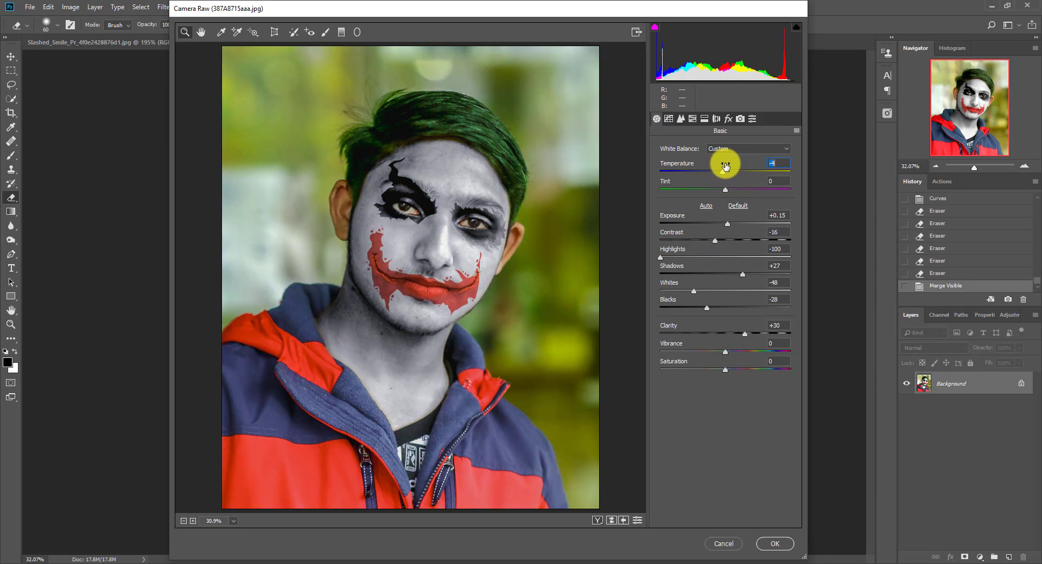
click(774, 544)
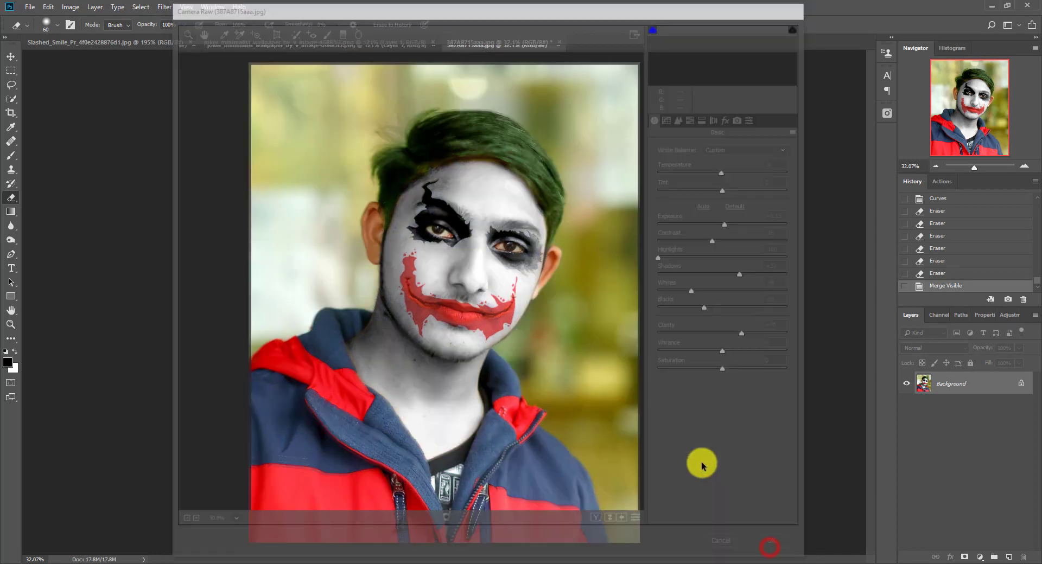
scroll(517, 297, down, 2)
key(ctrl+0)
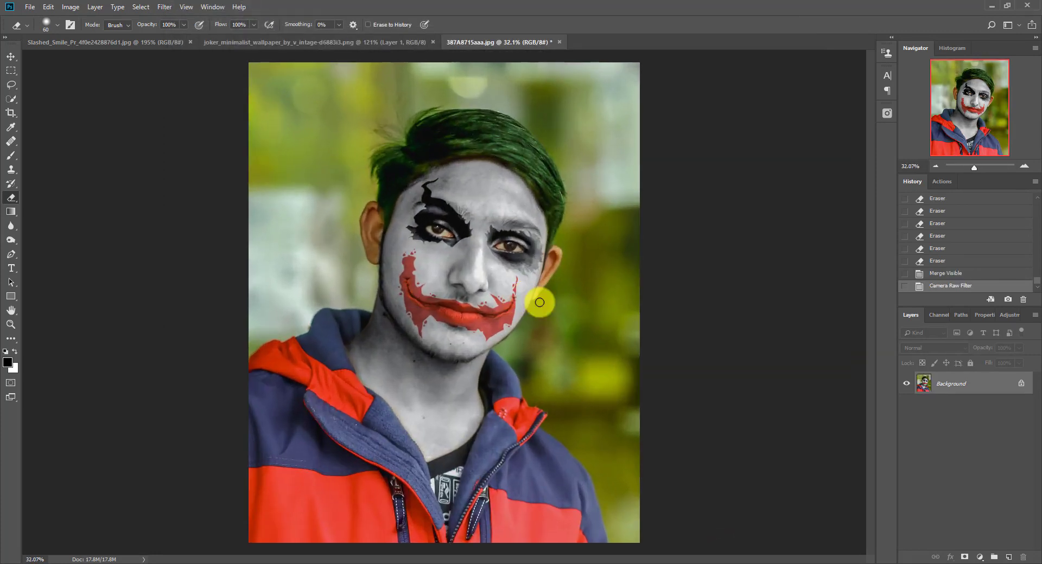